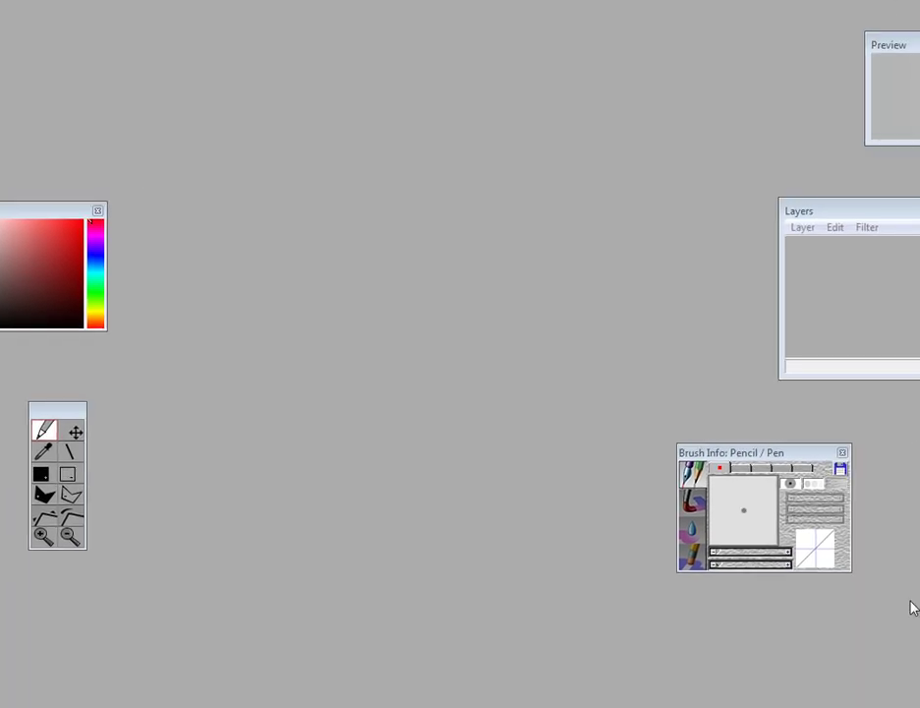
- Arrange the Layers, Color Palette and tool windows around the empty workspace so each is fully visible
left_click_drag(846, 210, 764, 201)
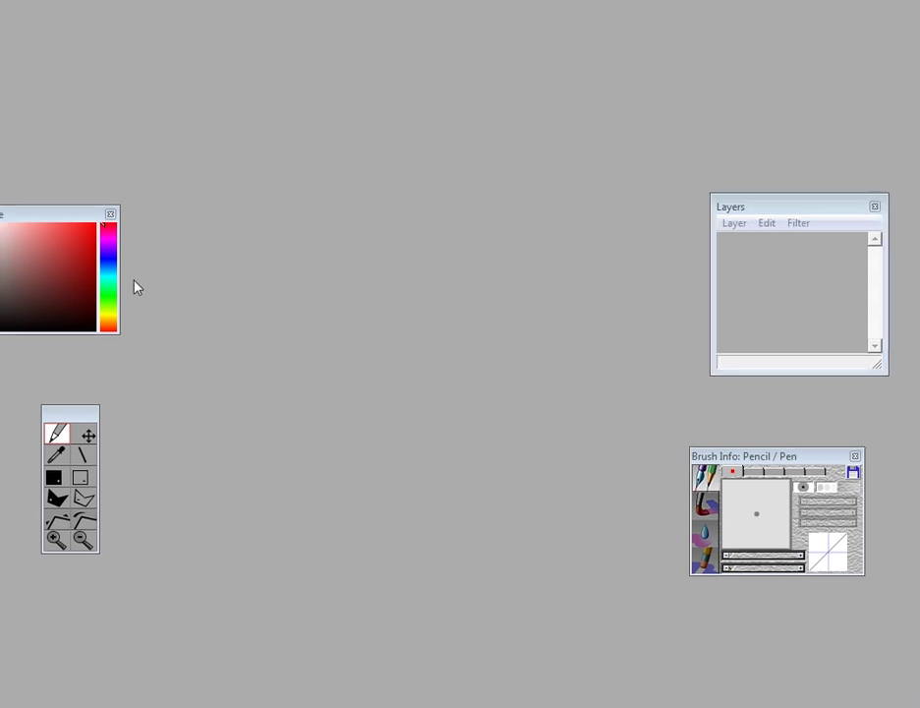
left_click_drag(63, 217, 124, 192)
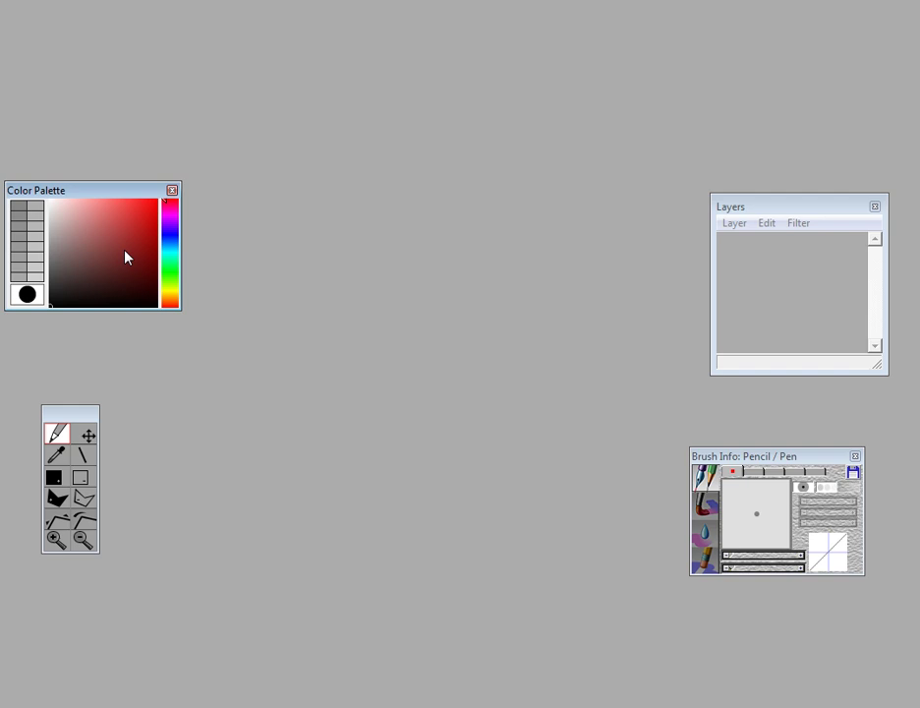
left_click_drag(80, 417, 86, 391)
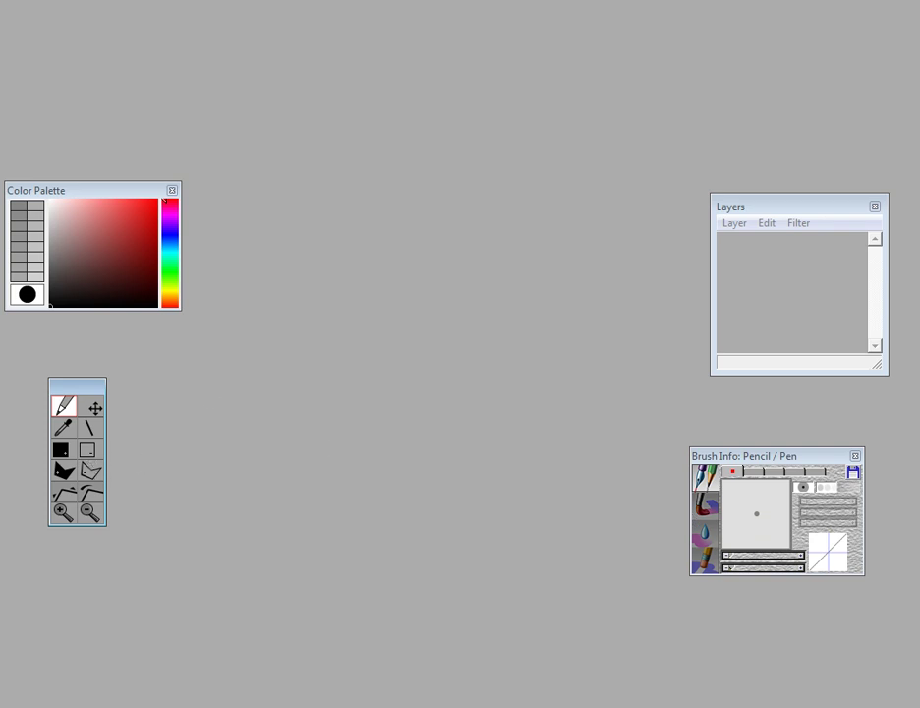
- Create a new canvas 900 pixels wide and 900 pixels high
left_click(0, 0)
left_click(5, 0)
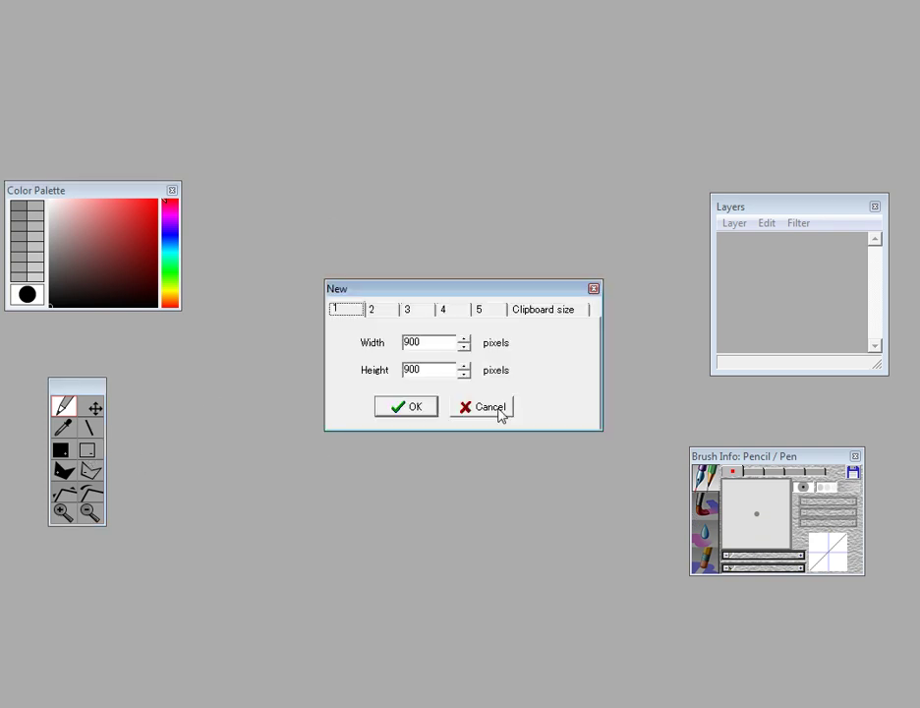
left_click(417, 406)
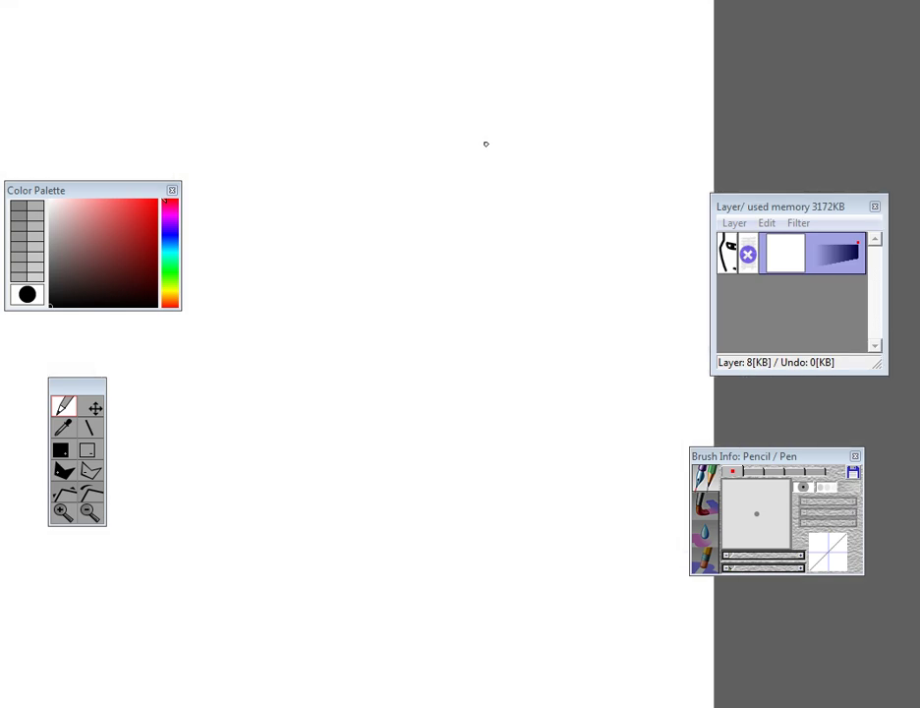
left_click_drag(395, 257, 470, 225)
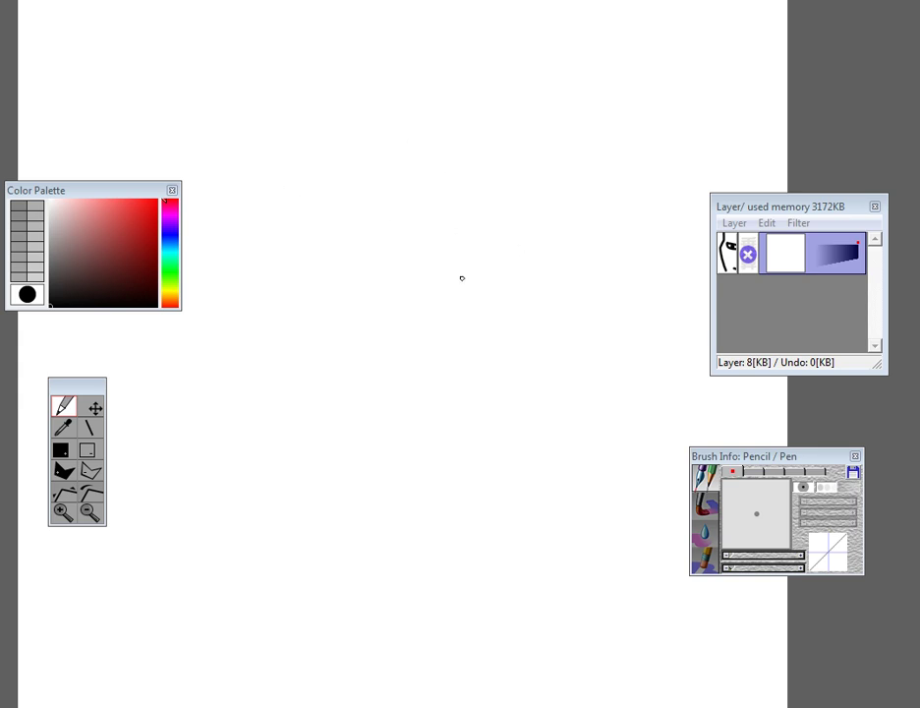
mouse_move(407, 152)
left_mouse_down()
mouse_move(482, 239)
mouse_move(374, 125)
left_mouse_up()
left_click_drag(409, 97, 386, 321)
left_click_drag(282, 253, 501, 259)
left_click(114, 236)
mouse_move(244, 323)
left_mouse_down()
mouse_move(375, 437)
mouse_move(228, 373)
left_mouse_up()
key("ctrl+z")
key("ctrl+z")
key("ctrl+z")
key("ctrl+z")
key("ctrl+z")
key("ctrl+z")
key("ctrl+z")
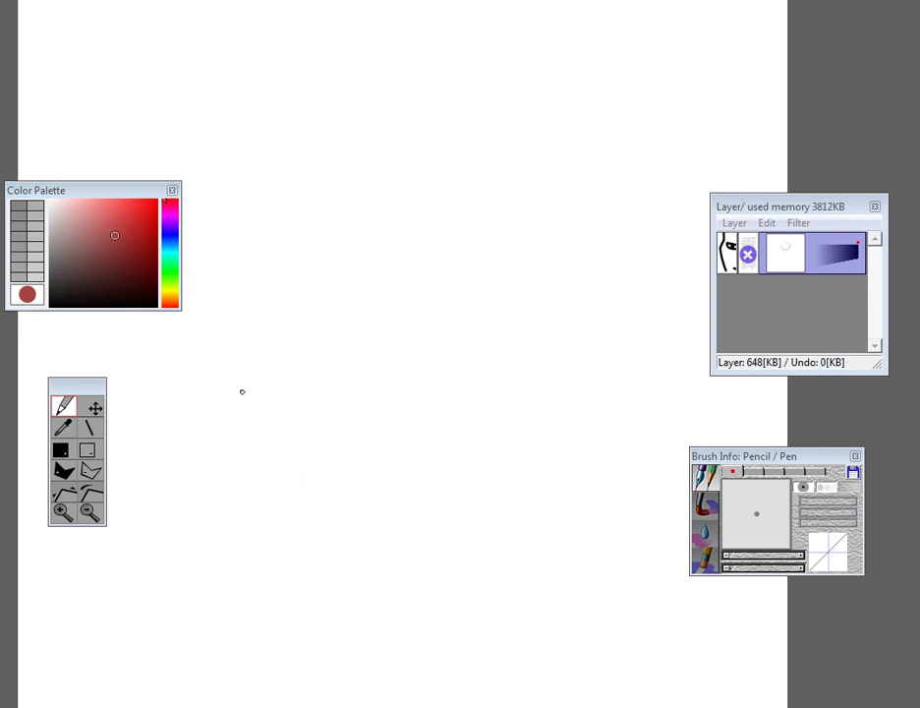
- Choose a teal drawing colour and sketch the character's head with crossing face guidelines and a round chest below it
left_click(169, 252)
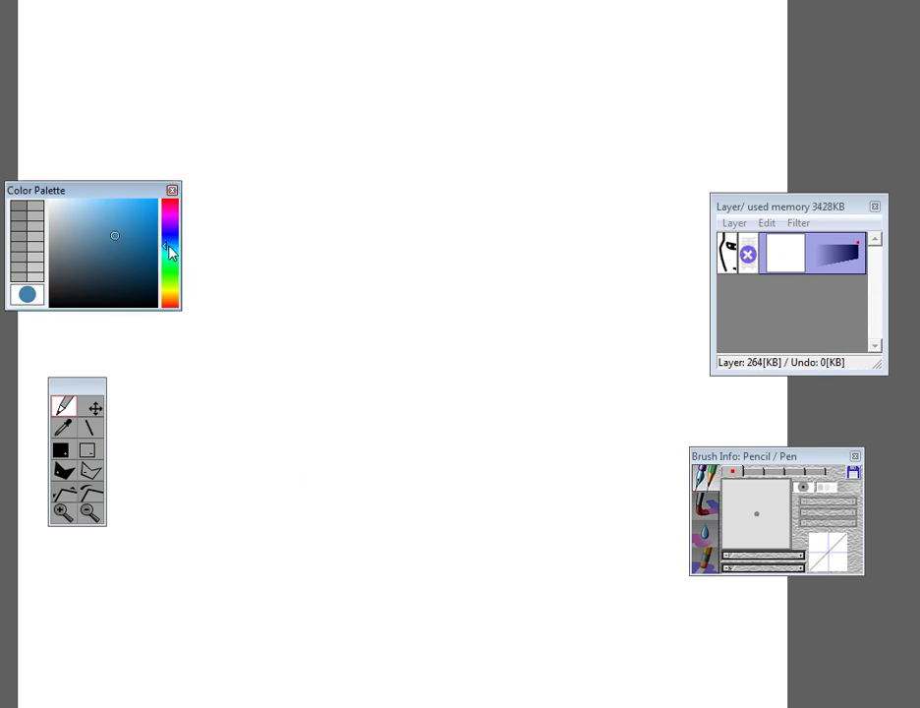
left_click_drag(409, 152, 376, 311)
left_click_drag(488, 233, 270, 264)
mouse_move(368, 330)
left_mouse_down()
mouse_move(380, 408)
mouse_move(415, 348)
left_mouse_up()
left_click_drag(342, 301, 347, 269)
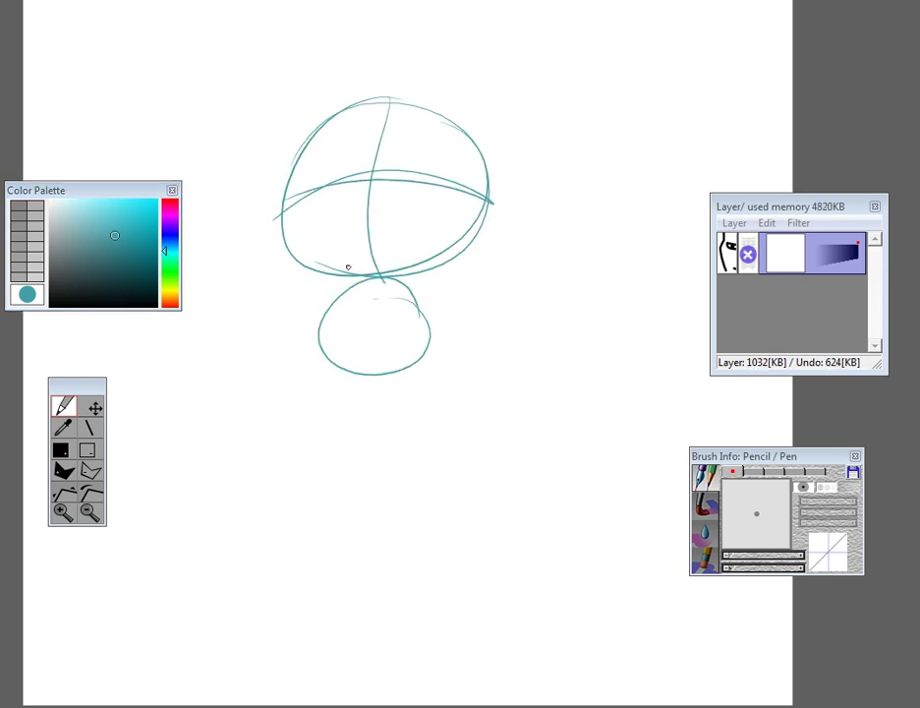
- Sketch the rest of the figure in teal, with a spine, hip shape, two curved raised arms and leg lines
mouse_move(372, 364)
left_mouse_down()
mouse_move(357, 407)
mouse_move(356, 374)
left_mouse_up()
mouse_move(423, 477)
left_mouse_down()
mouse_move(445, 511)
mouse_move(310, 512)
left_mouse_up()
left_click_drag(406, 300, 608, 273)
mouse_move(325, 354)
left_mouse_down()
mouse_move(290, 384)
mouse_move(169, 310)
left_mouse_up()
left_click_drag(463, 519, 544, 692)
left_click_drag(282, 529, 260, 702)
left_click_drag(412, 374, 447, 495)
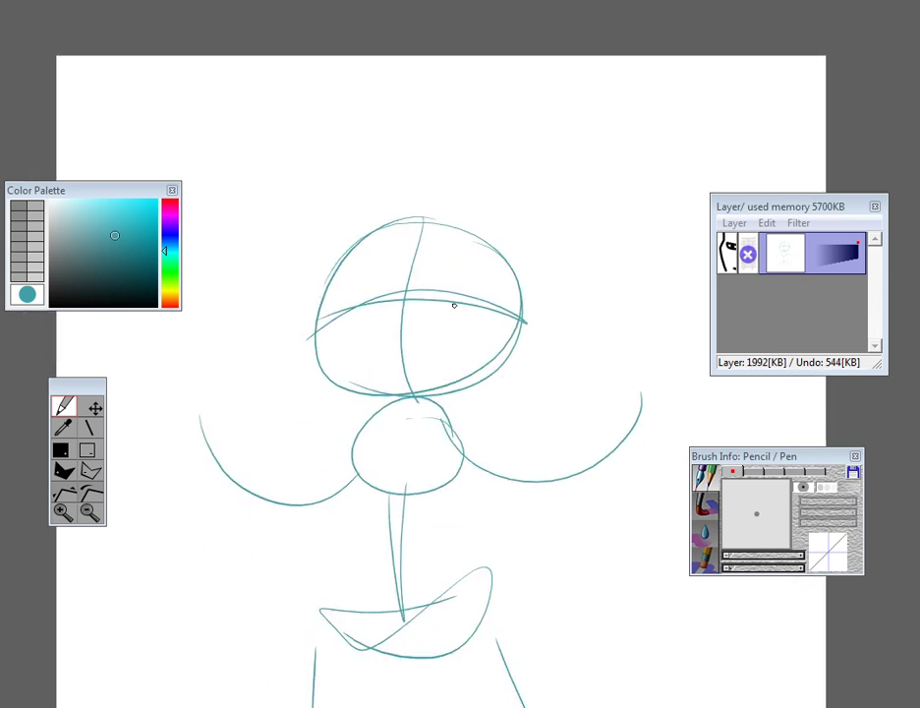
- Add a new Multiply layer above the sketch layer and place the Layers window beside the figure
left_click_drag(756, 206, 529, 220)
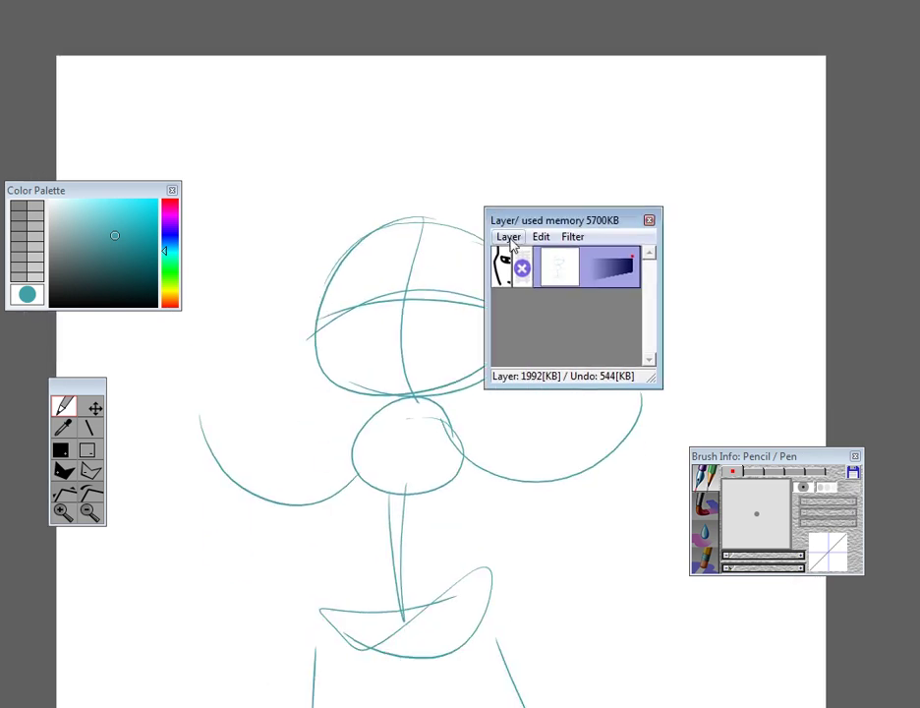
left_click(508, 237)
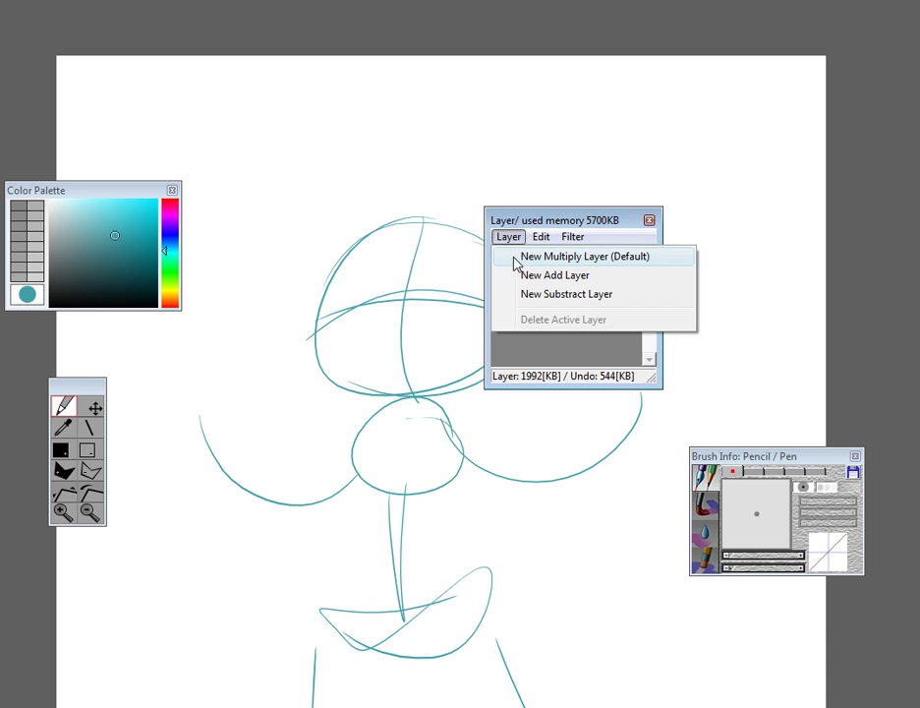
left_click(517, 264)
left_click_drag(542, 224, 697, 178)
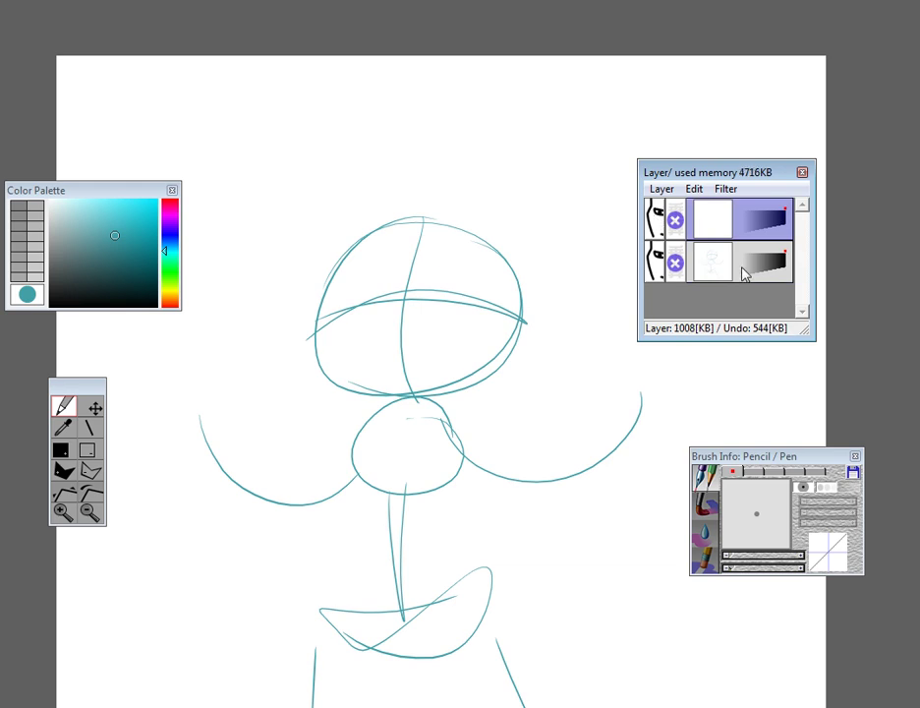
- Lower the opacity of the sketch layer so the teal lines become a pale guide
left_click(744, 271)
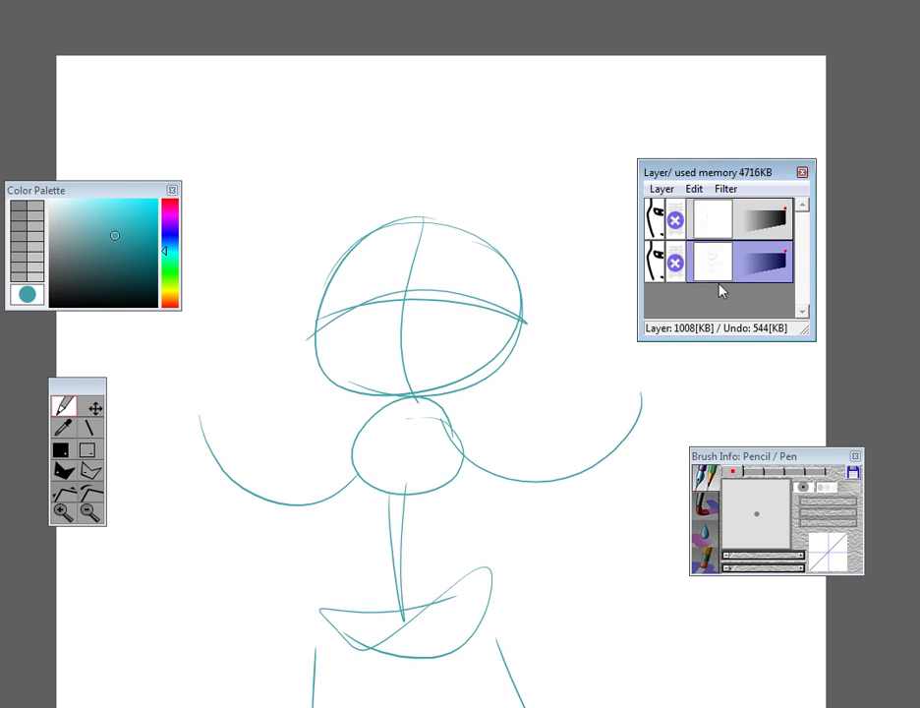
left_click(768, 259)
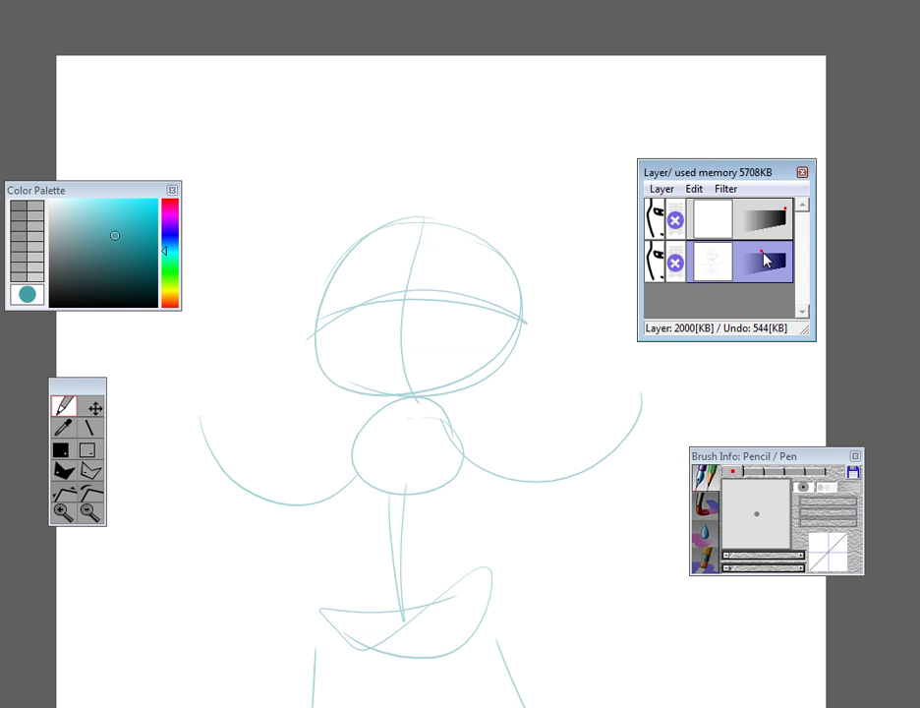
mouse_move(766, 258)
left_mouse_down()
mouse_move(773, 261)
mouse_move(762, 263)
left_mouse_up()
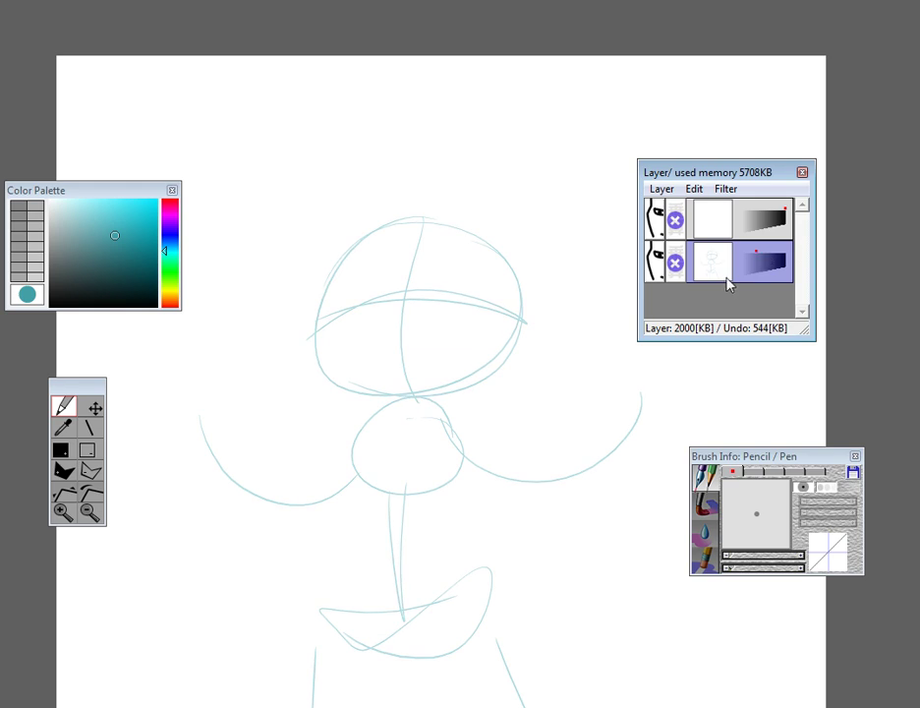
- Make the empty upper layer active and set the drawing colour to black
left_click(719, 225)
mouse_move(397, 330)
left_mouse_down()
mouse_move(455, 269)
mouse_move(432, 284)
left_mouse_up()
left_click_drag(88, 262, 50, 302)
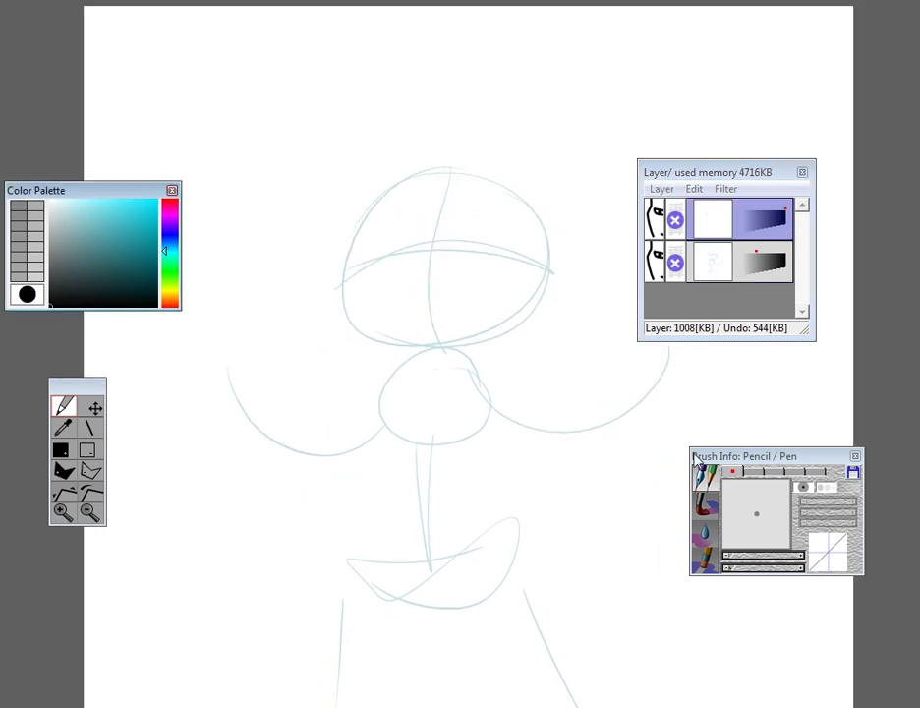
- Test the second pen size preset with a black scribble, undo it, and move the Brush Info window over the figure
mouse_move(307, 256)
left_mouse_down()
mouse_move(359, 341)
mouse_move(225, 337)
left_mouse_up()
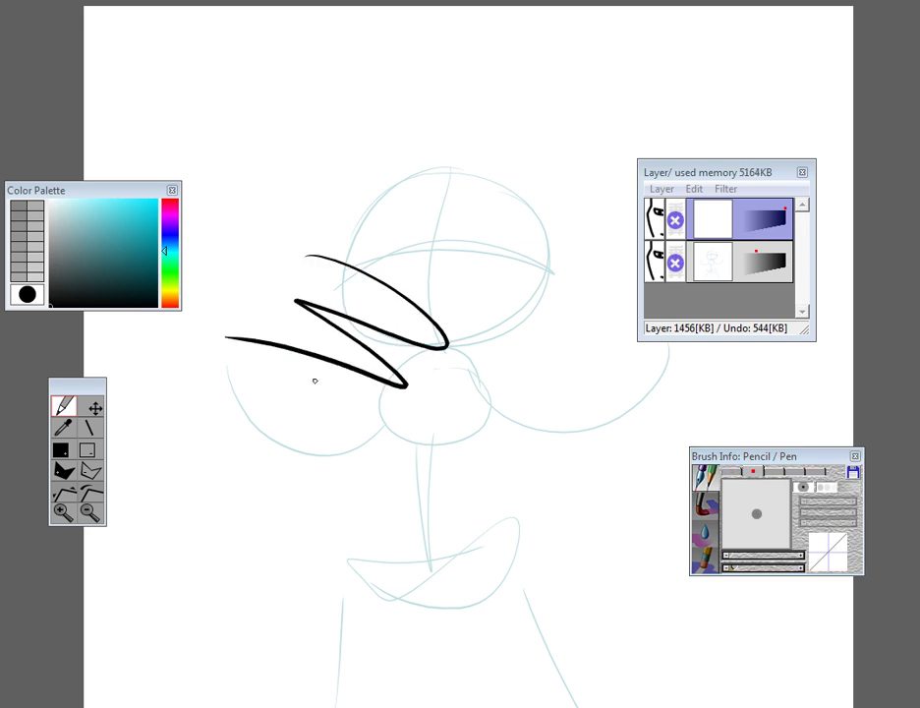
key("ctrl+z")
mouse_move(727, 449)
left_mouse_down()
mouse_move(384, 324)
mouse_move(353, 275)
left_mouse_up()
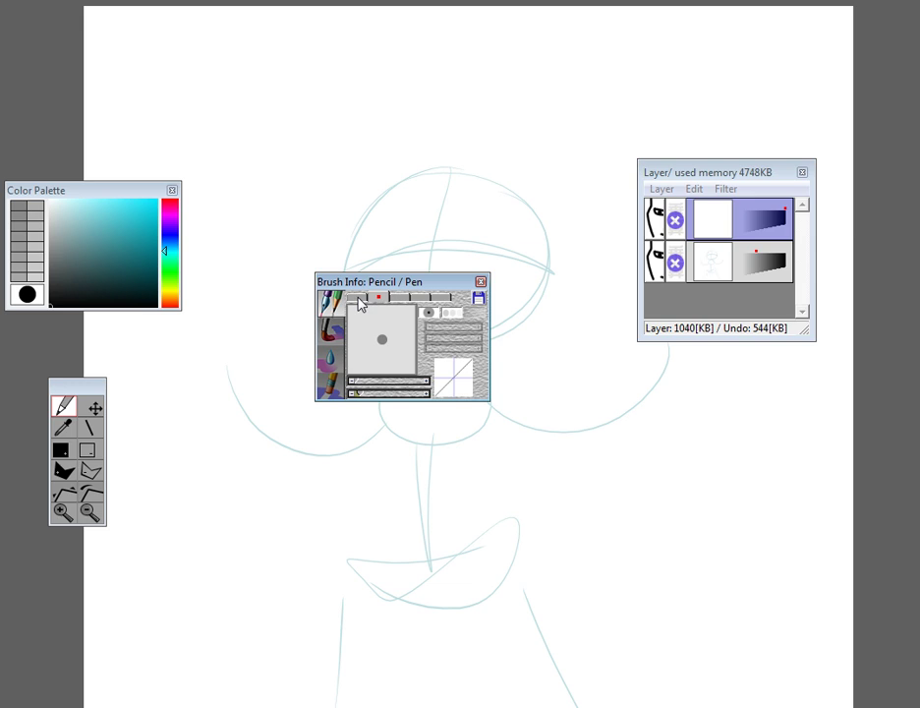
left_click(379, 297)
- Set the brush size to 22 and then 88 pixels, testing each with a vertical stroke, and undo both strokes
mouse_move(361, 386)
left_mouse_down()
mouse_move(411, 390)
mouse_move(373, 370)
mouse_move(394, 402)
mouse_move(408, 396)
mouse_move(363, 406)
mouse_move(371, 403)
left_mouse_up()
left_click_drag(248, 108, 265, 412)
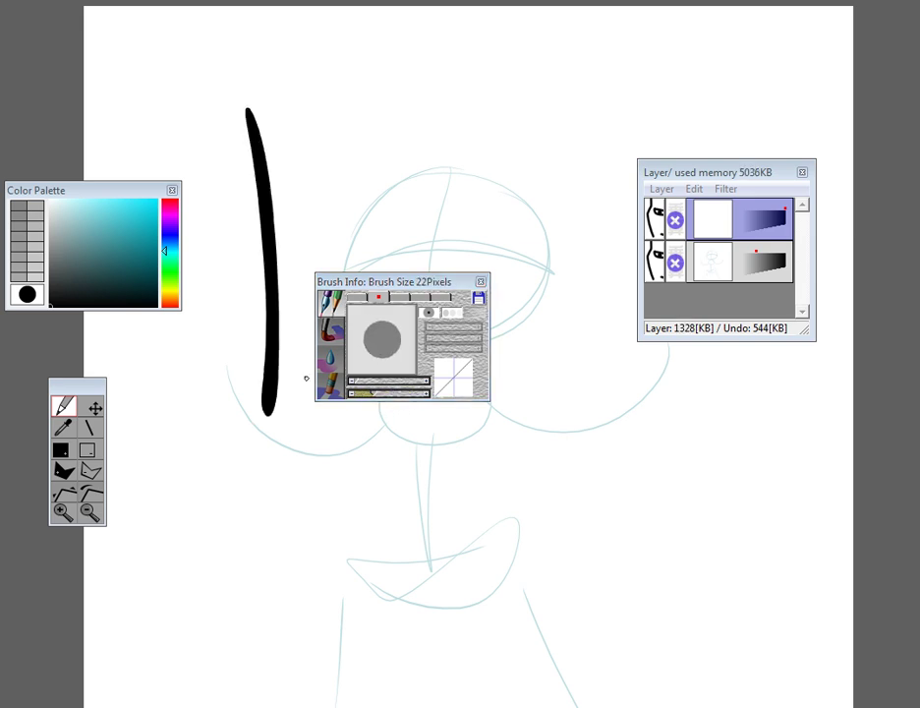
left_click_drag(371, 394, 402, 388)
left_click_drag(329, 86, 353, 528)
key("ctrl+z")
key("ctrl+z")
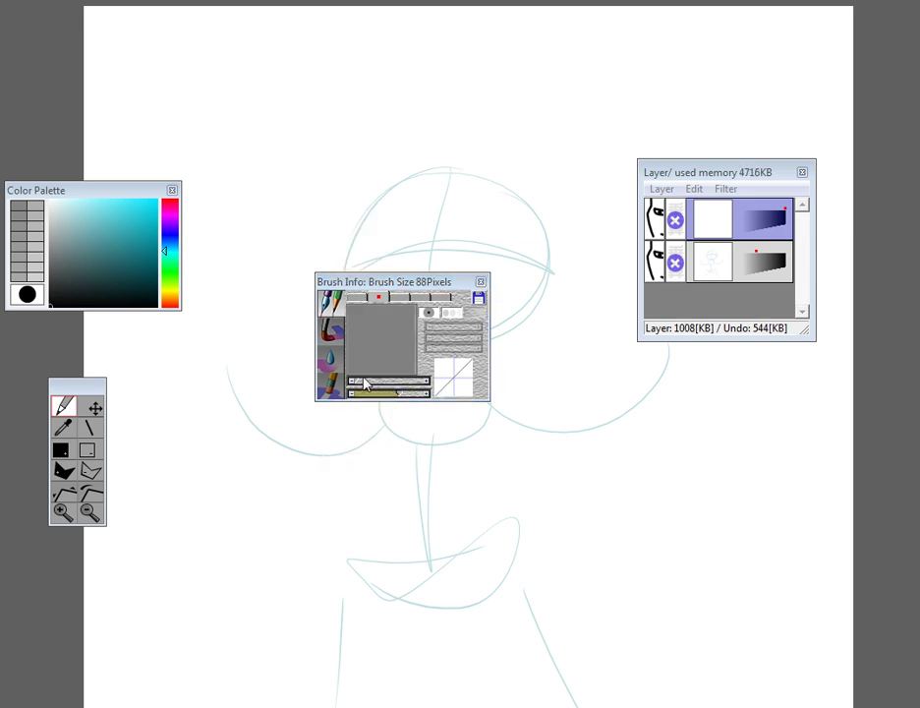
- Try minimum brush sizes including 66.3%, 96.3% and 2.5% with a black test stroke for each, and undo the strokes
left_click_drag(363, 392, 384, 360)
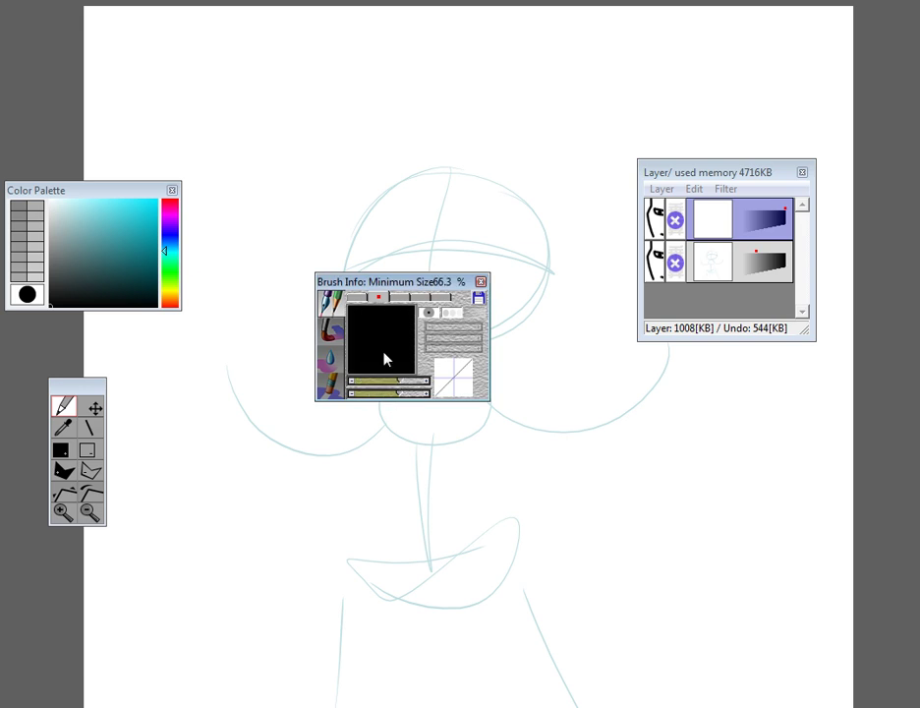
left_click_drag(261, 167, 284, 422)
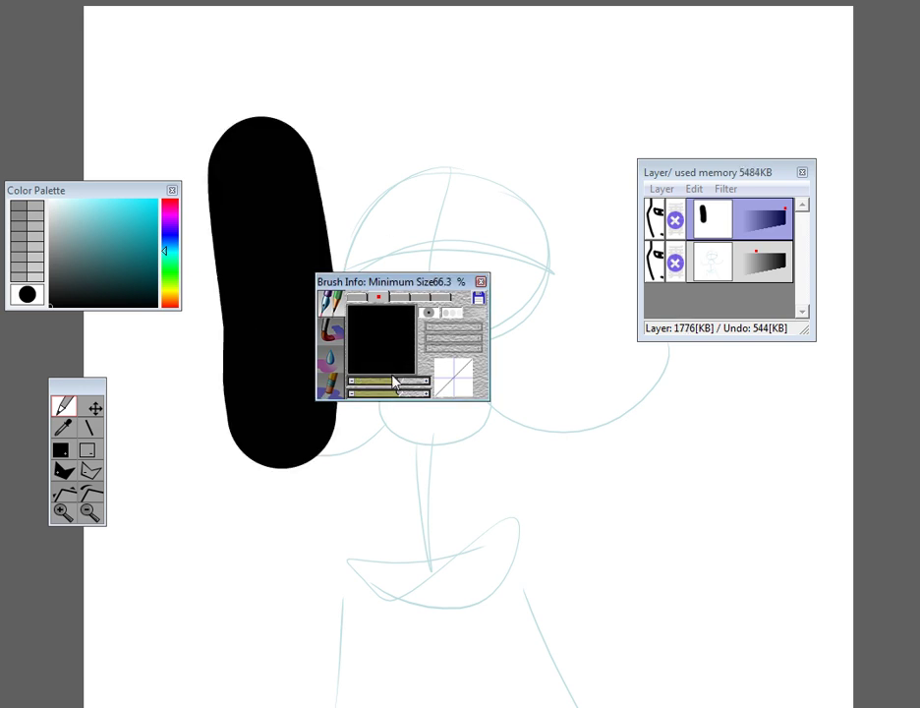
left_click_drag(393, 382, 358, 382)
left_click_drag(383, 135, 395, 519)
mouse_move(364, 381)
left_mouse_down()
mouse_move(352, 385)
mouse_move(424, 381)
left_mouse_up()
left_click_drag(551, 192, 555, 481)
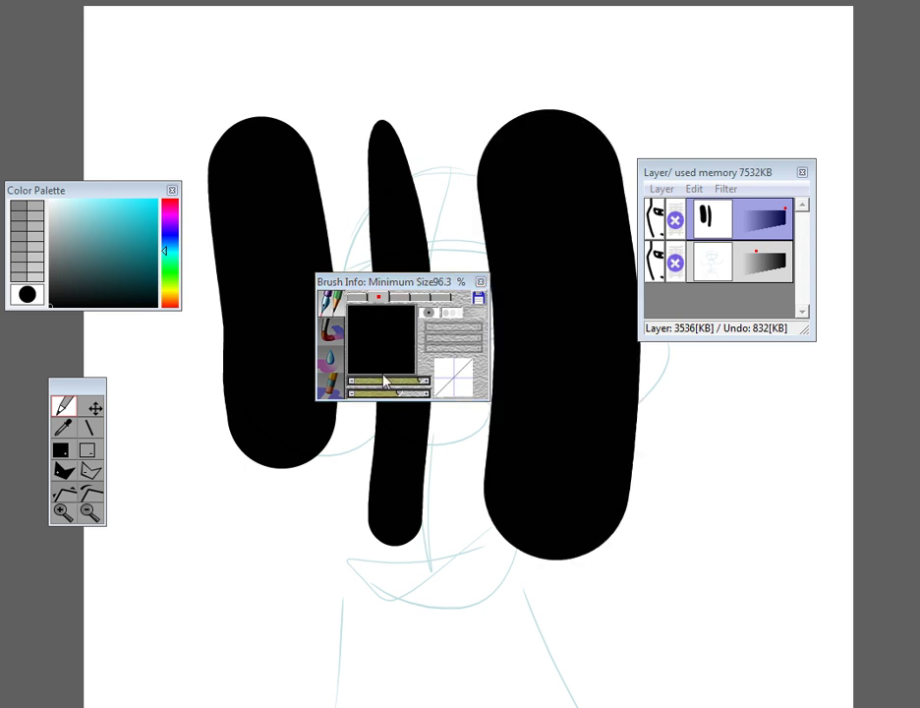
left_click_drag(377, 385, 354, 383)
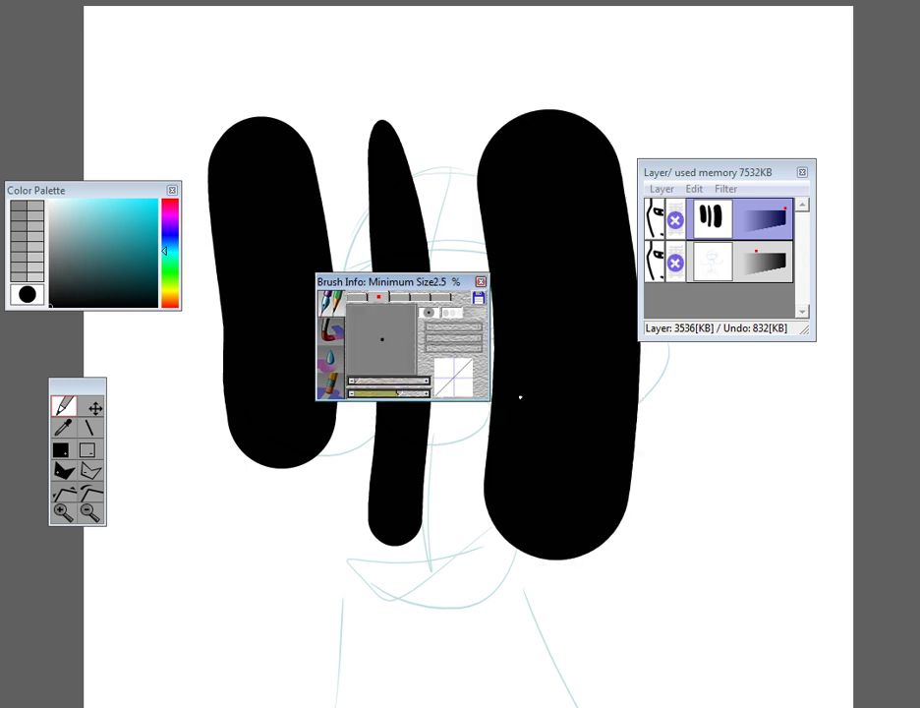
left_click_drag(687, 405, 563, 683)
key("ctrl+z")
key("ctrl+z")
key("ctrl+z")
key("ctrl+z")
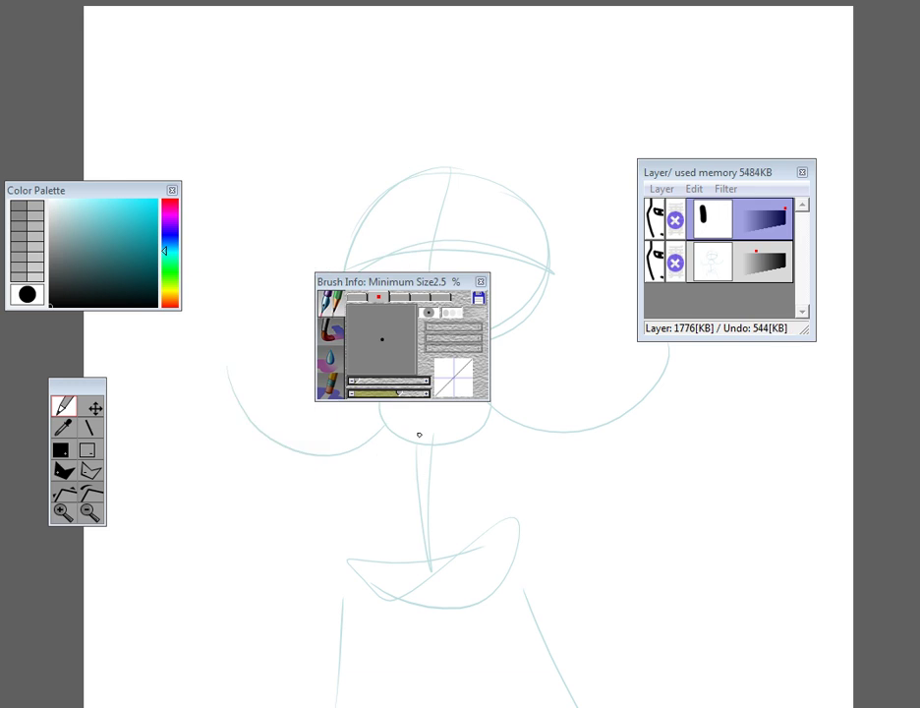
- Set the minimum brush size to 0%, test it with three tapered vertical strokes, and undo them
mouse_move(352, 381)
left_mouse_down()
mouse_move(372, 383)
mouse_move(350, 383)
left_mouse_up()
left_click_drag(281, 189, 283, 487)
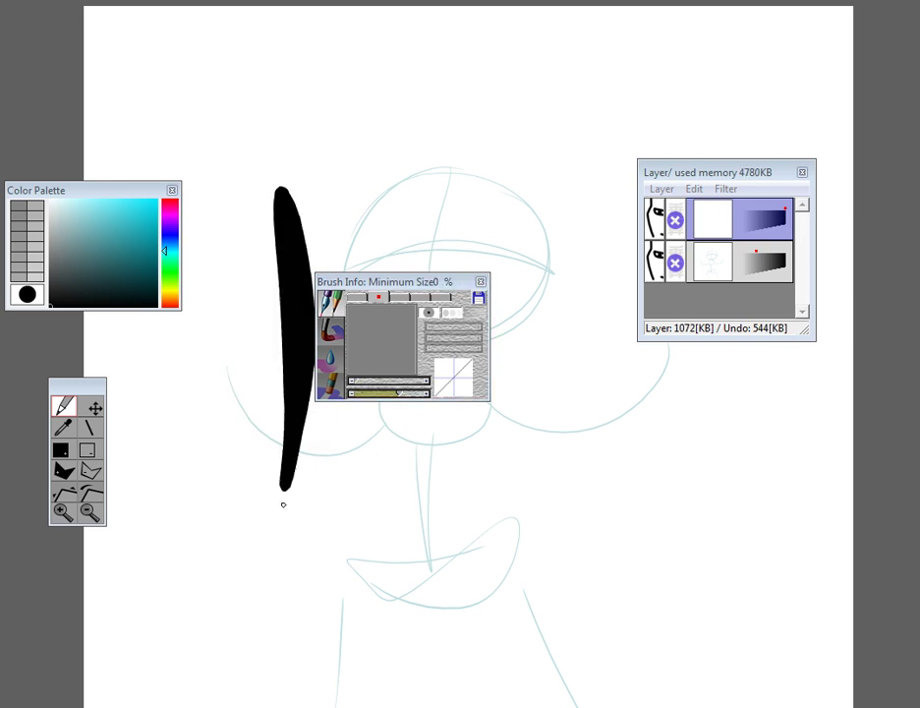
left_click_drag(241, 287, 261, 519)
left_click_drag(204, 388, 233, 607)
key("ctrl+z")
key("ctrl+z")
key("ctrl+z")
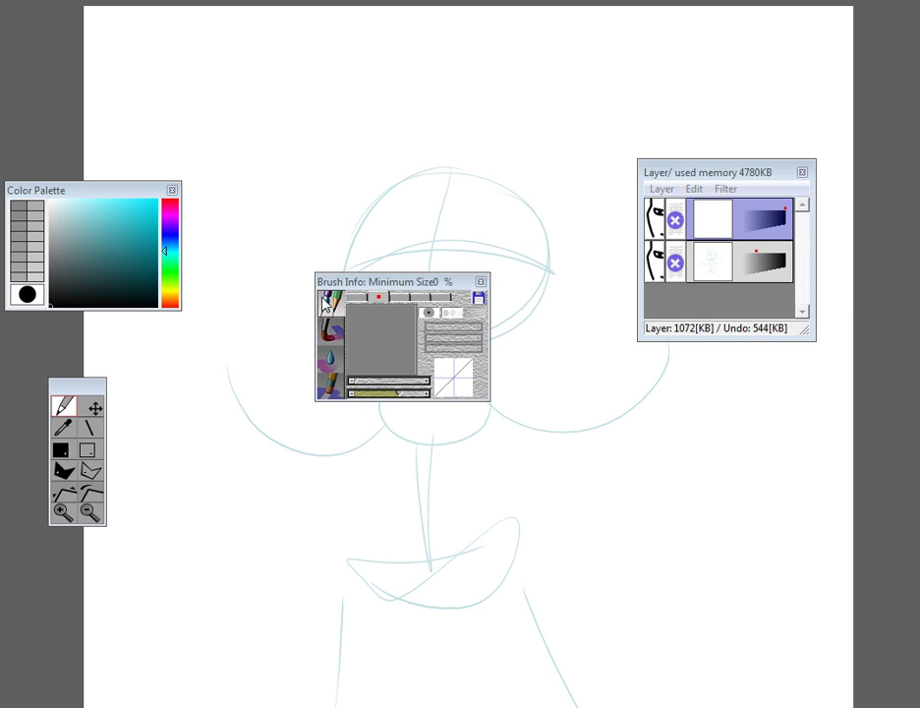
- Move the Brush Info and Color Palette windows aside to free the canvas around the figure
mouse_move(394, 282)
left_mouse_down()
mouse_move(402, 282)
mouse_move(369, 229)
mouse_move(277, 175)
mouse_move(275, 162)
left_mouse_up()
left_click_drag(165, 193, 138, 193)
left_click(244, 165)
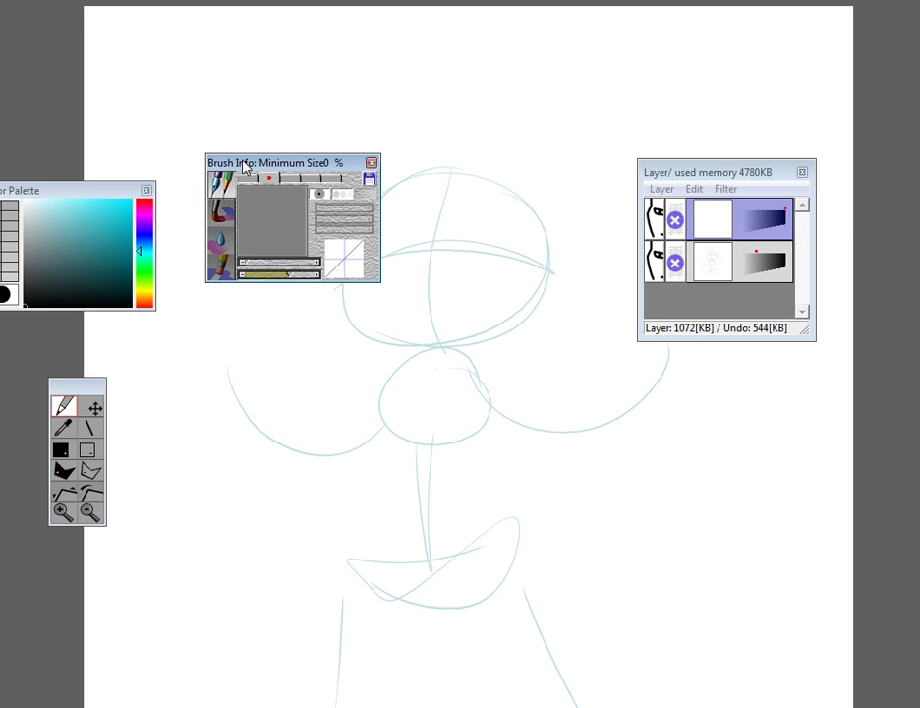
left_click_drag(245, 168, 228, 153)
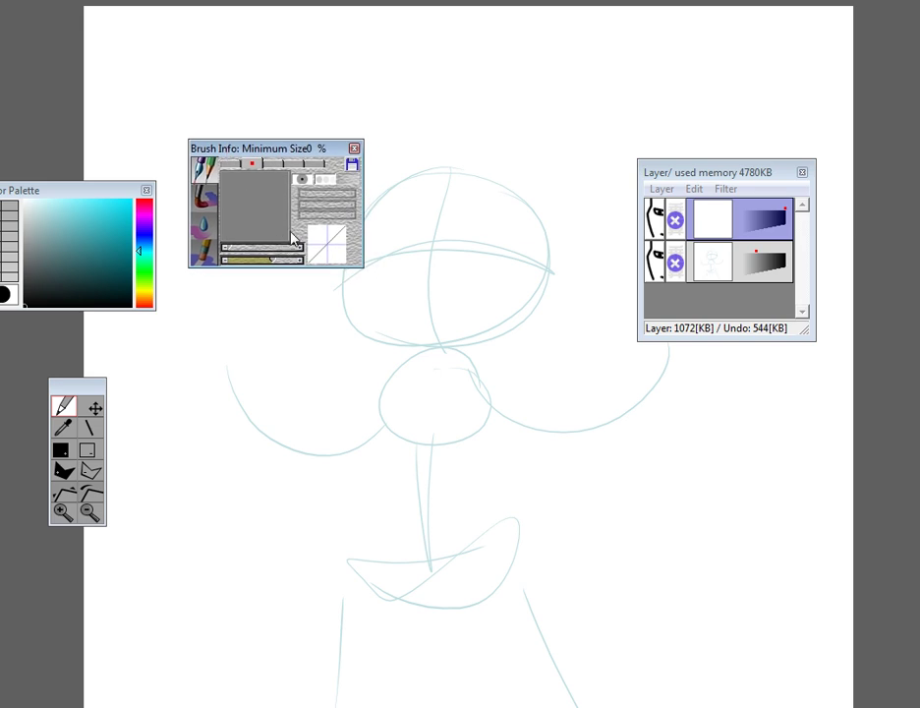
- Paint black test strokes from thin to very thick across the canvas by varying pen pressure, and undo all except the first
mouse_move(440, 127)
left_mouse_down()
mouse_move(456, 149)
mouse_move(460, 480)
left_mouse_up()
mouse_move(528, 228)
left_mouse_down()
mouse_move(540, 257)
mouse_move(493, 513)
left_mouse_up()
left_click_drag(397, 285, 418, 566)
left_click_drag(346, 362, 382, 585)
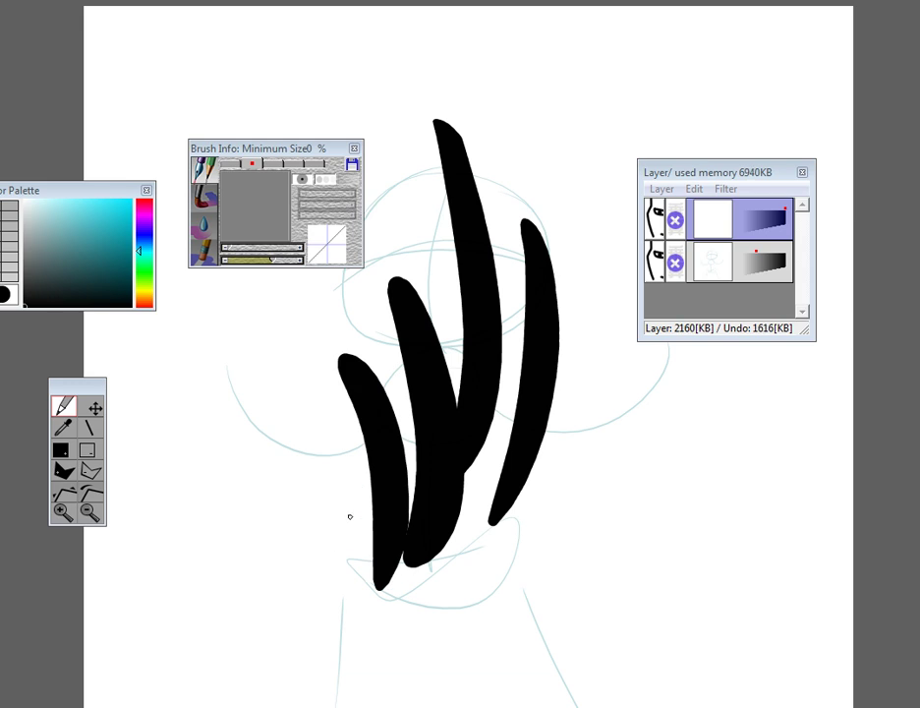
left_click_drag(265, 435, 448, 707)
left_click_drag(634, 518, 579, 595)
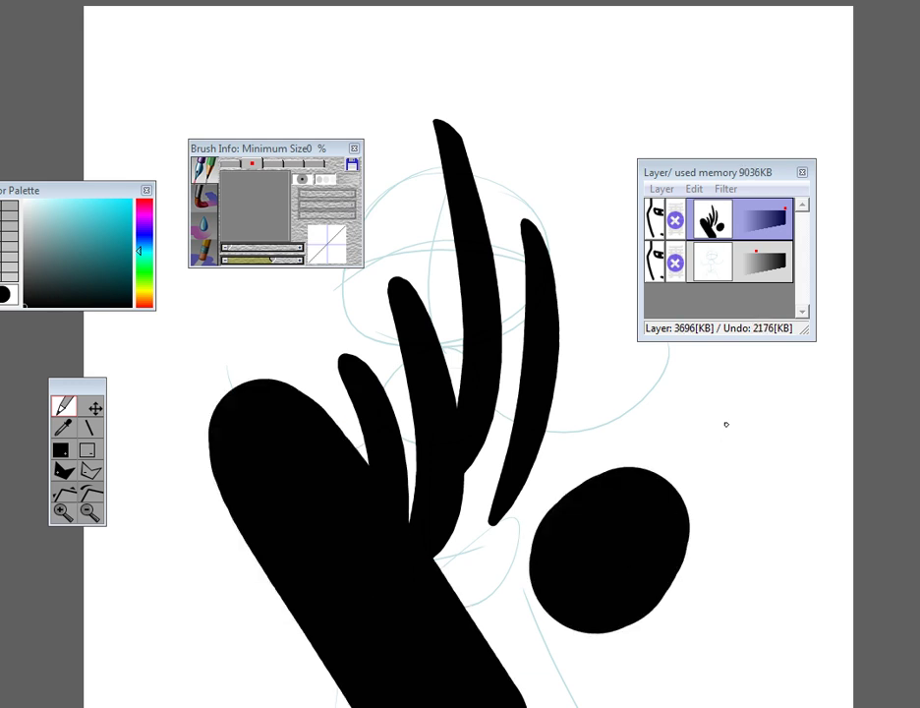
left_click_drag(732, 531, 678, 668)
left_click_drag(94, 339, 511, 408)
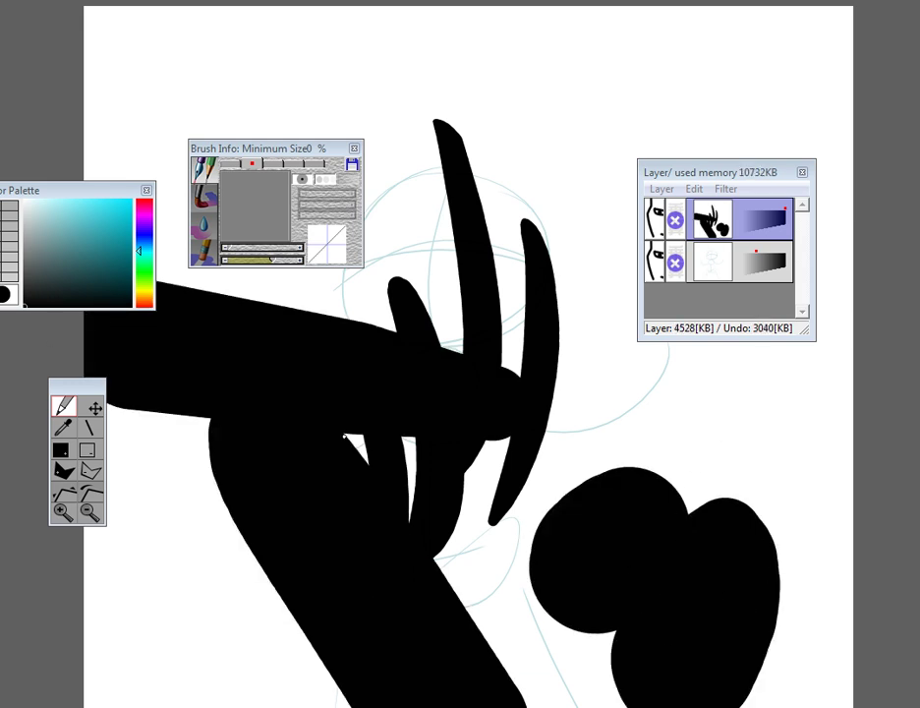
left_click_drag(656, 423, 275, 102)
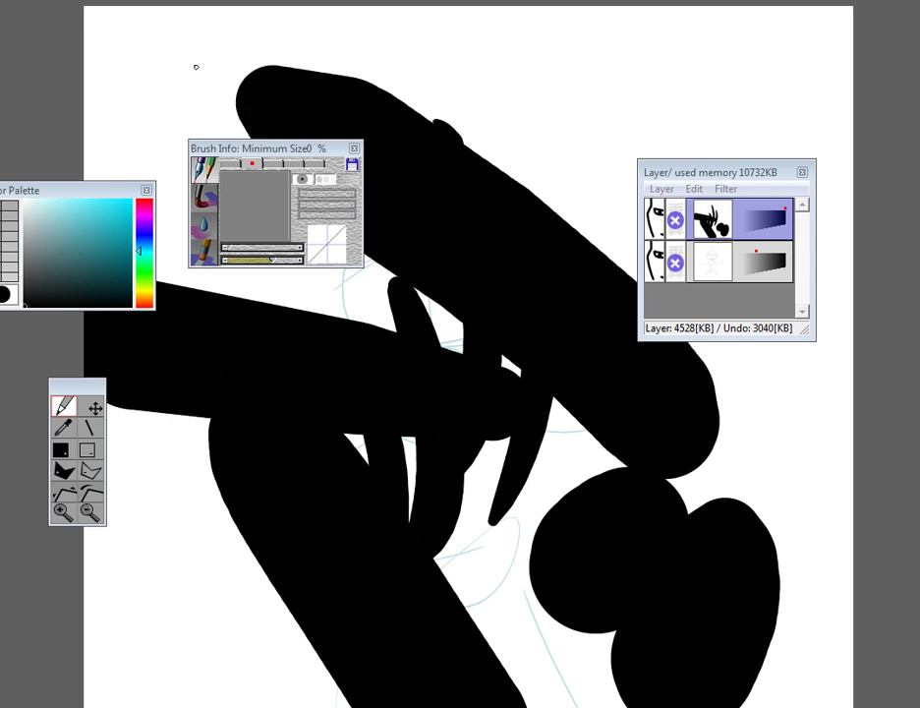
key("ctrl+z")
key("ctrl+z")
key("ctrl+z")
key("ctrl+z")
key("ctrl+z")
key("ctrl+z")
key("ctrl+z")
key("ctrl+z")
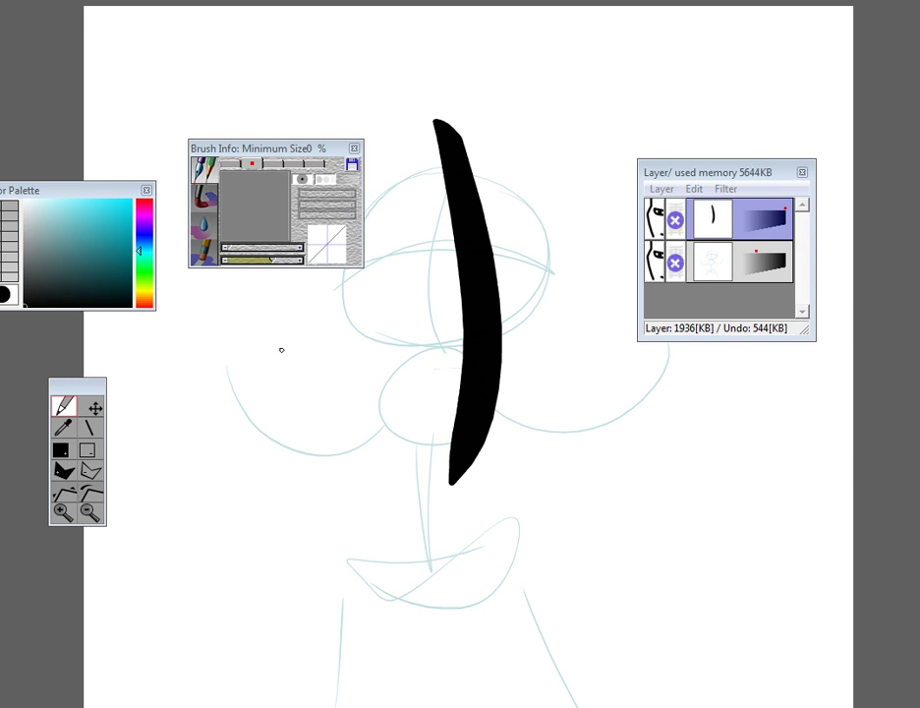
- Paint over the thick black test stroke in white on the upper layer to clear it
left_click(25, 200)
mouse_move(395, 162)
left_mouse_down()
mouse_move(413, 115)
mouse_move(464, 345)
mouse_move(448, 478)
left_mouse_up()
left_click_drag(339, 374, 349, 408)
key("e")
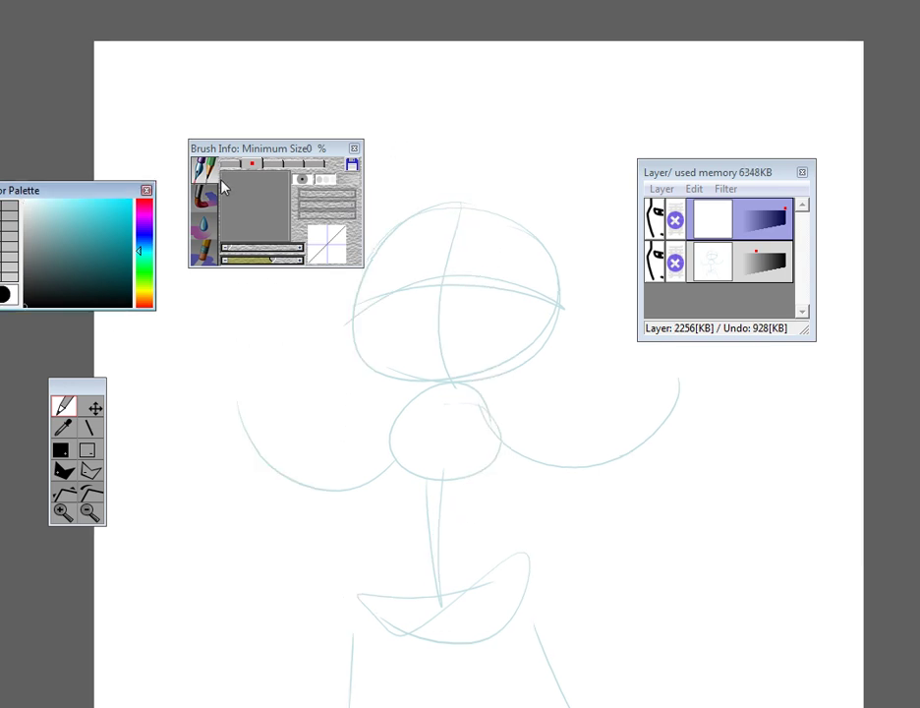
- Select the thin first brush preset, test it with black strokes beside the figure, and undo them
left_click(230, 164)
mouse_move(253, 317)
left_mouse_down()
mouse_move(353, 371)
mouse_move(229, 479)
left_mouse_up()
key("ctrl+z")
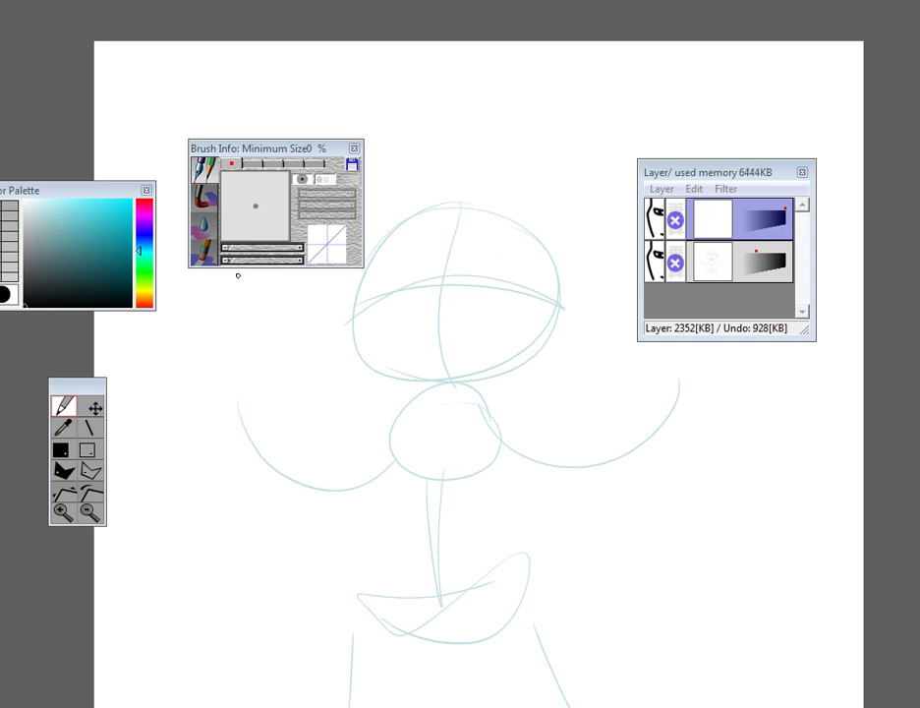
mouse_move(295, 315)
left_mouse_down()
mouse_move(306, 348)
mouse_move(263, 585)
left_mouse_up()
key("ctrl+z")
- Move the Brush Info and Layer windows away from the sketched head to clear the drawing area
left_click_drag(403, 354, 410, 414)
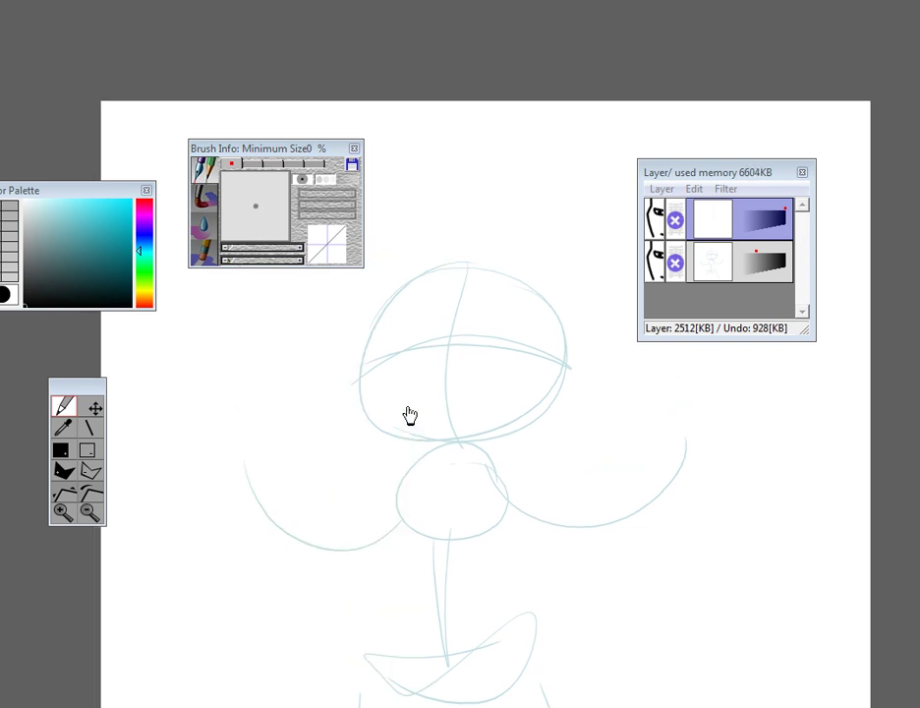
key("ctrl+plus")
mouse_move(234, 149)
left_mouse_down()
mouse_move(716, 418)
mouse_move(764, 424)
left_mouse_up()
left_click_drag(725, 172, 773, 148)
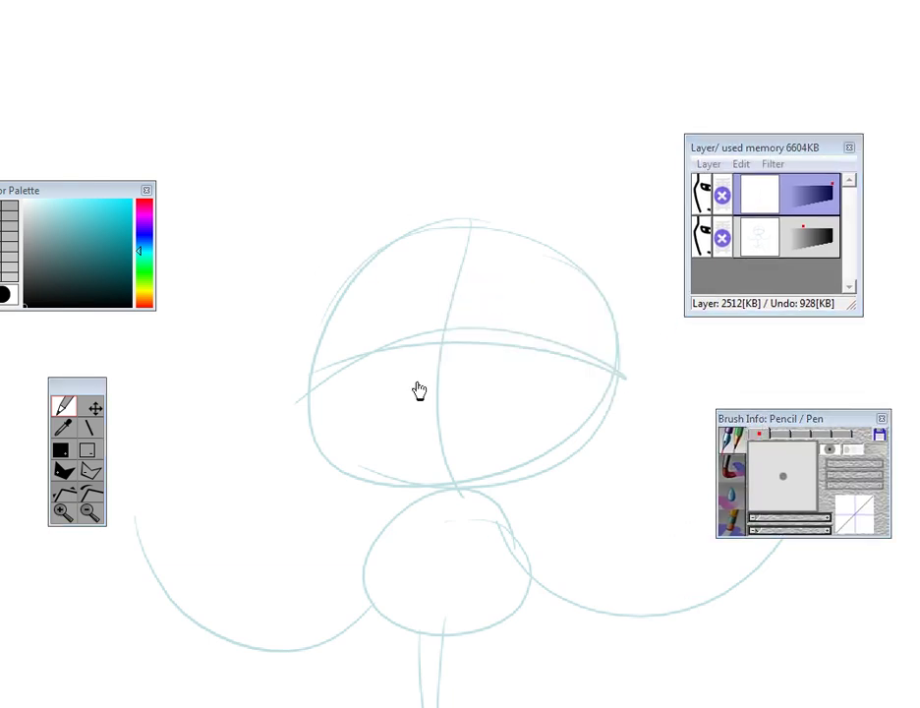
- Ink the side of the face with a small cheek tuft and a jaw line in black over the sketch
left_click_drag(420, 391, 427, 362)
left_click_drag(360, 237, 313, 366)
left_click_drag(322, 408, 386, 442)
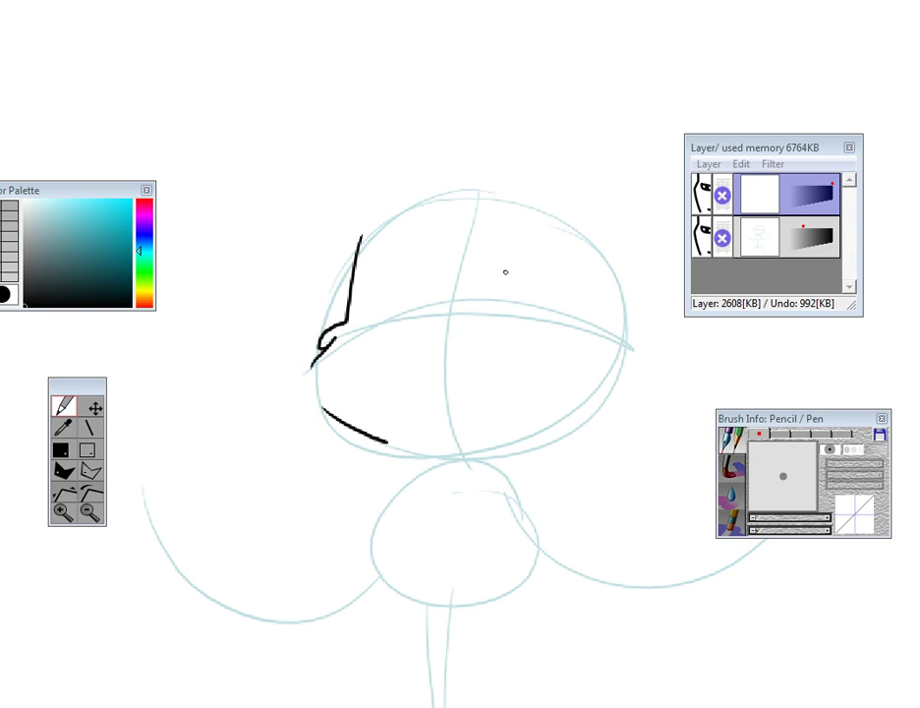
- Ink two tall arched eyes with small U-shaped pupils and a wide open smiling mouth on the face
left_click_drag(497, 241, 559, 332)
left_click_drag(495, 239, 493, 339)
mouse_move(395, 208)
left_mouse_down()
mouse_move(431, 251)
mouse_move(427, 327)
left_mouse_up()
left_click_drag(388, 226, 372, 322)
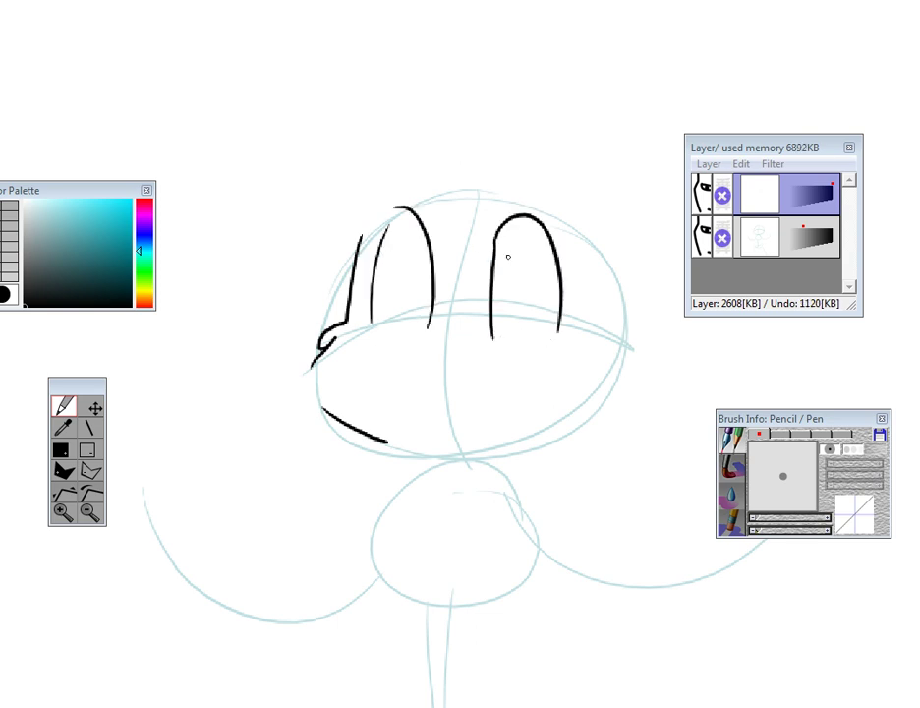
left_click_drag(502, 236, 527, 234)
left_click_drag(424, 257, 406, 239)
mouse_move(385, 373)
left_mouse_down()
mouse_move(553, 370)
mouse_move(428, 373)
left_mouse_up()
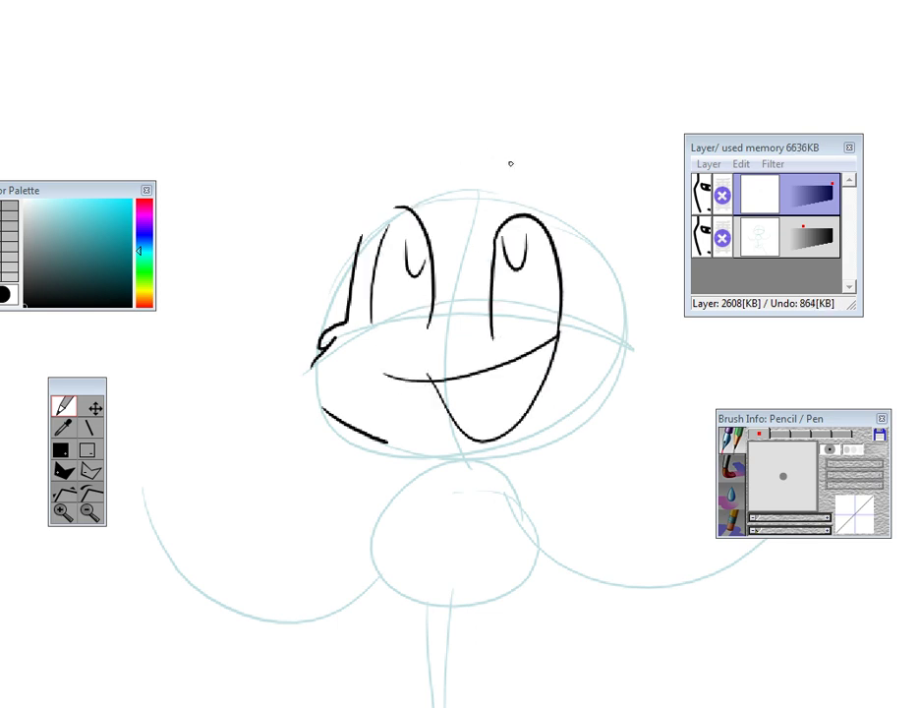
- Ink spiky hair on top of the head and the opposite cheek tuft and jaw line
mouse_move(550, 181)
left_mouse_down()
mouse_move(487, 133)
mouse_move(349, 180)
left_mouse_up()
left_click_drag(404, 281, 387, 241)
mouse_move(579, 194)
left_mouse_down()
mouse_move(592, 280)
mouse_move(622, 322)
left_mouse_up()
left_click_drag(619, 341, 542, 402)
- Ink the jagged chest fur below the chin and the two curved sides of the torso
left_click_drag(465, 438, 484, 362)
mouse_move(410, 358)
left_mouse_down()
mouse_move(390, 377)
mouse_move(375, 422)
left_mouse_up()
left_click_drag(378, 437, 377, 466)
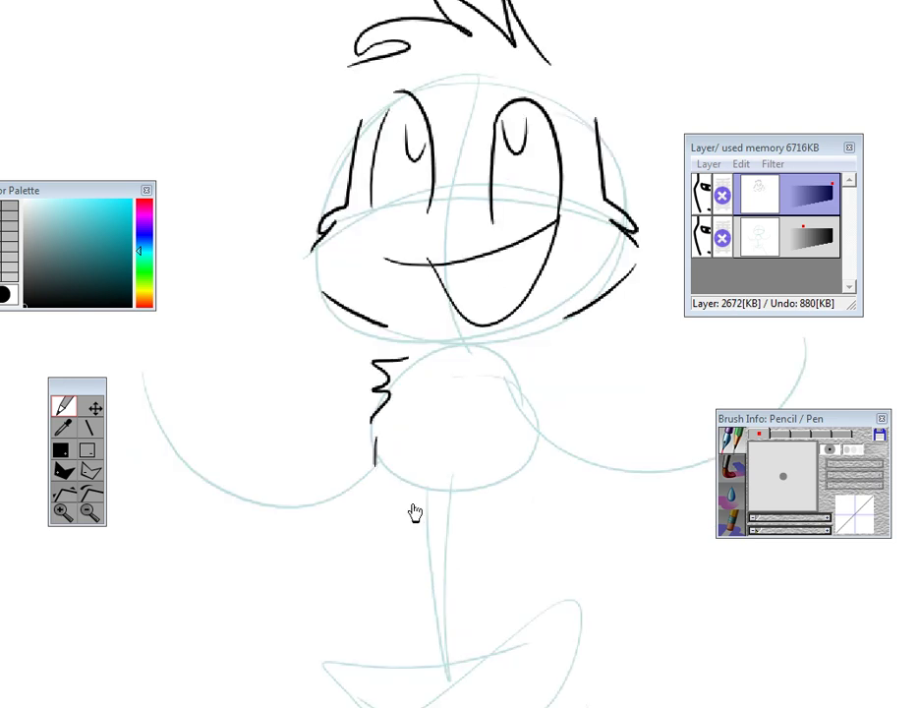
left_click_drag(438, 517, 441, 439)
mouse_move(539, 403)
left_mouse_down()
mouse_move(602, 541)
mouse_move(616, 637)
left_mouse_up()
left_click_drag(372, 413, 349, 679)
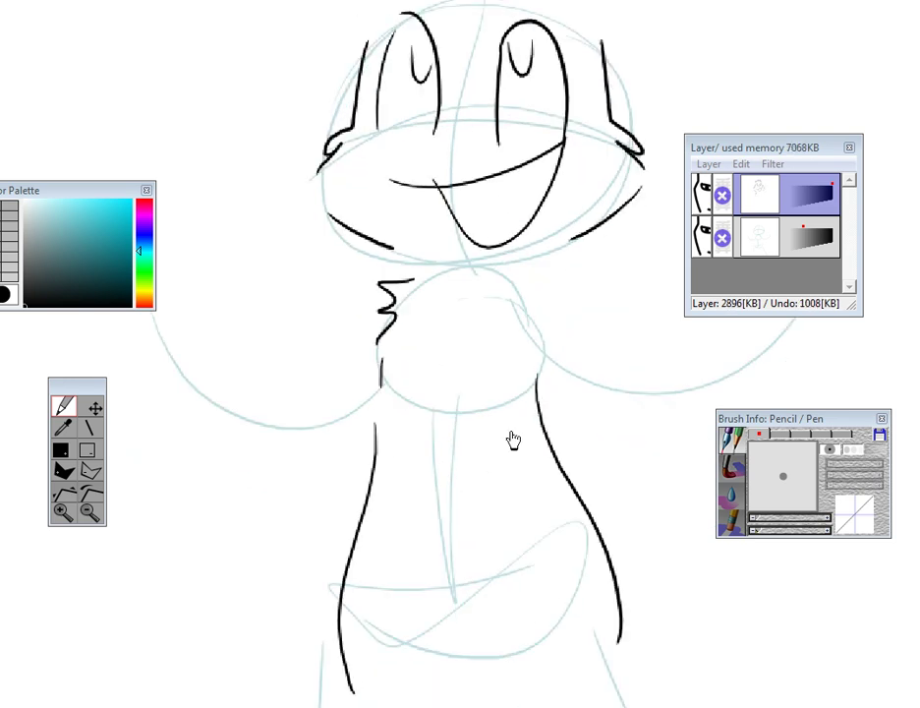
- Ink both raised arms along the sketched curves and finish them with fingered hands
left_click_drag(513, 437, 233, 530)
mouse_move(272, 393)
left_mouse_down()
mouse_move(463, 354)
mouse_move(495, 336)
left_mouse_up()
mouse_move(477, 320)
left_mouse_down()
mouse_move(515, 279)
mouse_move(525, 359)
mouse_move(318, 503)
left_mouse_up()
left_click_drag(310, 437, 633, 382)
mouse_move(418, 372)
left_mouse_down()
mouse_move(238, 300)
mouse_move(192, 344)
left_mouse_up()
mouse_move(224, 311)
left_mouse_down()
mouse_move(160, 308)
mouse_move(165, 367)
left_mouse_up()
left_click_drag(162, 372, 201, 370)
mouse_move(218, 412)
left_mouse_down()
mouse_move(322, 479)
mouse_move(419, 474)
left_mouse_up()
- Ink the leg lines and a short hip line below the torso down to the canvas edge
mouse_move(434, 488)
left_mouse_down()
mouse_move(416, 360)
mouse_move(344, 120)
left_mouse_up()
left_click_drag(564, 352, 607, 582)
left_click_drag(253, 428, 256, 489)
left_click_drag(442, 381, 497, 374)
left_click_drag(472, 438, 478, 509)
left_click_drag(425, 443, 423, 583)
left_click_drag(304, 470, 308, 583)
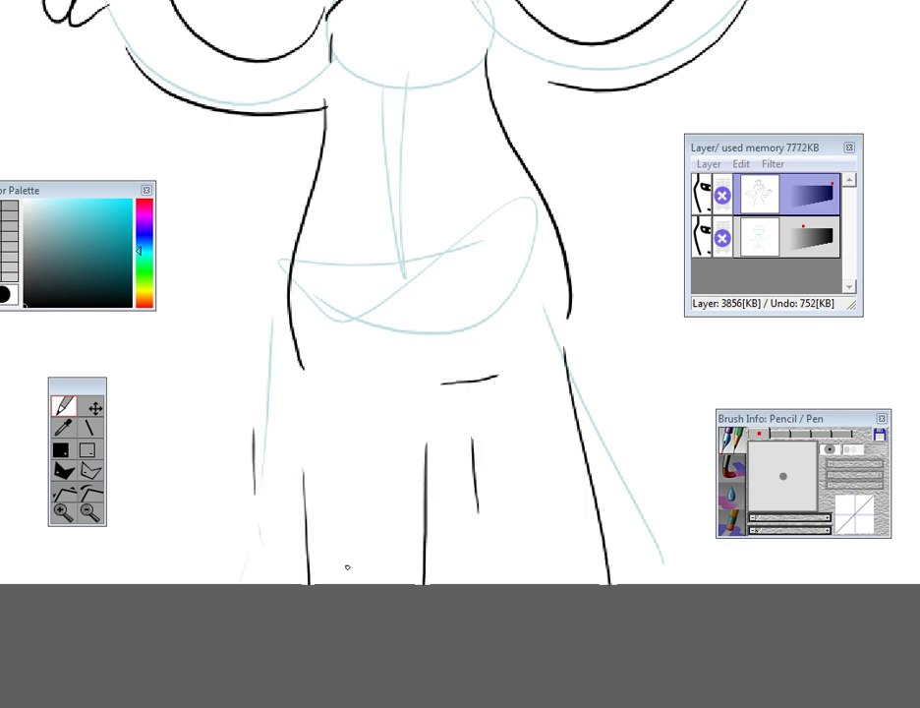
- Ink two large pointed ears on the head with inner ear outlines and small fur marks
left_click_drag(440, 431, 445, 609)
left_click_drag(489, 152, 568, 339)
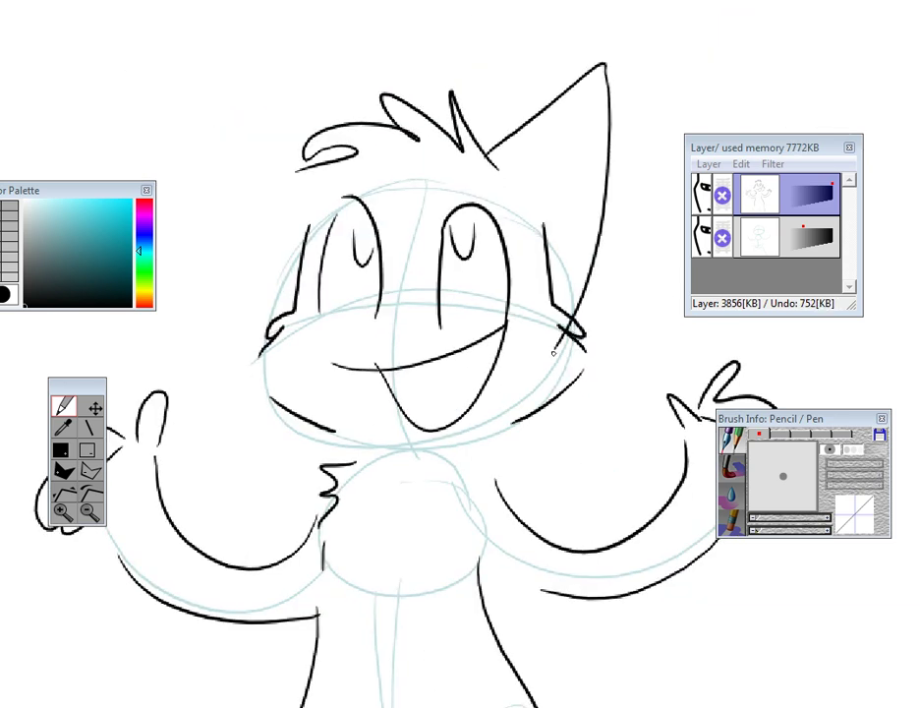
left_click_drag(342, 128, 265, 337)
left_click_drag(552, 208, 573, 226)
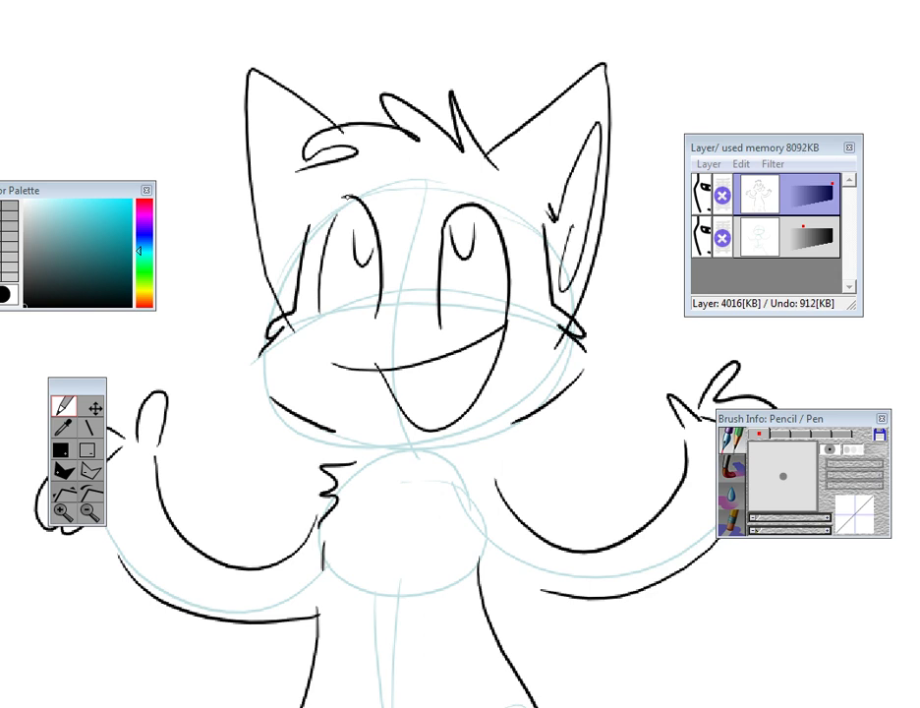
mouse_move(319, 185)
left_mouse_down()
mouse_move(305, 193)
mouse_move(295, 223)
left_mouse_up()
- Ink two open rounded loops above the ears and hair
left_click_drag(364, 170, 397, 453)
left_click_drag(525, 434, 483, 321)
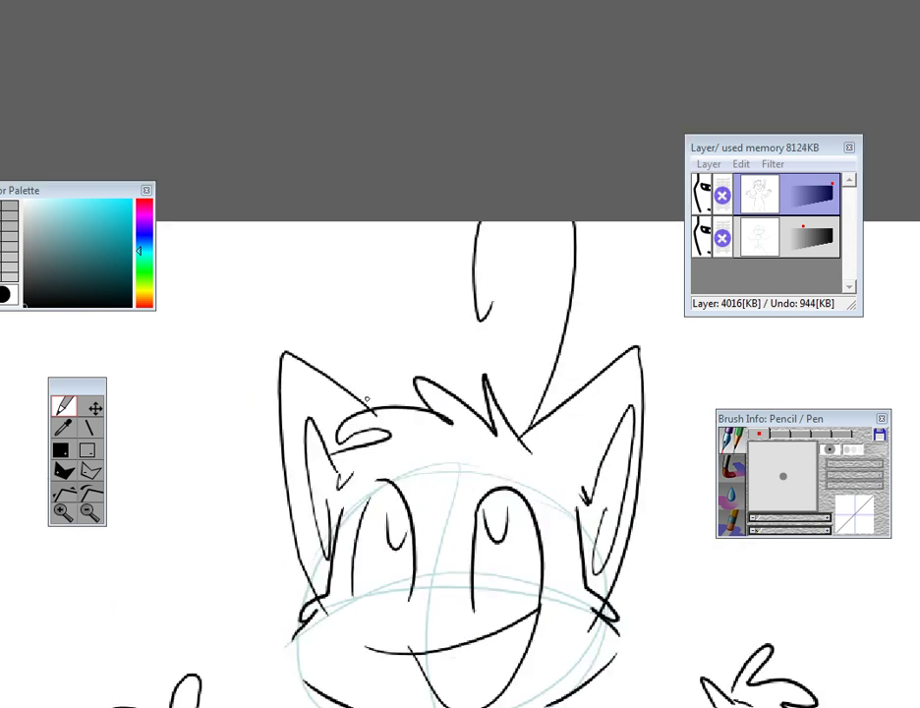
left_click_drag(385, 378, 261, 377)
- Ink pointed spikes with small oval marks between the head and both arms, undoing stray strokes
left_click_drag(427, 472, 364, 157)
mouse_move(526, 468)
left_mouse_down()
mouse_move(516, 477)
mouse_move(600, 341)
mouse_move(523, 468)
left_mouse_up()
key("ctrl+z")
key("ctrl+z")
left_click_drag(539, 487, 539, 492)
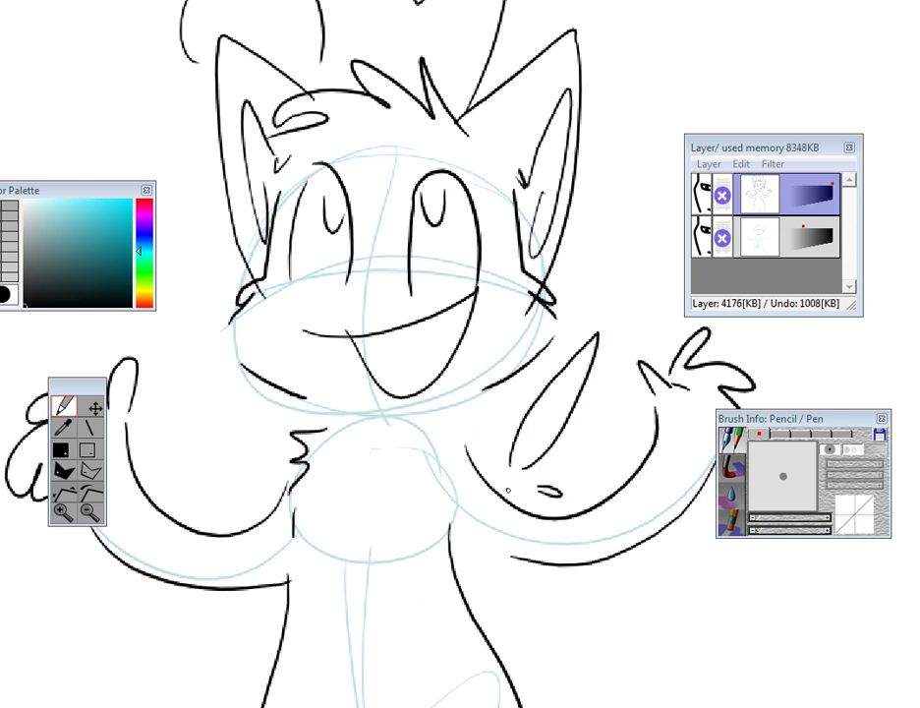
left_click_drag(276, 417, 264, 433)
left_click_drag(255, 438, 259, 453)
mouse_move(438, 343)
left_mouse_down()
mouse_move(399, 353)
mouse_move(414, 533)
left_mouse_up()
key("ctrl+z")
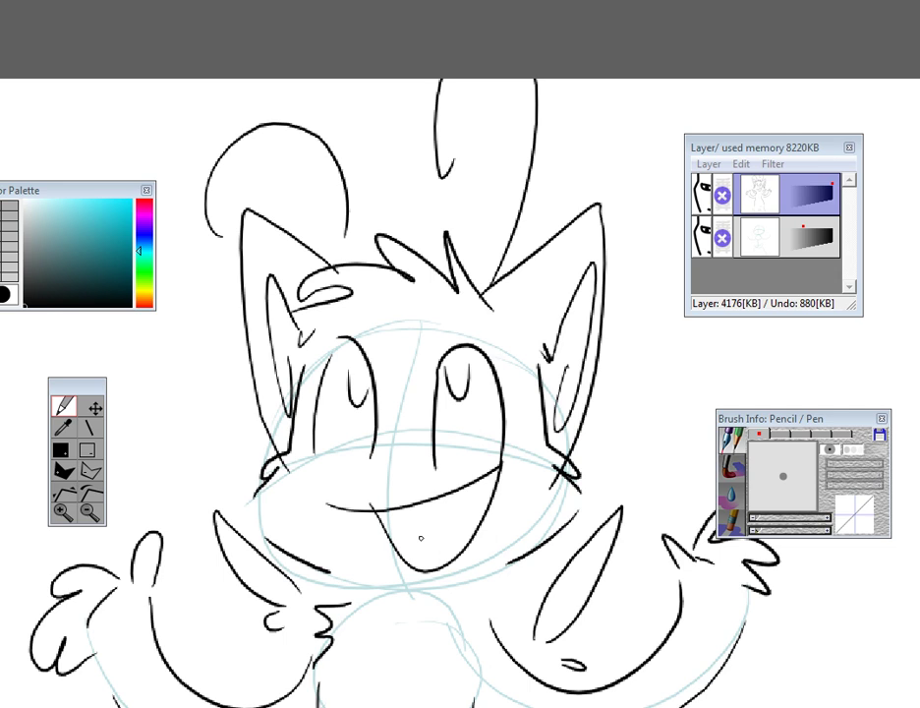
key("ctrl+z")
- Bring the Layer window over the drawing and hide the light blue sketch layer
left_click_drag(445, 364, 453, 191)
left_click_drag(354, 388, 334, 473)
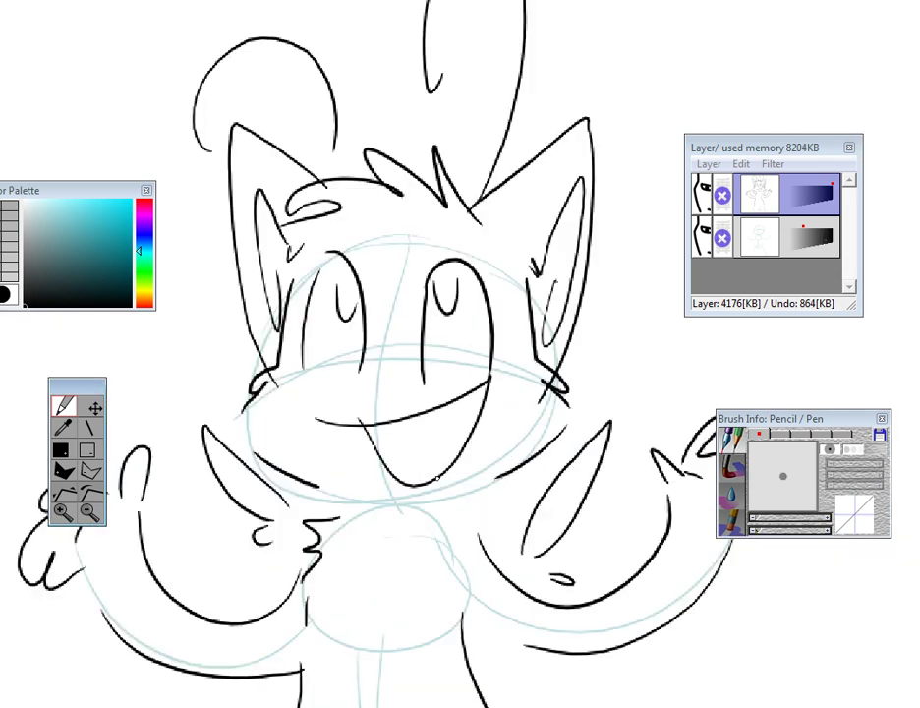
left_click_drag(477, 311, 494, 232)
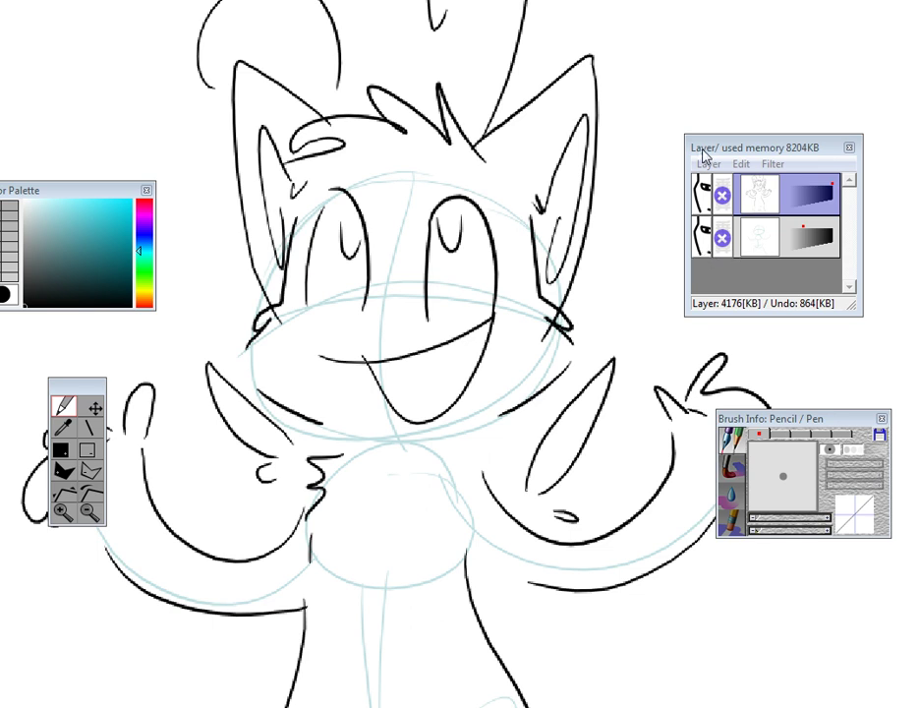
left_click_drag(701, 148, 520, 221)
left_click(518, 314)
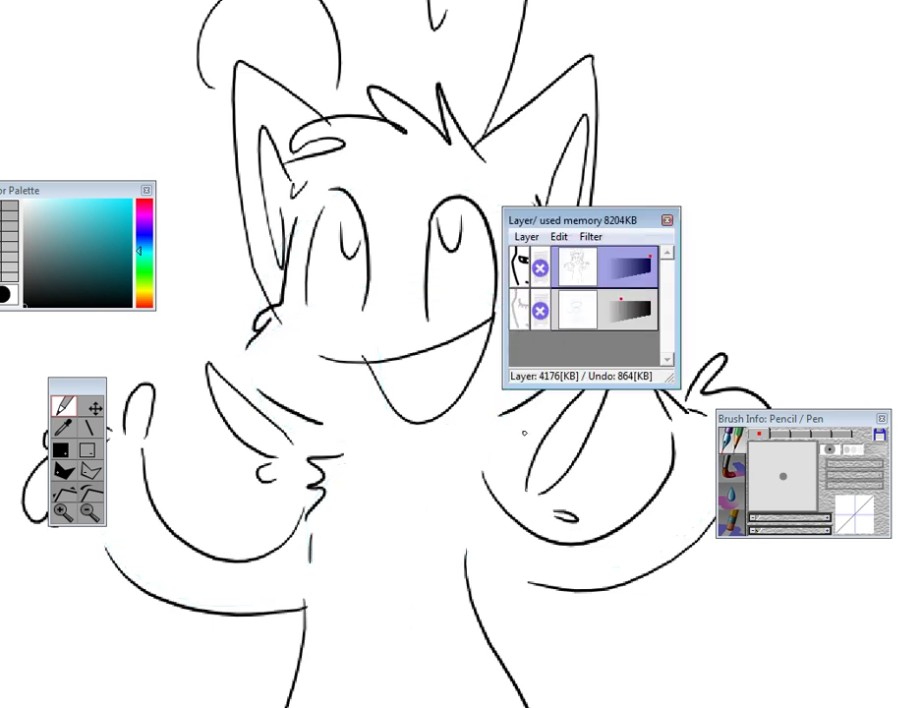
left_click_drag(439, 470, 443, 381)
- Add a new Multiply layer above the line art and move the Layer window off the figure
left_click(527, 237)
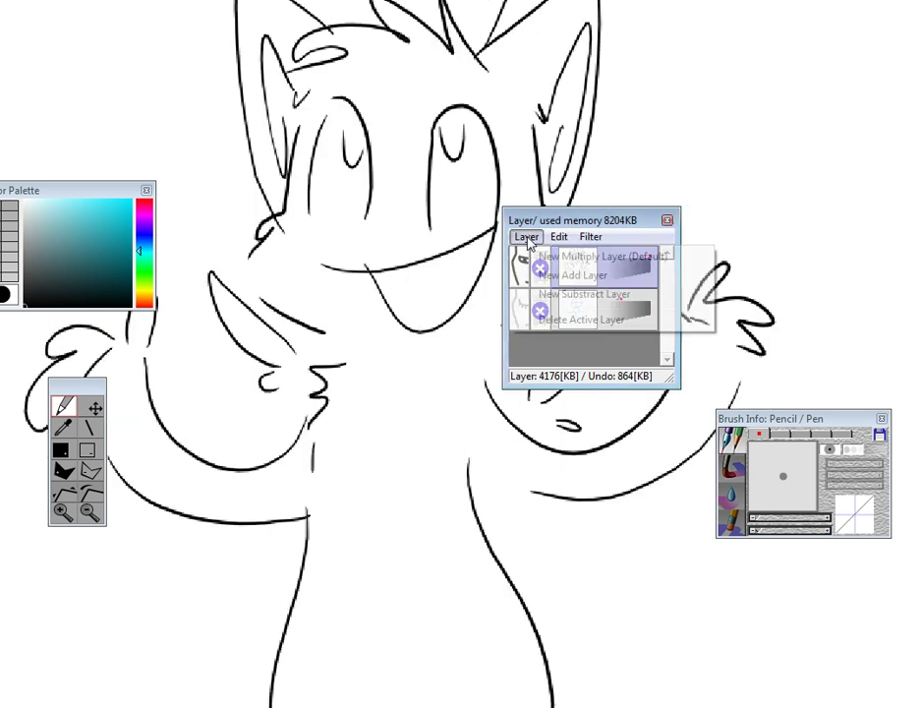
left_click(547, 257)
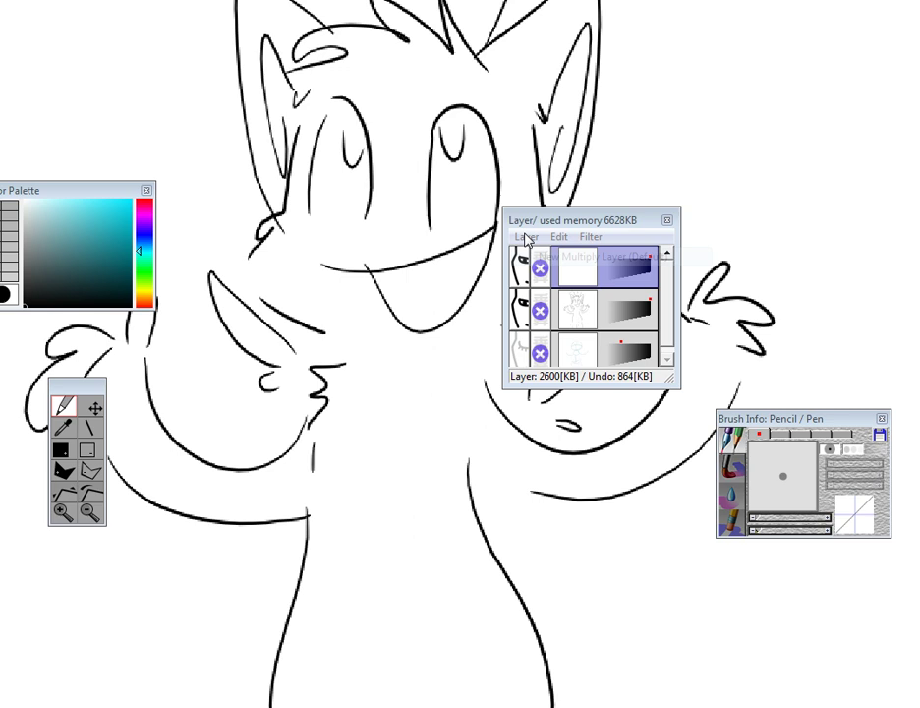
left_click_drag(409, 247, 405, 264)
left_click(89, 511)
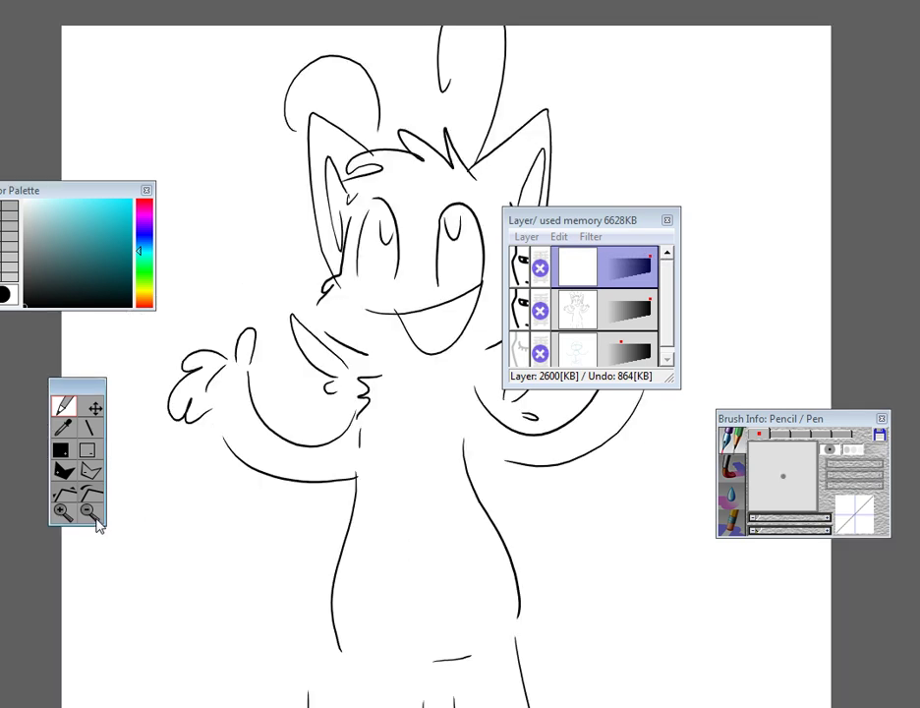
left_click_drag(565, 225, 483, 375)
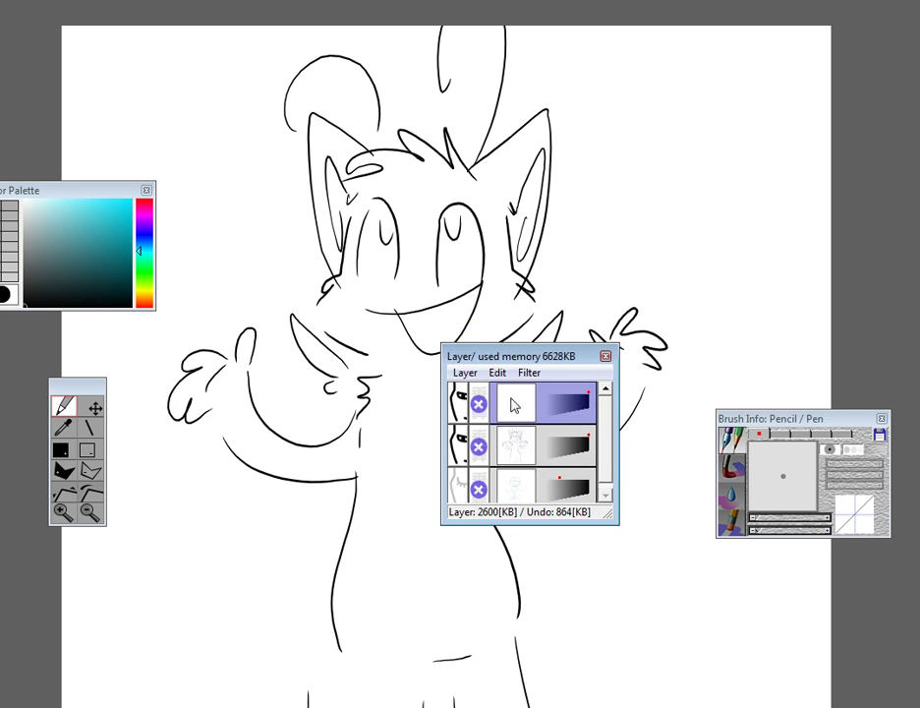
left_click_drag(501, 358, 632, 207)
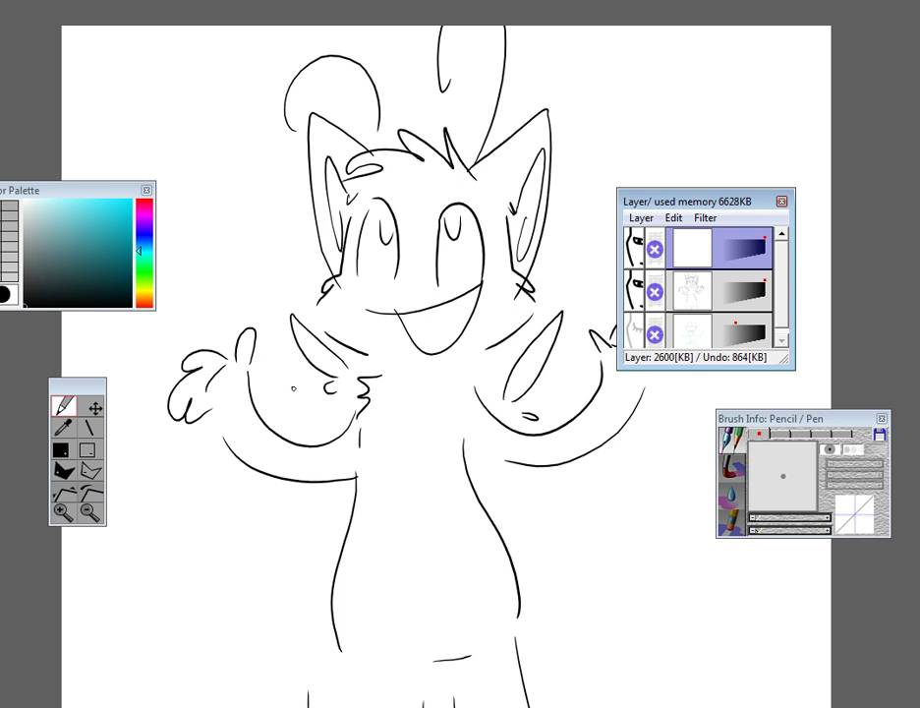
- Pick a medium teal color and set the Pencil / Pen brush size to 92 pixels
mouse_move(332, 374)
left_mouse_down()
mouse_move(304, 296)
mouse_move(297, 361)
left_mouse_up()
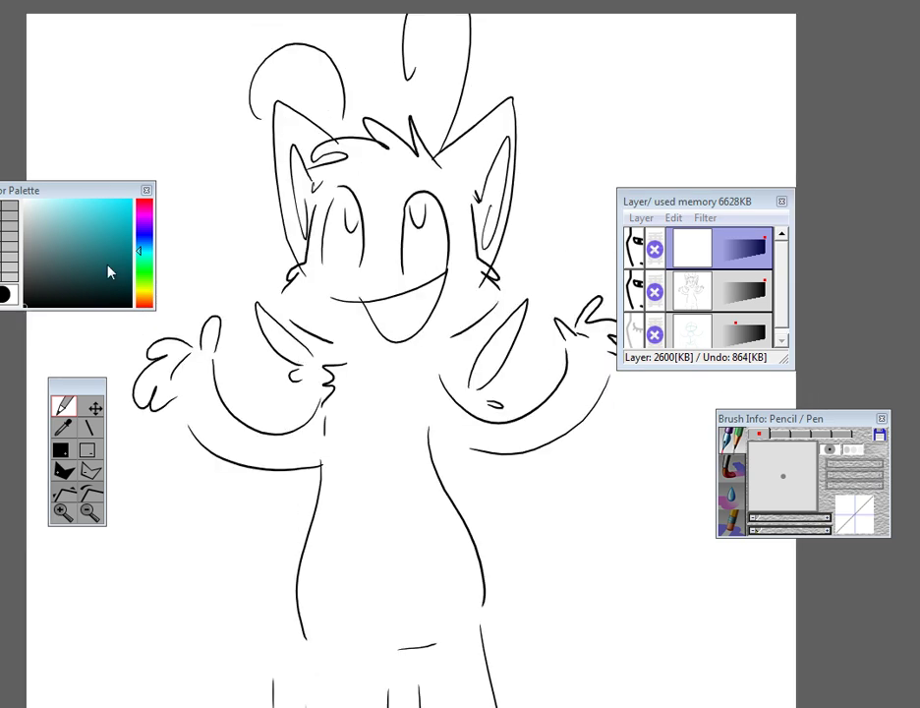
left_click(86, 248)
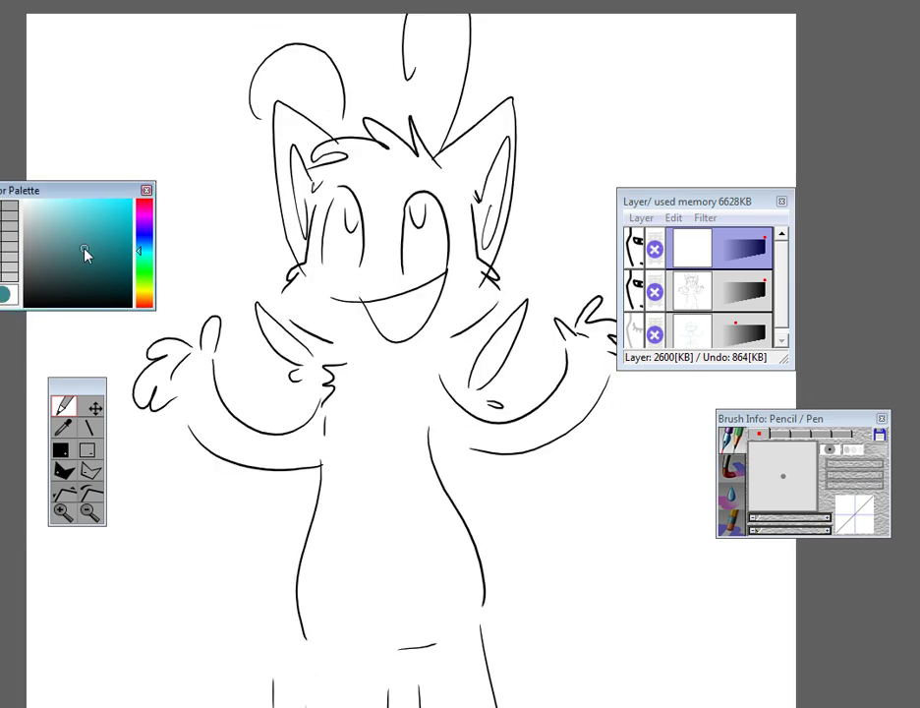
left_click(84, 238)
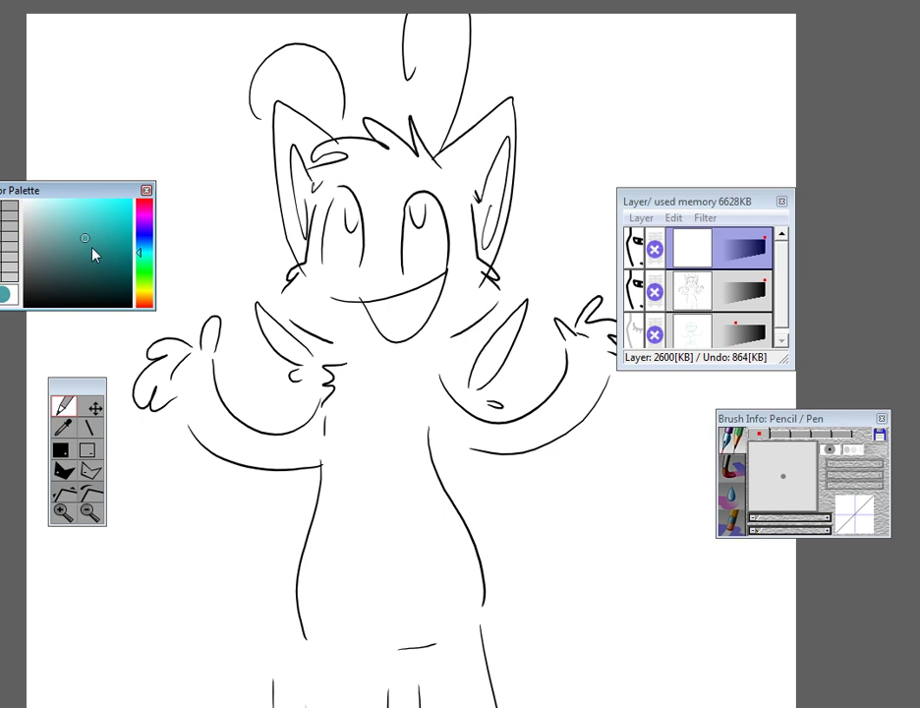
left_click_drag(752, 532, 786, 533)
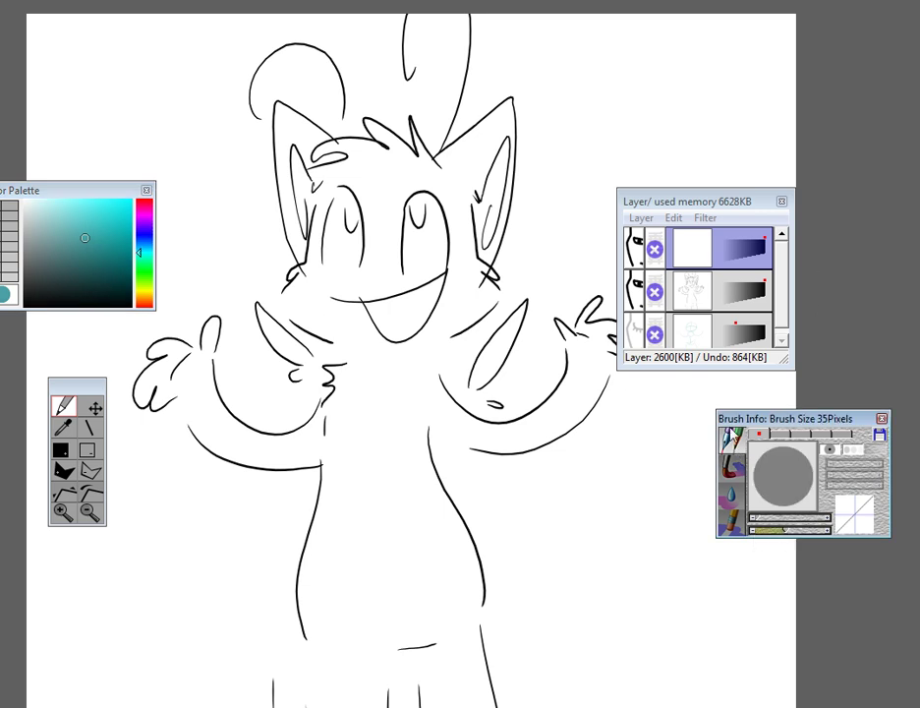
left_click_drag(745, 417, 363, 275)
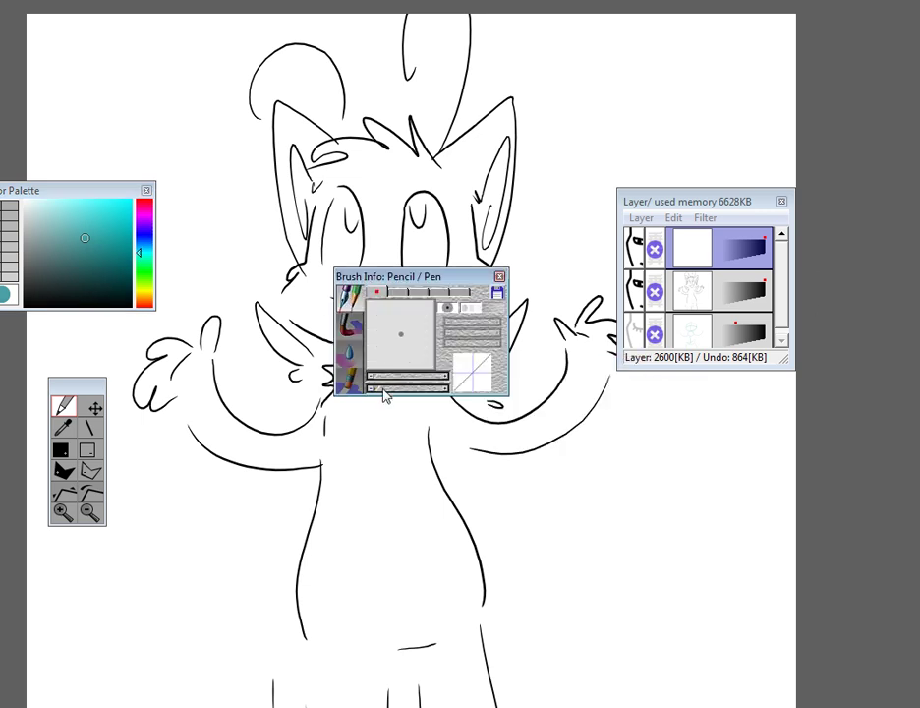
left_click_drag(385, 389, 417, 389)
left_click_drag(363, 276, 550, 314)
- Fill the head, arms, torso and legs with broad teal strokes on the new layer, going loosely past the outlines
left_click_drag(358, 179, 467, 353)
mouse_move(466, 308)
left_mouse_down()
mouse_move(423, 98)
mouse_move(275, 197)
mouse_move(334, 253)
mouse_move(386, 358)
mouse_move(296, 282)
left_mouse_up()
mouse_move(329, 351)
left_mouse_down()
mouse_move(397, 356)
mouse_move(513, 272)
mouse_move(335, 352)
left_mouse_up()
left_click_drag(479, 283, 644, 234)
mouse_move(404, 309)
left_mouse_down()
mouse_move(270, 210)
mouse_move(248, 273)
left_mouse_up()
mouse_move(431, 329)
left_mouse_down()
mouse_move(394, 530)
mouse_move(548, 612)
mouse_move(384, 619)
mouse_move(593, 629)
left_mouse_up()
mouse_move(501, 319)
left_mouse_down()
mouse_move(346, 583)
mouse_move(433, 388)
left_mouse_up()
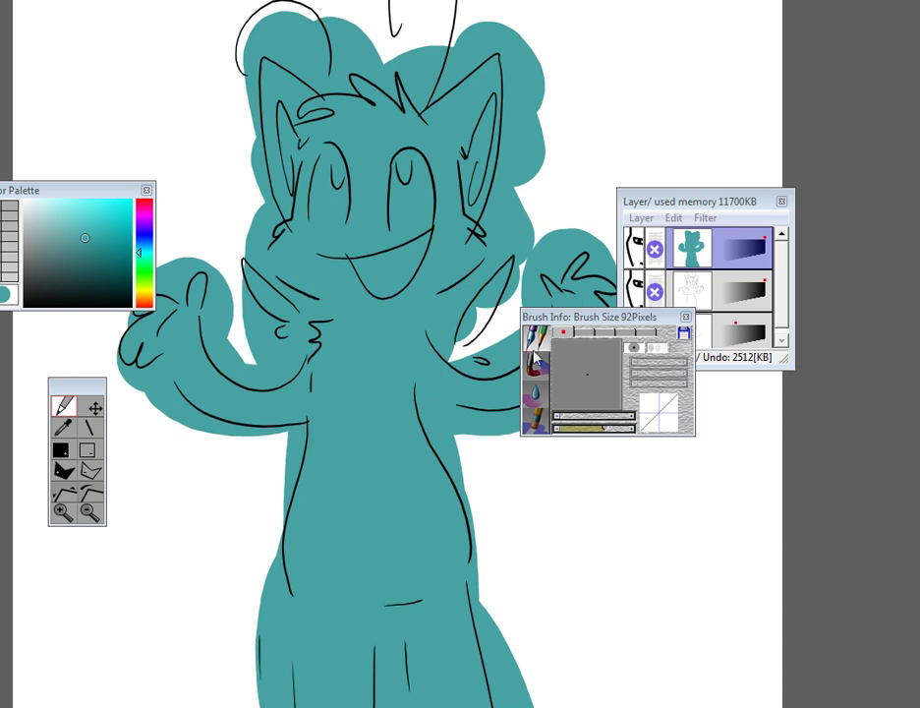
- Rearrange the Brush Info and Layer windows, switch to the Watercolor brush and set its size to 39 pixels
left_click_drag(542, 321, 373, 271)
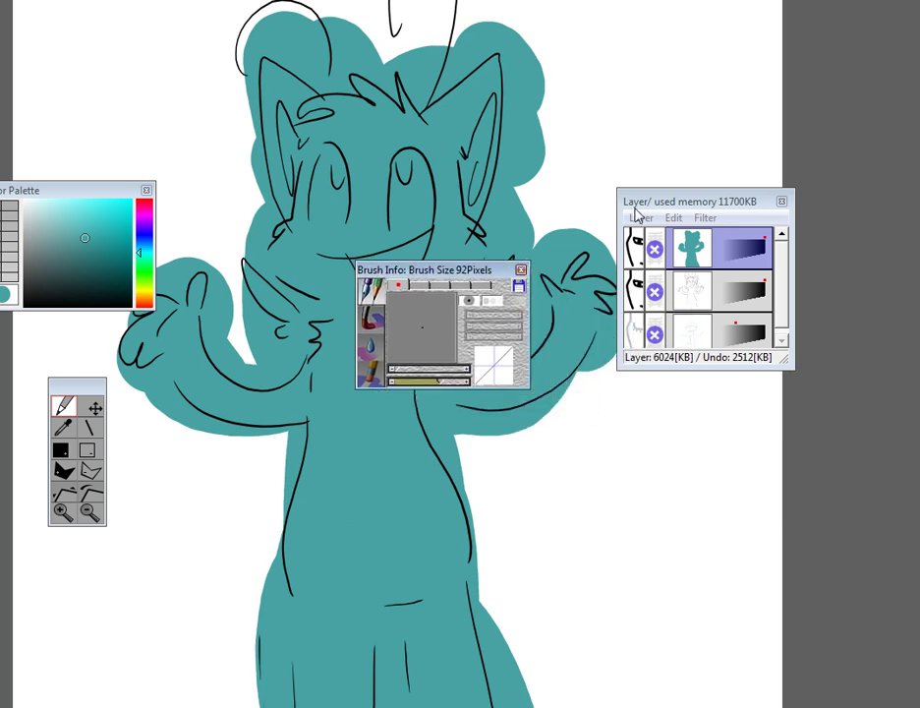
left_click_drag(637, 201, 653, 201)
left_click_drag(472, 282, 464, 260)
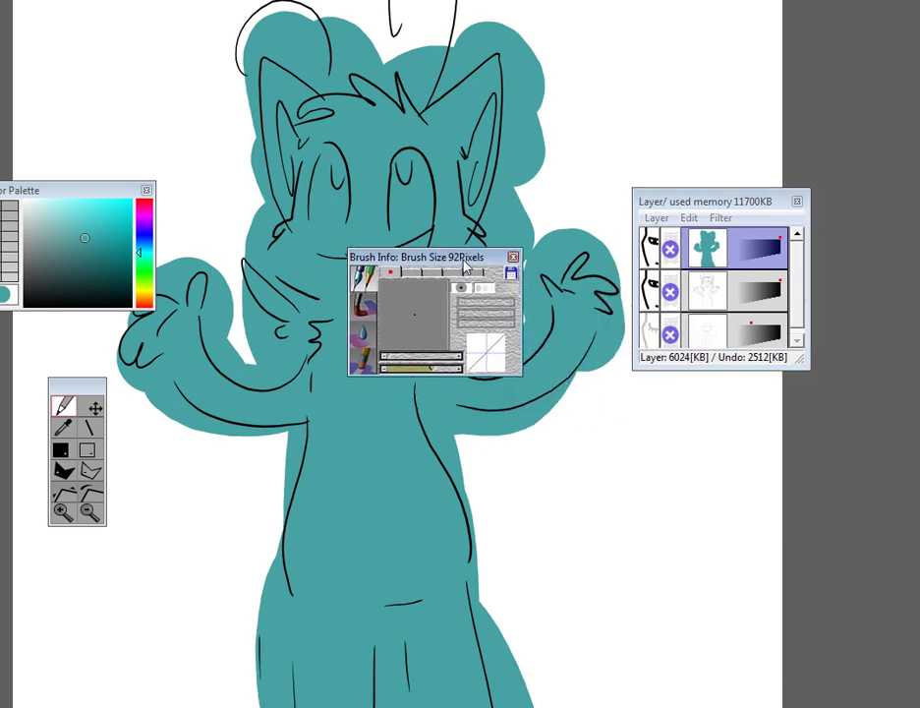
left_click(367, 308)
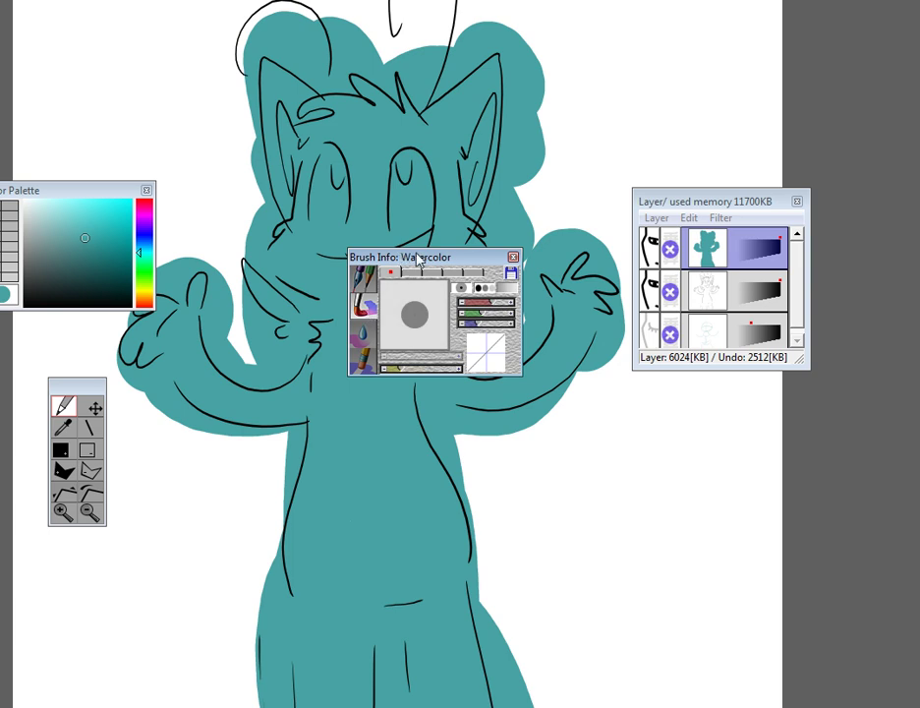
left_click_drag(401, 370, 420, 368)
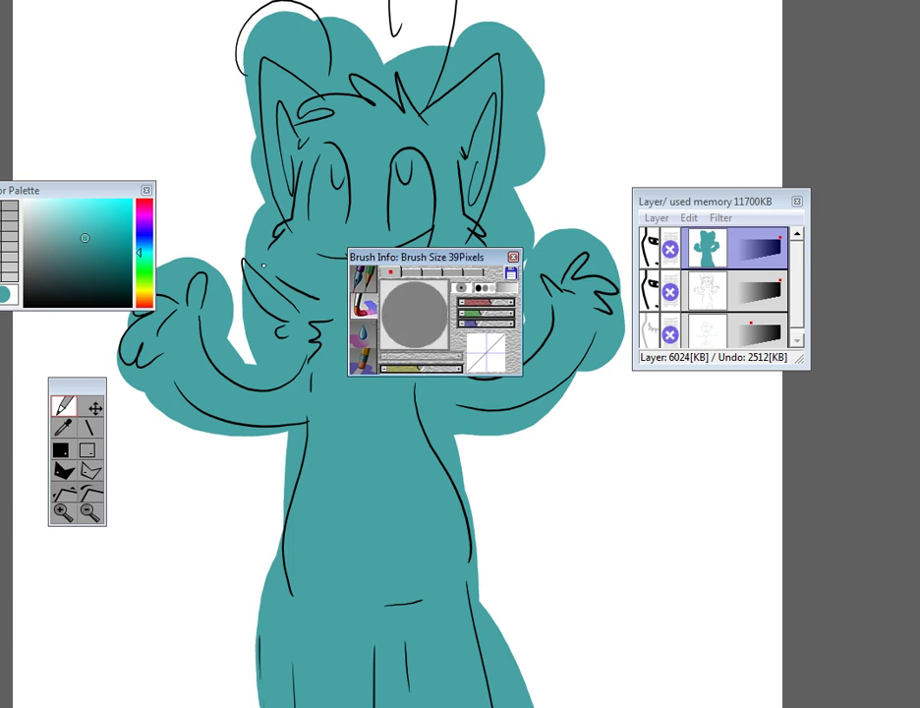
- Try a watercolor stroke down the side of the teal figure and undo it
mouse_move(263, 266)
left_mouse_down()
mouse_move(242, 342)
mouse_move(258, 535)
left_mouse_up()
key("ctrl+z")
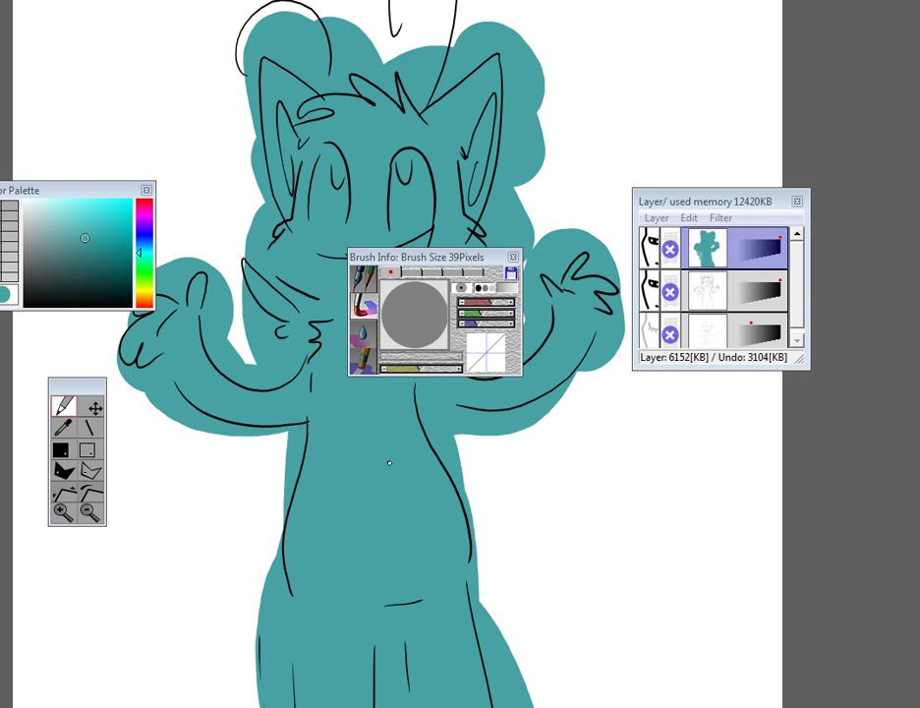
left_click_drag(429, 456, 340, 485)
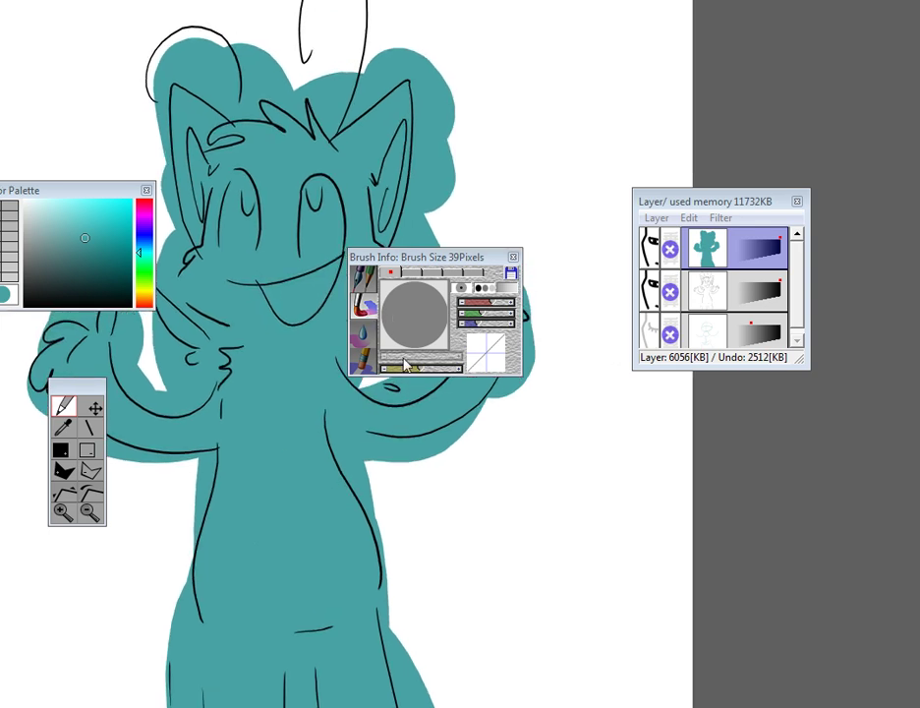
- Set the Watercolor brush size to 44 pixels and paint soft teal strokes around the shoulder and underarm of the figure's right-hand arm
mouse_move(418, 369)
left_mouse_down()
mouse_move(406, 381)
mouse_move(422, 377)
left_mouse_up()
mouse_move(349, 410)
left_mouse_down()
mouse_move(349, 393)
mouse_move(347, 435)
left_mouse_up()
left_click_drag(418, 372, 427, 373)
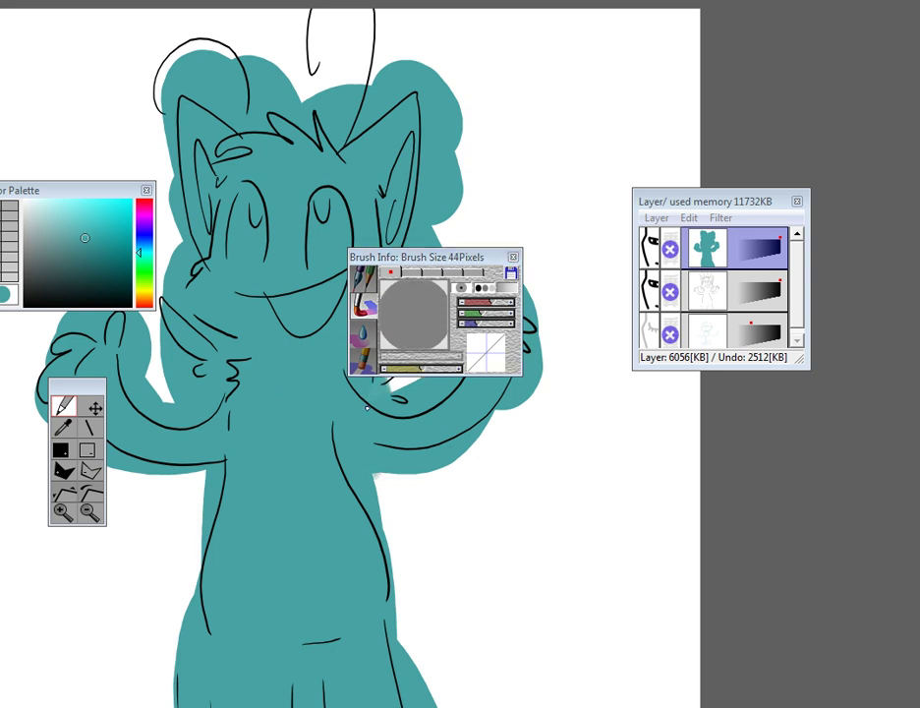
left_click_drag(345, 366, 350, 366)
mouse_move(437, 471)
left_mouse_down()
mouse_move(373, 485)
mouse_move(388, 459)
left_mouse_up()
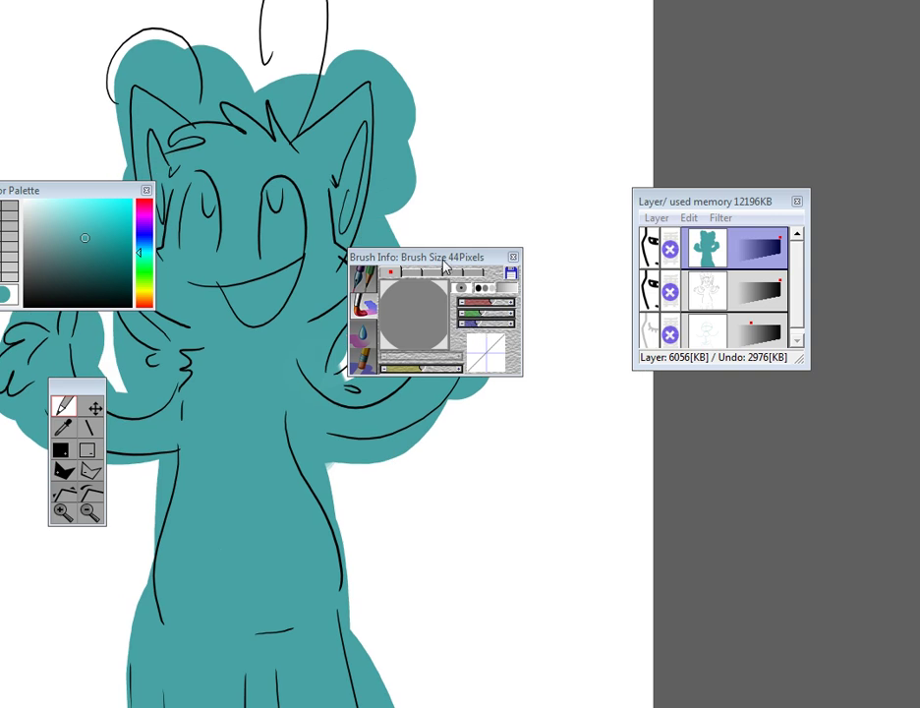
- Try a watercolor scribble beside the figure with size pressure disabled and undo it
mouse_move(444, 265)
left_mouse_down()
mouse_move(381, 264)
mouse_move(420, 302)
left_mouse_up()
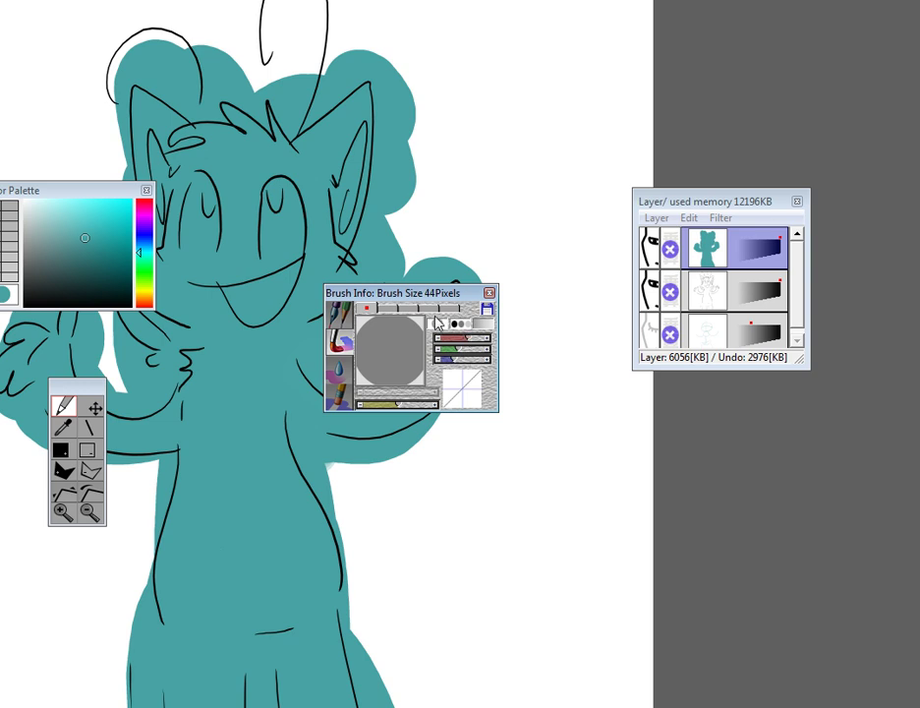
left_click(439, 328)
mouse_move(509, 468)
left_mouse_down()
mouse_move(530, 541)
mouse_move(471, 569)
mouse_move(441, 470)
mouse_move(425, 511)
left_mouse_up()
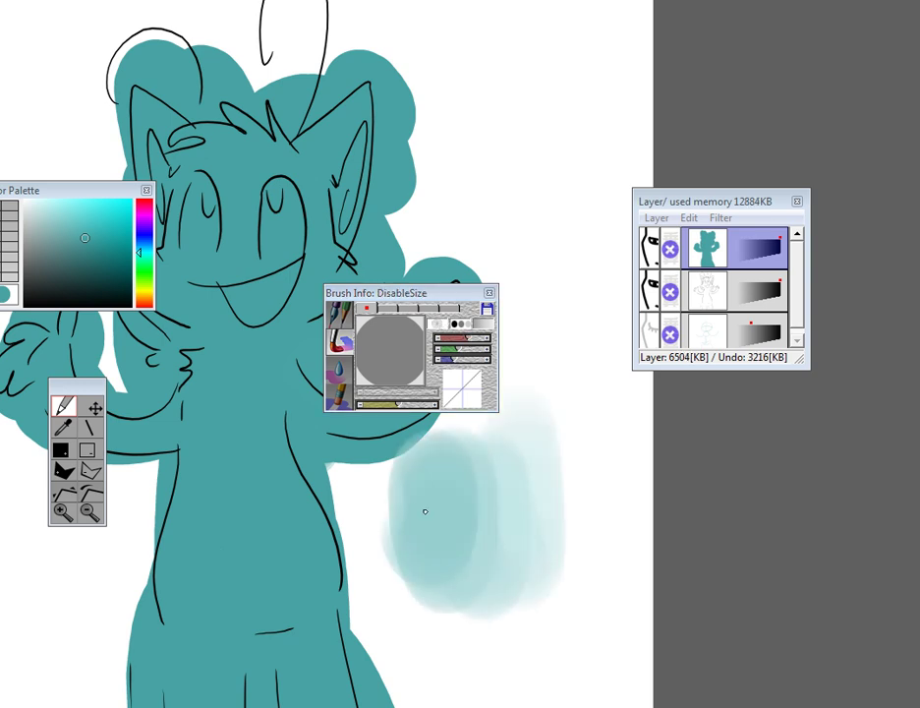
key("ctrl+z")
- Try a watercolor scribble with transparency pressure disabled, undo it, and re-enable both size and transparency pressure
left_click(456, 324)
left_click_drag(554, 384, 490, 478)
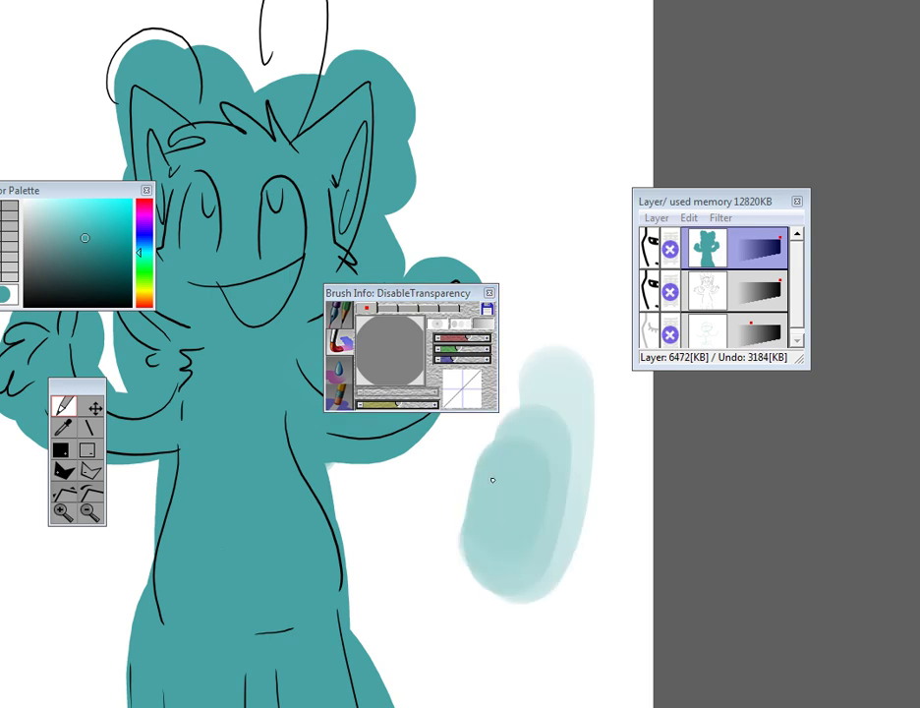
key("ctrl+z")
left_click(440, 326)
left_click(458, 327)
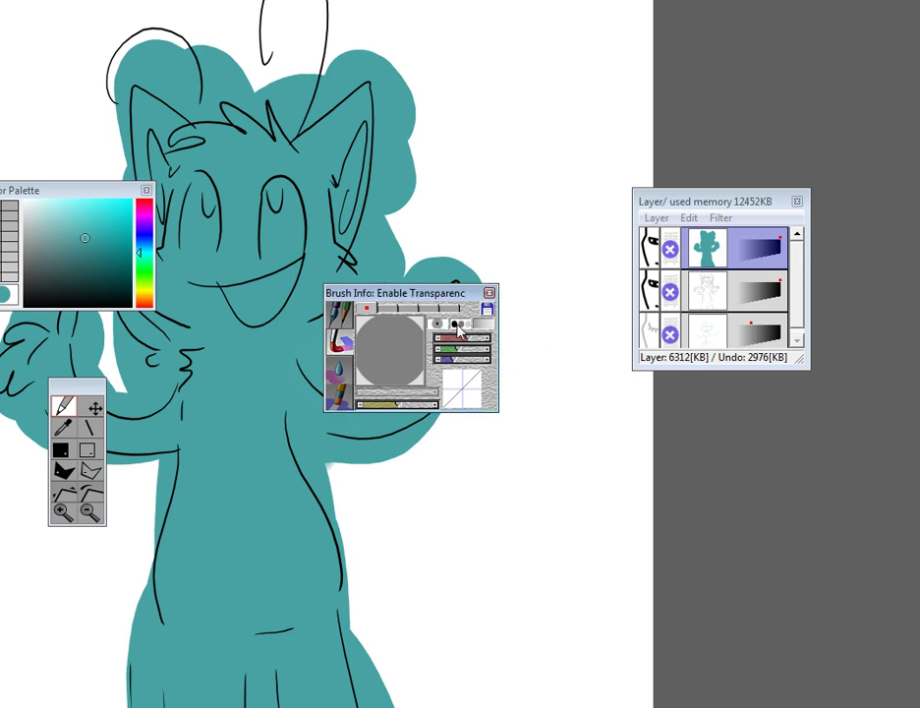
- Paint two watercolor test strokes beside the figure, comparing transparency pressure off and on, and undo both
left_click(454, 323)
left_click_drag(578, 285, 543, 575)
left_click_drag(533, 312, 482, 590)
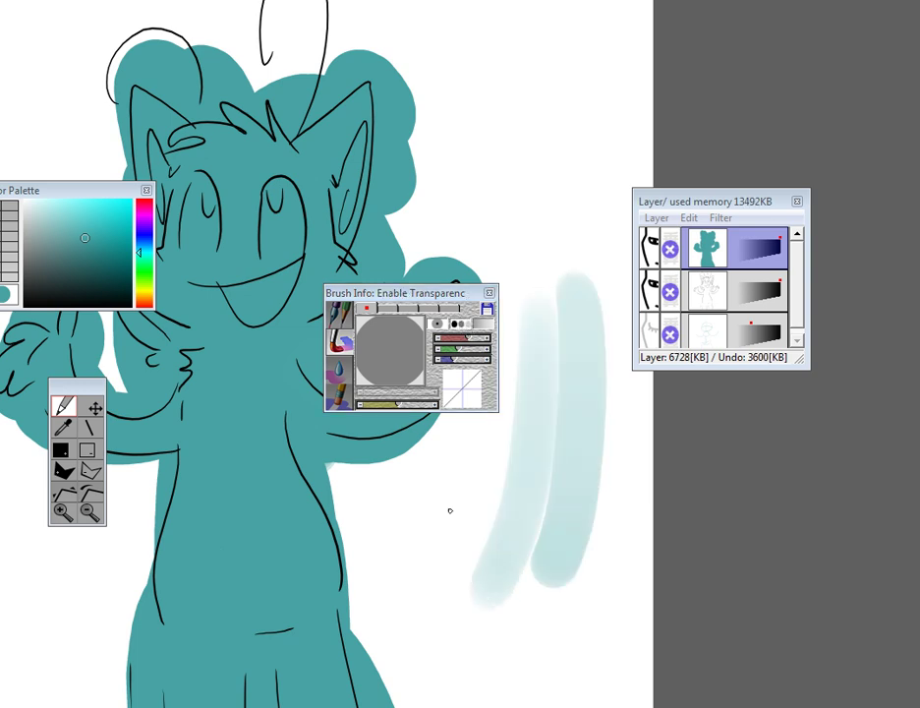
key("ctrl+z")
key("ctrl+z")
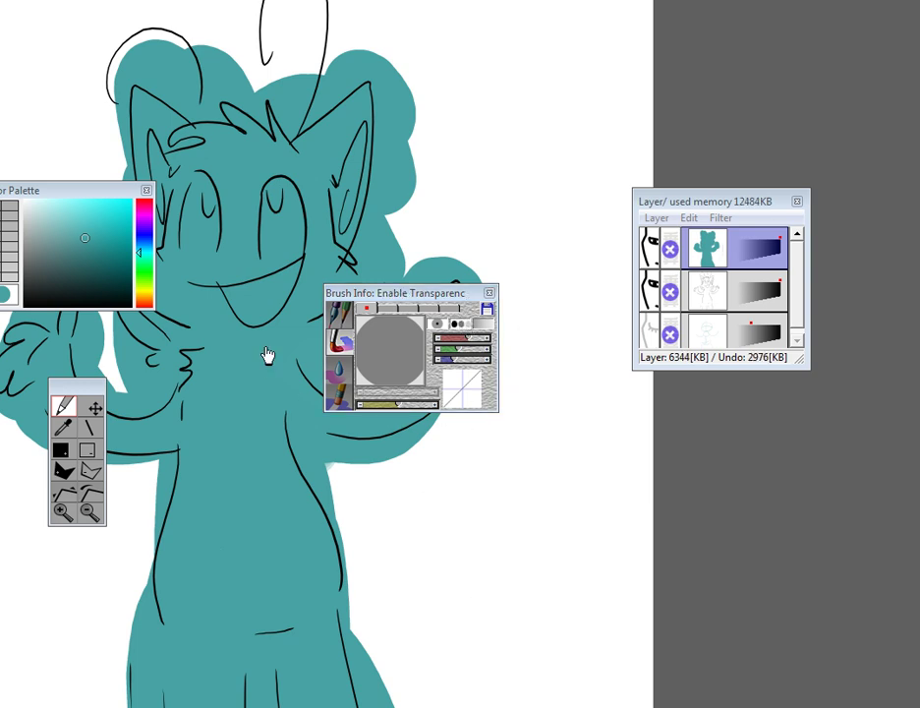
- Pick a dark muted purple as the shading color and move the Brush Info and Color Palette windows off the figure
mouse_move(302, 360)
left_mouse_down()
mouse_move(348, 285)
mouse_move(585, 415)
left_mouse_up()
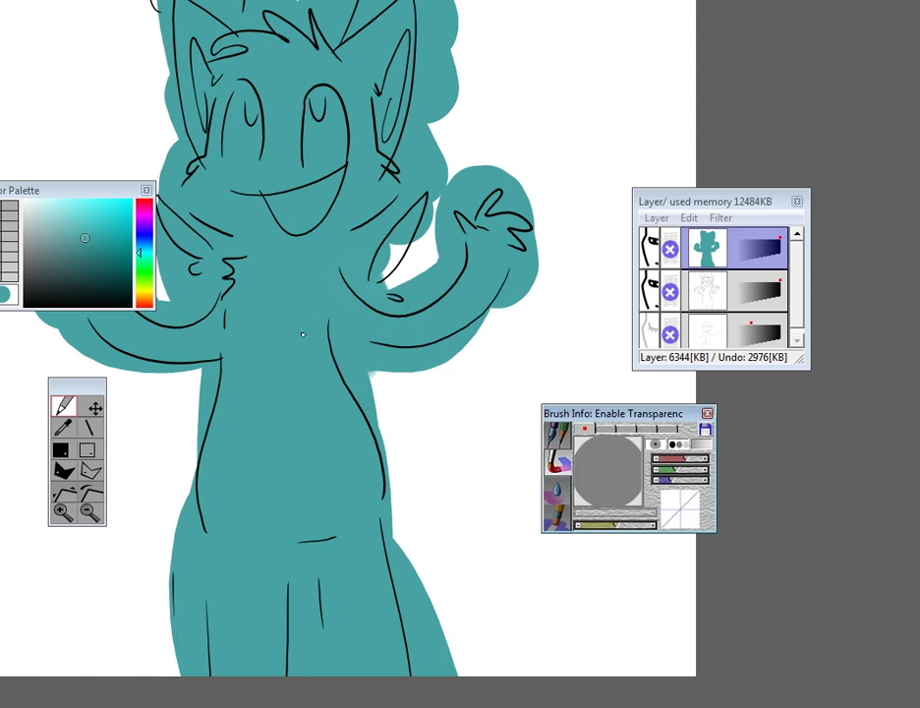
left_click_drag(306, 341, 377, 369)
left_click_drag(128, 196, 378, 282)
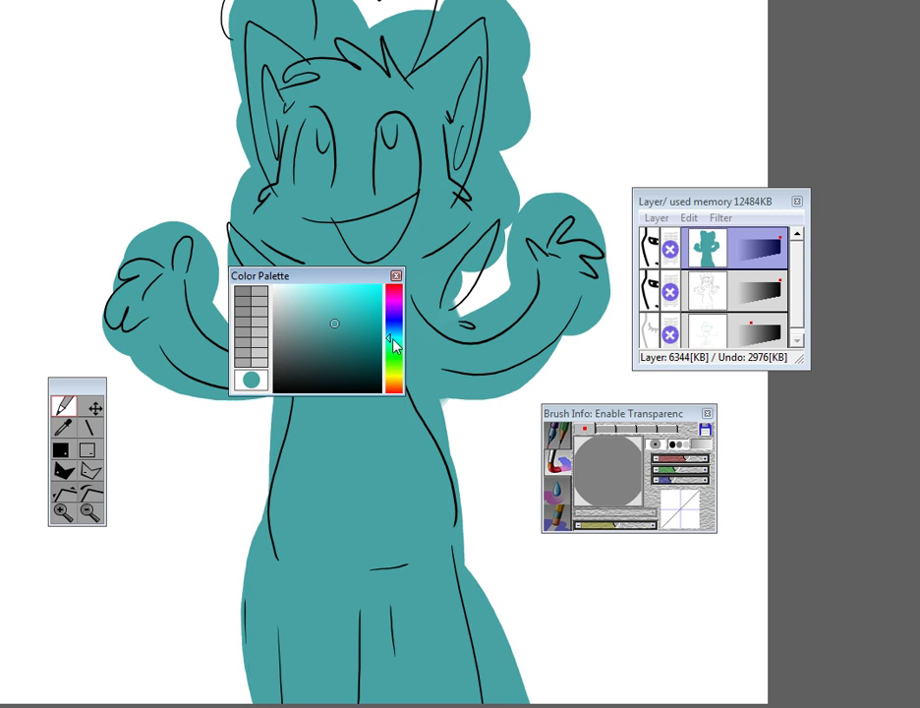
mouse_move(388, 340)
left_mouse_down()
mouse_move(390, 355)
mouse_move(387, 304)
left_mouse_up()
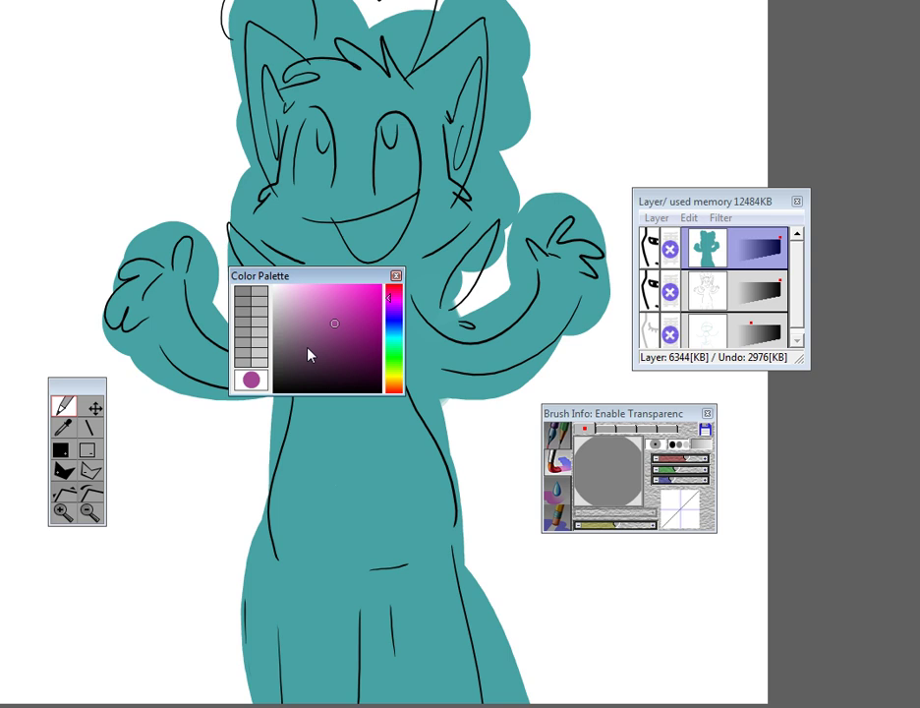
mouse_move(308, 355)
left_mouse_down()
mouse_move(301, 365)
mouse_move(301, 342)
left_mouse_up()
left_click_drag(297, 282, 15, 145)
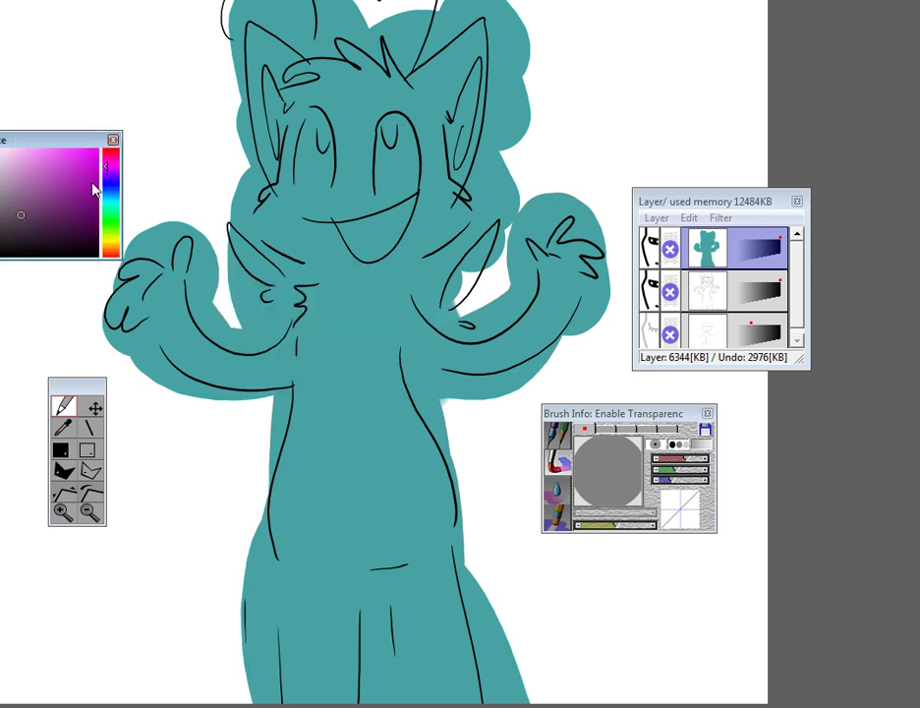
- Set the Watercolor brush size to 29 pixels and paint purple shading down the torso's right edge, across the lower belly and down the right leg
left_click(558, 463)
left_click_drag(590, 526, 608, 474)
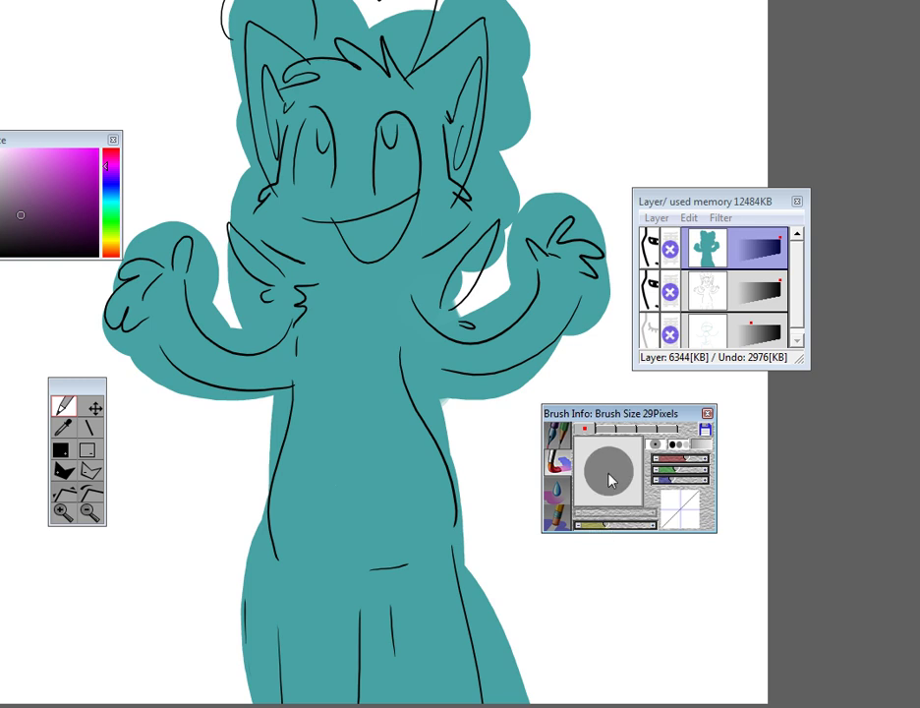
left_click_drag(381, 344, 408, 578)
left_click_drag(433, 462, 347, 553)
left_click_drag(438, 521, 452, 660)
left_click_drag(422, 553, 325, 543)
left_click_drag(415, 464, 437, 493)
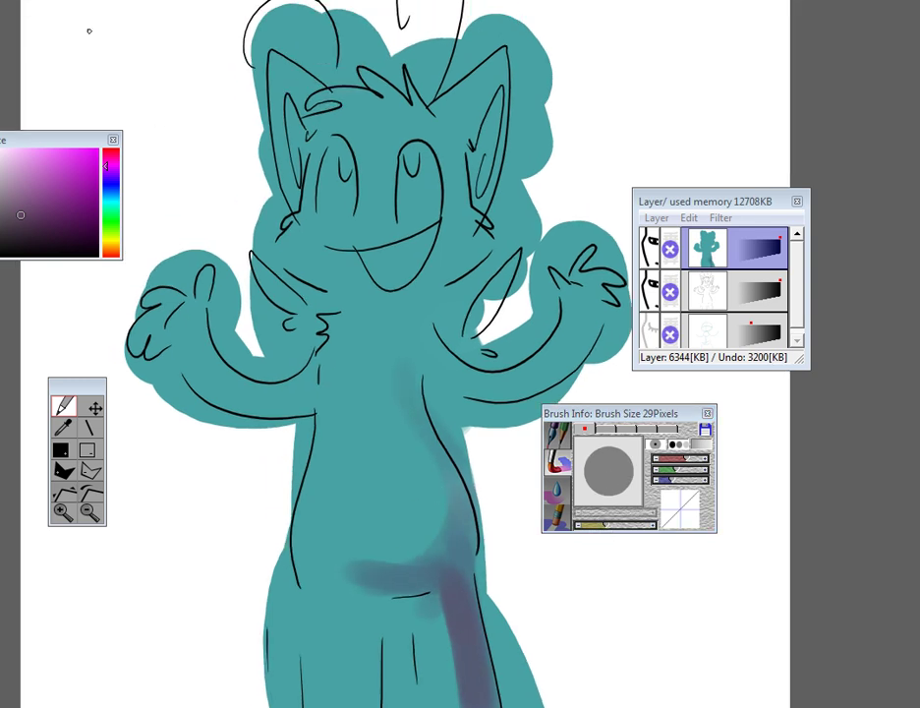
- Paint a few purple marks in the blank upper-left canvas and shade the right ear, face edge, neck, chest and right arm
left_click_drag(88, 30, 187, 116)
left_click_drag(358, 414, 364, 341)
mouse_move(418, 521)
left_mouse_down()
mouse_move(347, 525)
mouse_move(371, 535)
mouse_move(467, 511)
mouse_move(428, 303)
mouse_move(429, 442)
mouse_move(428, 340)
mouse_move(432, 424)
left_mouse_up()
mouse_move(431, 399)
left_mouse_down()
mouse_move(289, 373)
mouse_move(375, 409)
mouse_move(298, 355)
mouse_move(371, 405)
mouse_move(441, 398)
left_mouse_up()
mouse_move(278, 356)
left_mouse_down()
mouse_move(279, 338)
mouse_move(350, 501)
left_mouse_up()
left_click_drag(275, 407, 347, 566)
left_click_drag(405, 448, 321, 472)
mouse_move(397, 466)
left_mouse_down()
mouse_move(303, 477)
mouse_move(345, 522)
mouse_move(326, 520)
left_mouse_up()
mouse_move(391, 432)
left_mouse_down()
mouse_move(417, 404)
mouse_move(392, 436)
mouse_move(390, 409)
mouse_move(419, 318)
mouse_move(390, 365)
left_mouse_up()
left_click_drag(225, 368, 210, 241)
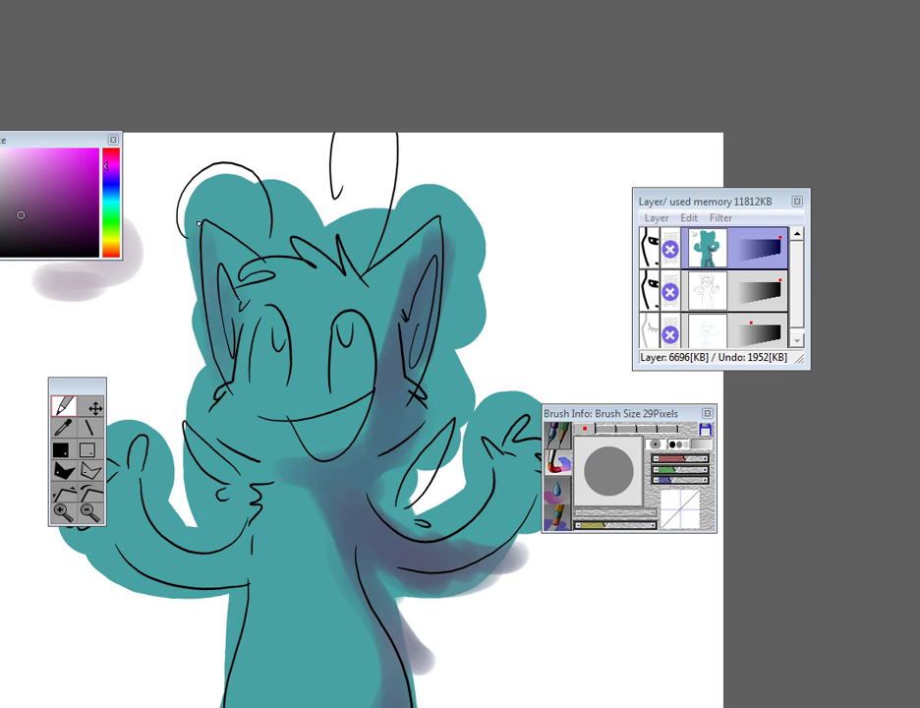
- Add purple watercolor shading to the left ear, nose, left arm, lower belly and both inner legs
left_click_drag(313, 383, 308, 364)
left_click_drag(199, 619, 285, 423)
mouse_move(319, 373)
left_mouse_down()
mouse_move(326, 393)
mouse_move(229, 343)
mouse_move(235, 340)
left_mouse_up()
left_click_drag(368, 511, 343, 402)
left_click_drag(354, 455, 352, 582)
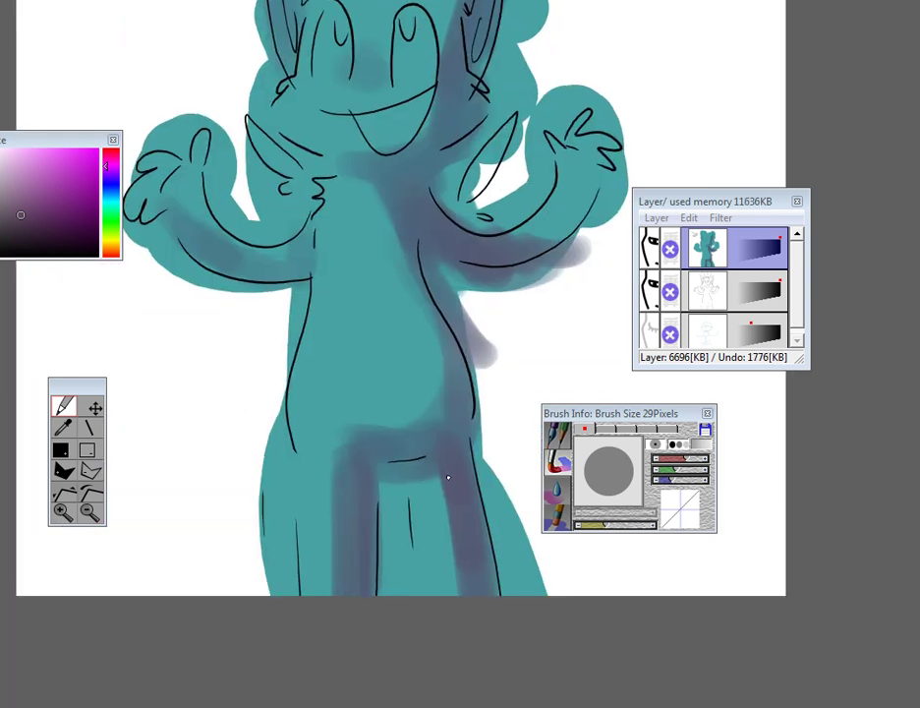
mouse_move(448, 477)
left_mouse_down()
mouse_move(433, 465)
mouse_move(446, 479)
mouse_move(435, 449)
left_mouse_up()
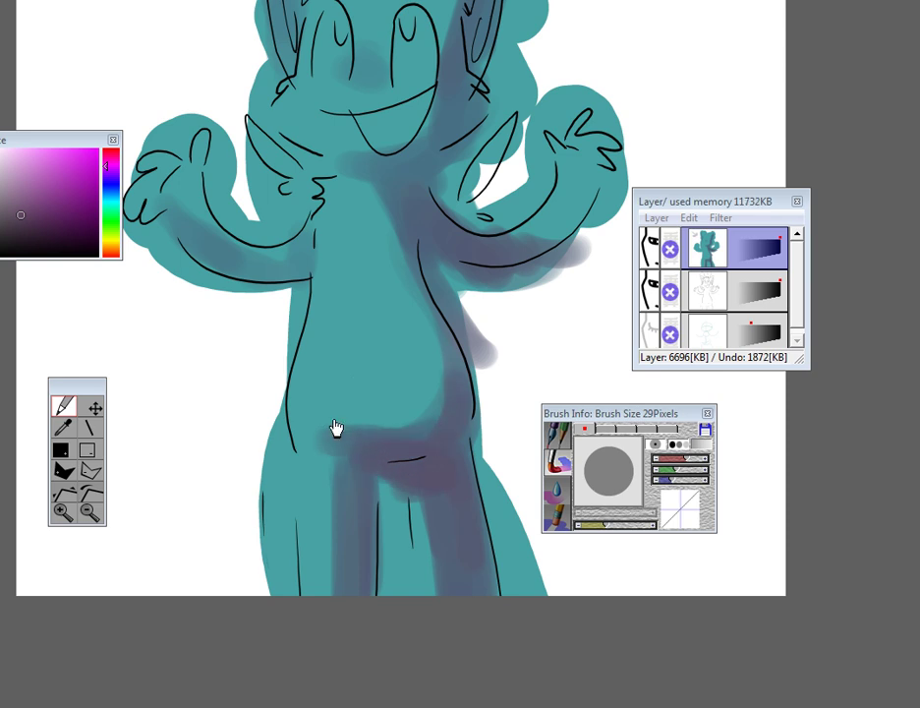
left_click_drag(336, 427, 353, 586)
mouse_move(401, 401)
left_mouse_down()
mouse_move(451, 598)
mouse_move(334, 625)
left_mouse_up()
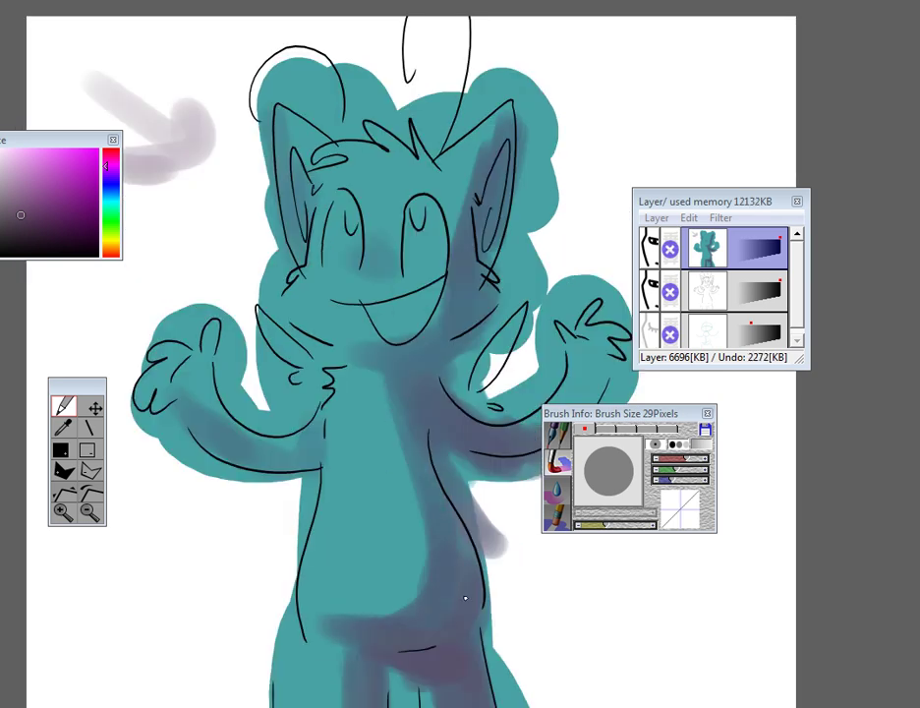
- Deepen the purple shading along the torso's right side and on both arms
left_click_drag(461, 594, 412, 364)
mouse_move(427, 430)
left_mouse_down()
mouse_move(352, 429)
mouse_move(387, 470)
mouse_move(499, 448)
mouse_move(499, 431)
left_mouse_up()
left_click_drag(323, 420, 408, 391)
mouse_move(312, 437)
left_mouse_down()
mouse_move(243, 425)
mouse_move(319, 425)
mouse_move(335, 389)
mouse_move(314, 359)
left_mouse_up()
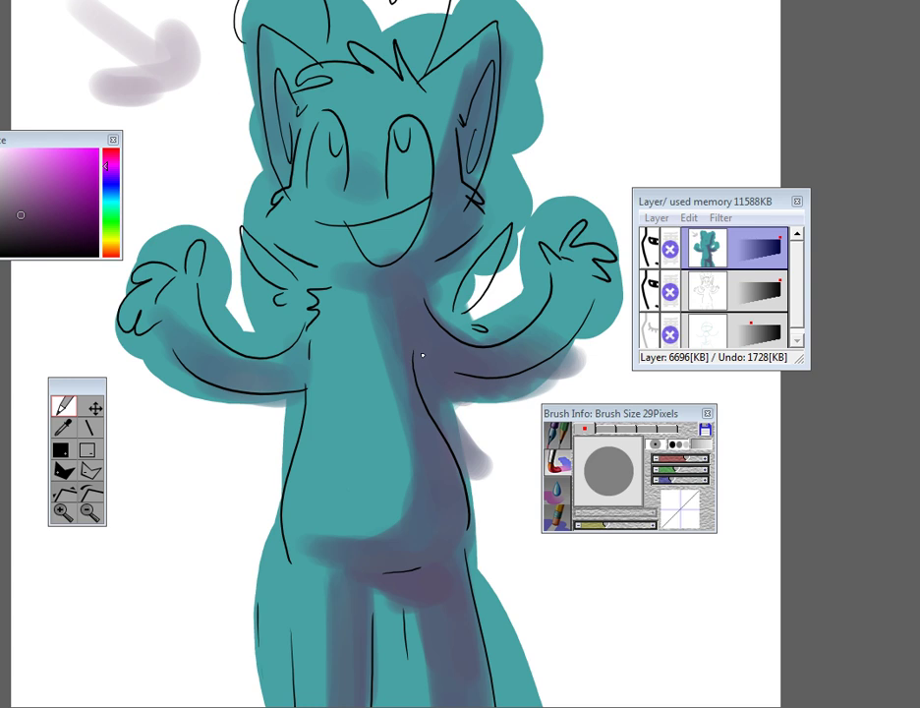
mouse_move(343, 284)
left_mouse_down()
mouse_move(357, 376)
mouse_move(309, 258)
mouse_move(319, 302)
left_mouse_up()
mouse_move(343, 434)
left_mouse_down()
mouse_move(354, 407)
mouse_move(326, 439)
left_mouse_up()
- Switch to the Pencil / Pen brush, enlarge its size, and try a stroke over the shaded shoulder before undoing it
left_click(71, 510)
left_click(71, 510)
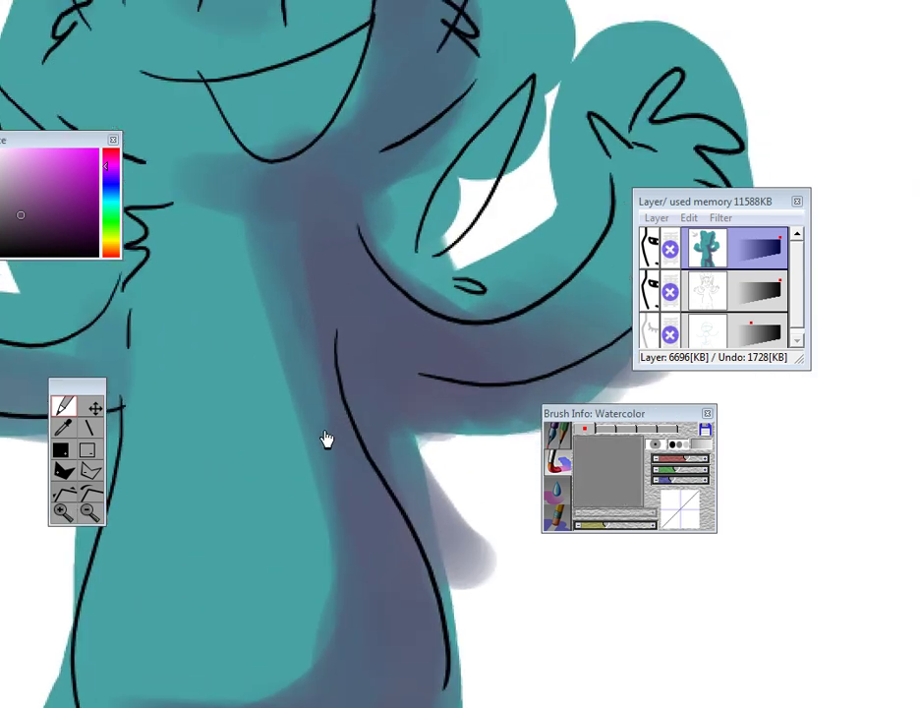
left_click(560, 440)
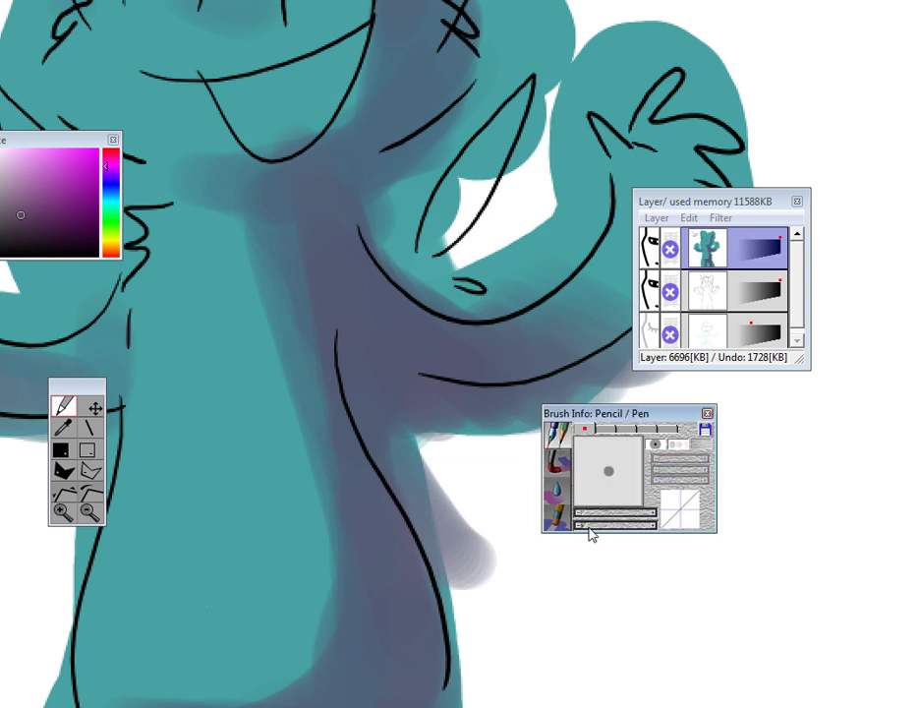
left_click(589, 526)
left_click(604, 430)
left_click_drag(589, 525, 594, 525)
left_click_drag(399, 356, 374, 364)
key("ctrl+z")
- Disable transparency pressure for the Pencil / Pen brush and move the Brush Info window below the Layer window
mouse_move(433, 329)
left_mouse_down()
mouse_move(365, 468)
mouse_move(501, 554)
left_mouse_up()
left_click_drag(490, 479, 314, 269)
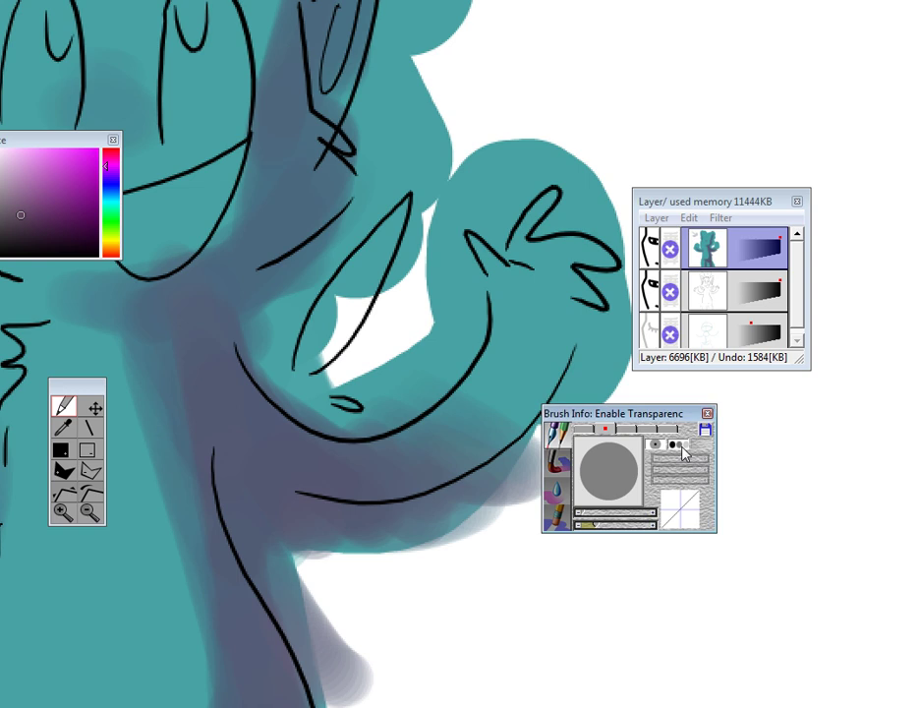
left_click(681, 448)
left_click_drag(611, 410, 447, 333)
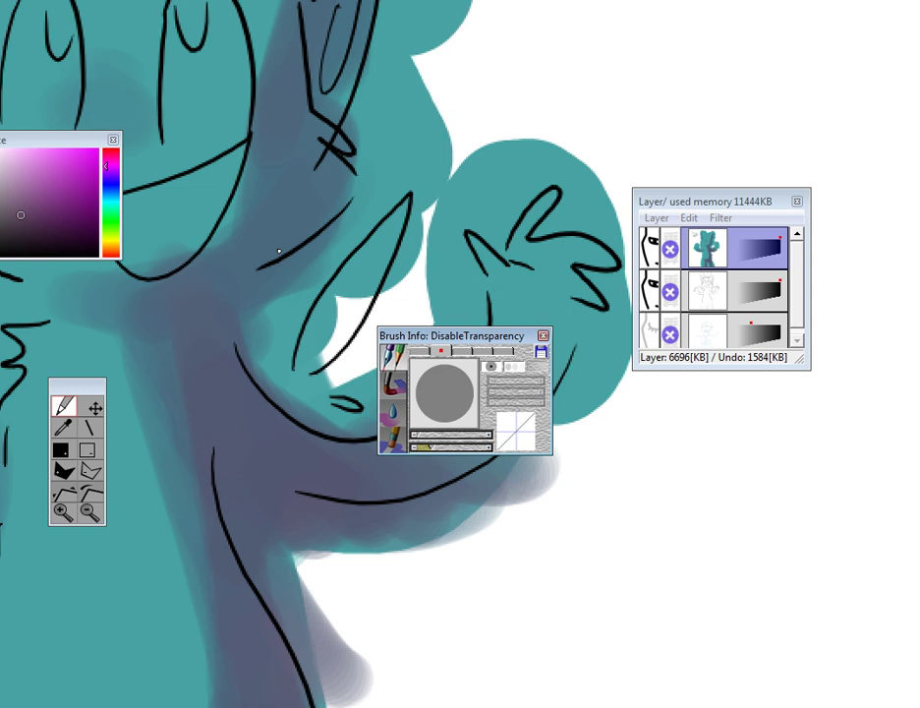
mouse_move(479, 337)
left_mouse_down()
mouse_move(661, 415)
mouse_move(725, 426)
left_mouse_up()
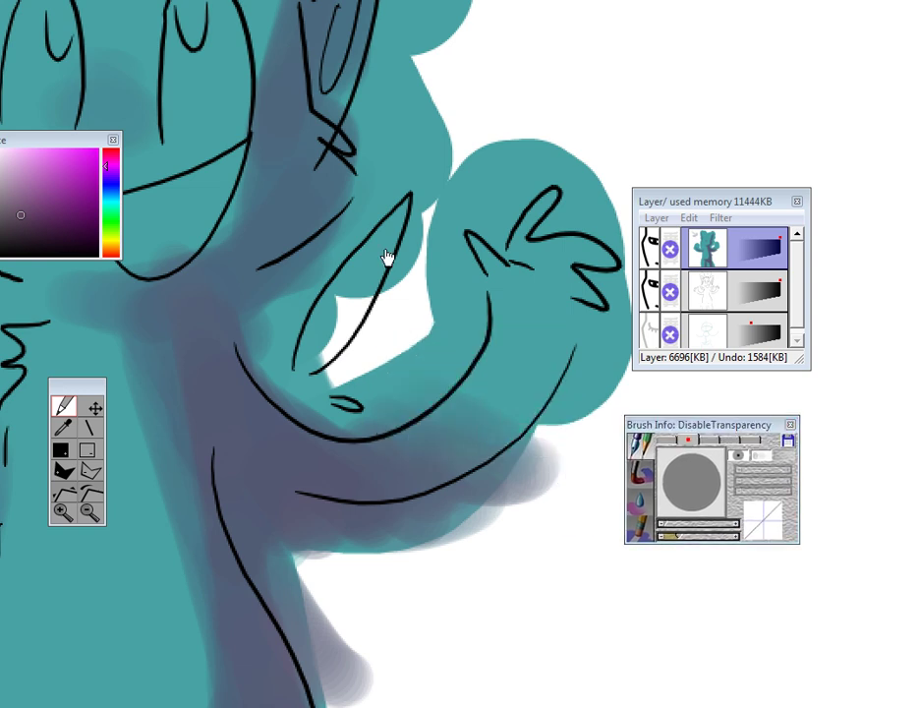
- Sample a blue-teal shade from the shading on the figure's left arm
left_click_drag(315, 246, 383, 344)
mouse_move(251, 417)
left_mouse_down()
mouse_move(394, 321)
mouse_move(480, 228)
left_mouse_up()
mouse_move(298, 275)
left_mouse_down()
mouse_move(419, 314)
mouse_move(532, 382)
left_mouse_up()
left_click(316, 350, "alt")
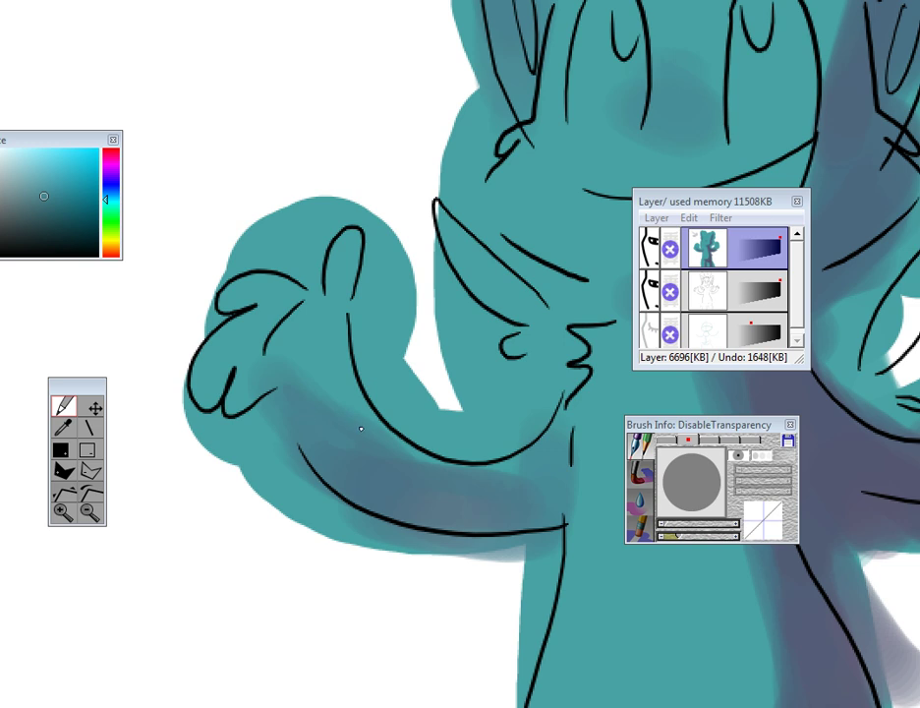
left_click_drag(361, 428, 285, 347)
left_click_drag(430, 466, 383, 437)
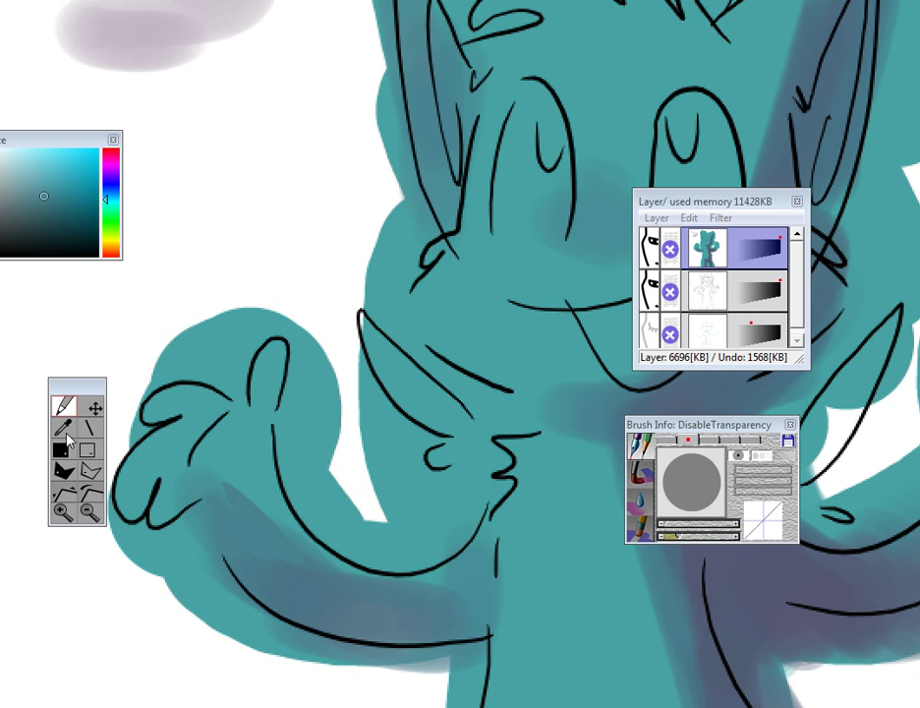
left_click_drag(535, 407, 408, 431)
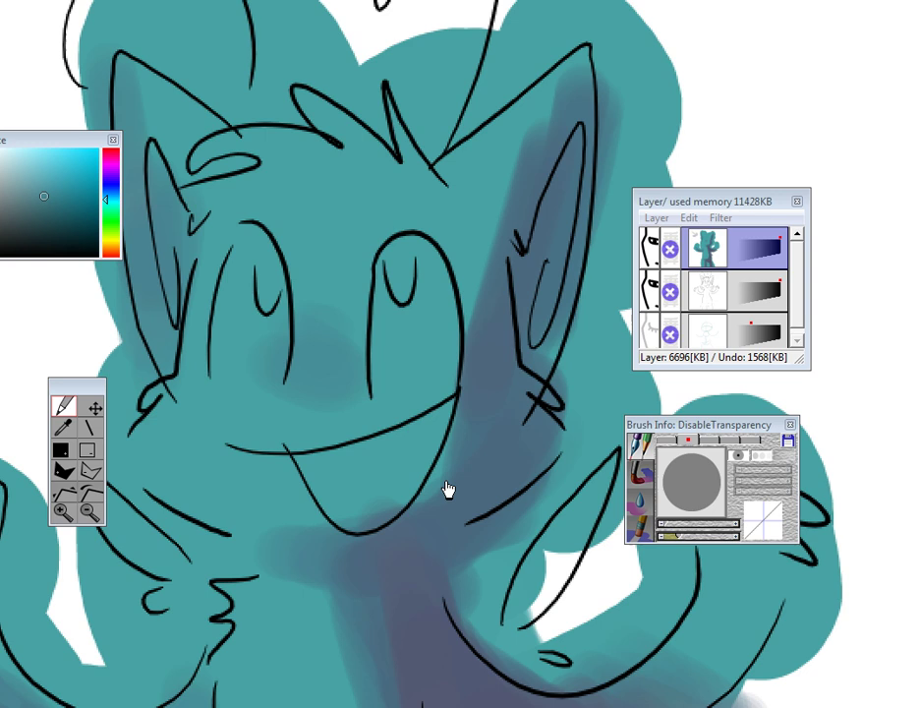
scroll(447, 488, "up", 4)
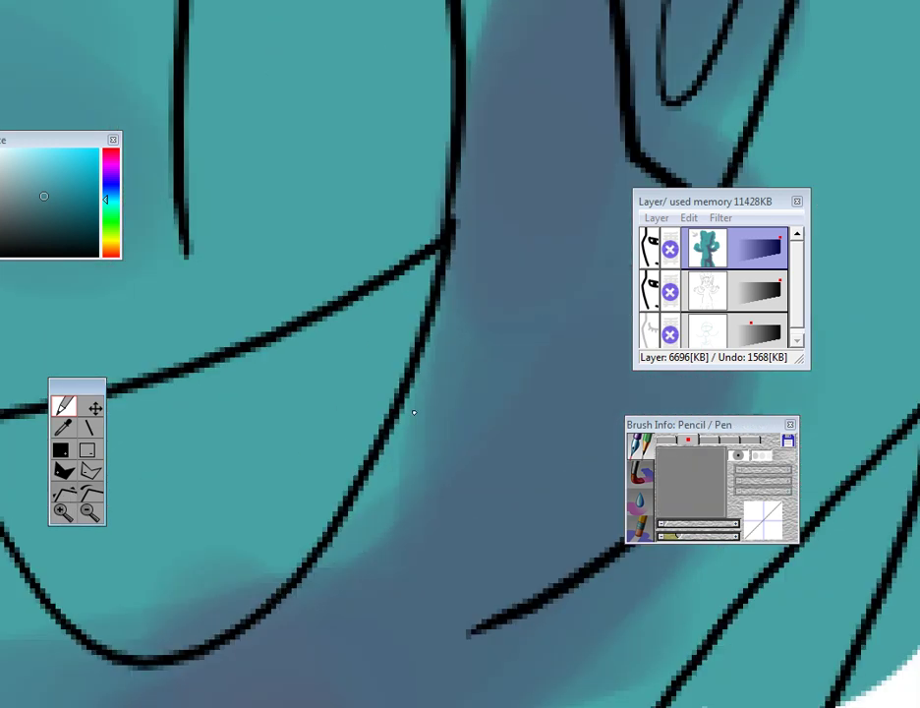
left_click_drag(414, 412, 393, 437)
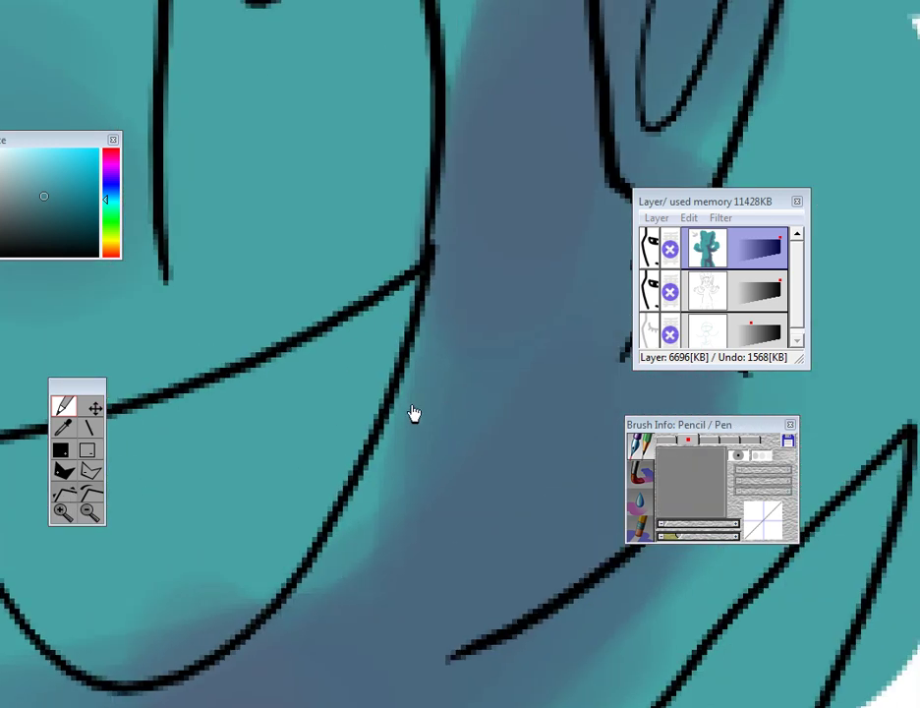
left_click_drag(432, 397, 349, 396)
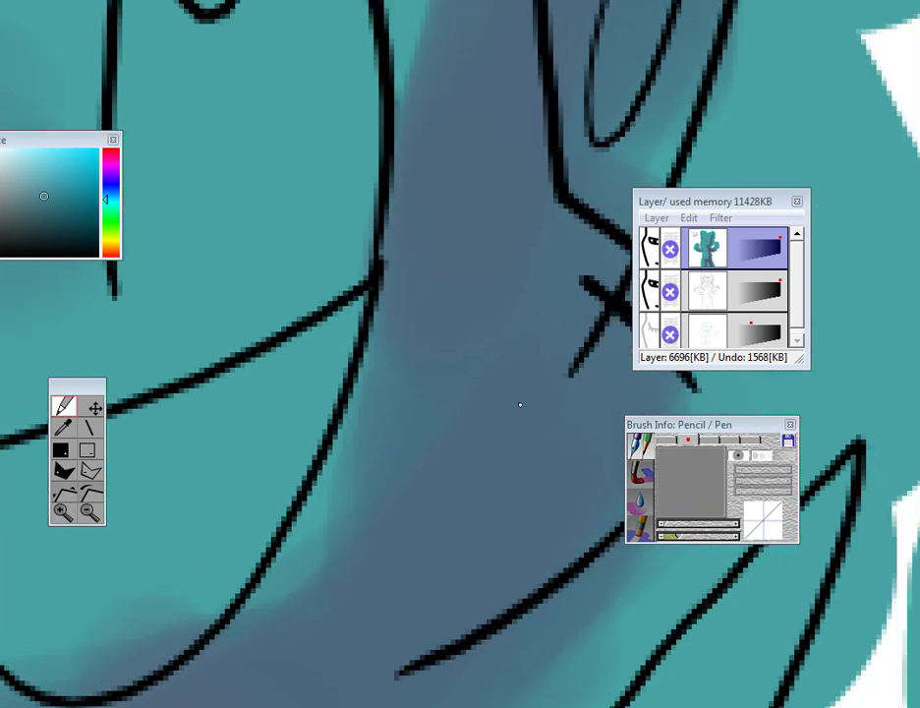
left_click_drag(205, 475, 229, 367)
- Sample the gray-blue shading color under the chin with the eyedropper and return to the brush tool
left_click(89, 511)
left_click(91, 512)
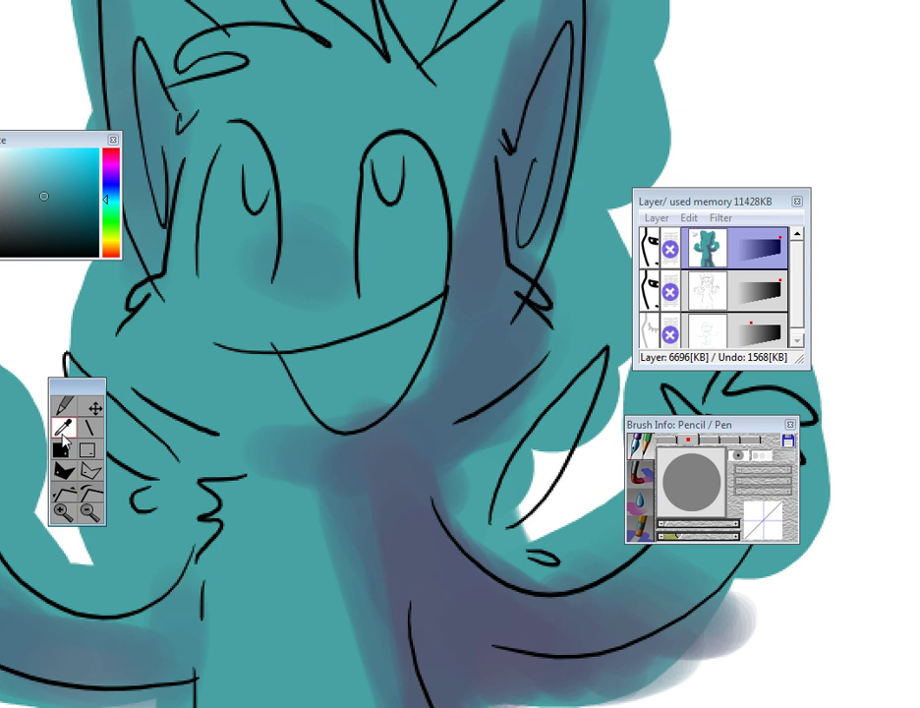
left_click(265, 441)
left_click(62, 406)
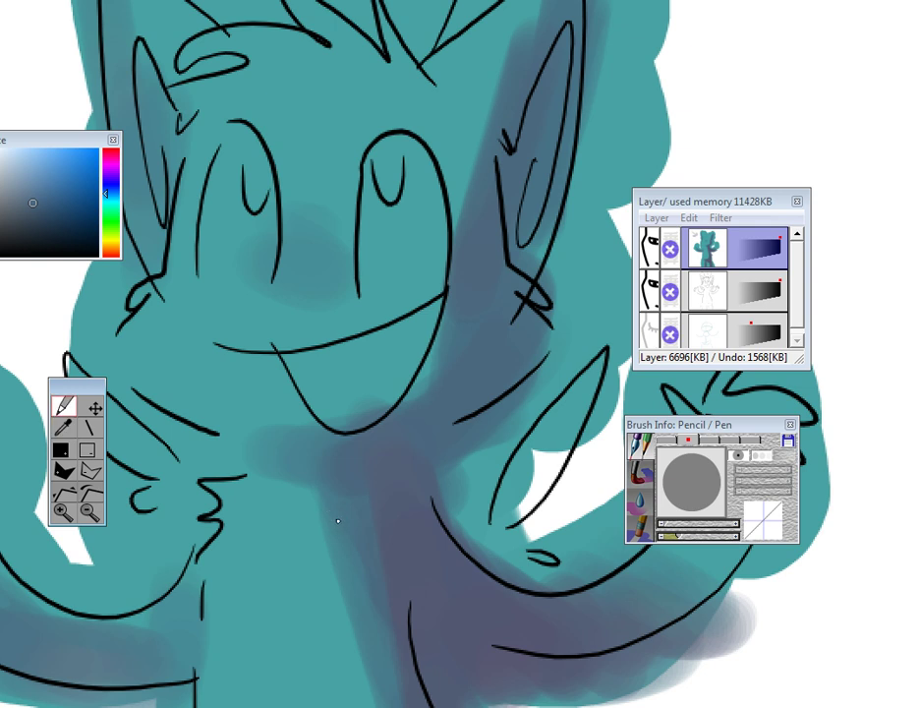
mouse_move(334, 548)
left_mouse_down()
mouse_move(326, 480)
mouse_move(353, 399)
left_mouse_up()
left_click(90, 513)
left_click(87, 517)
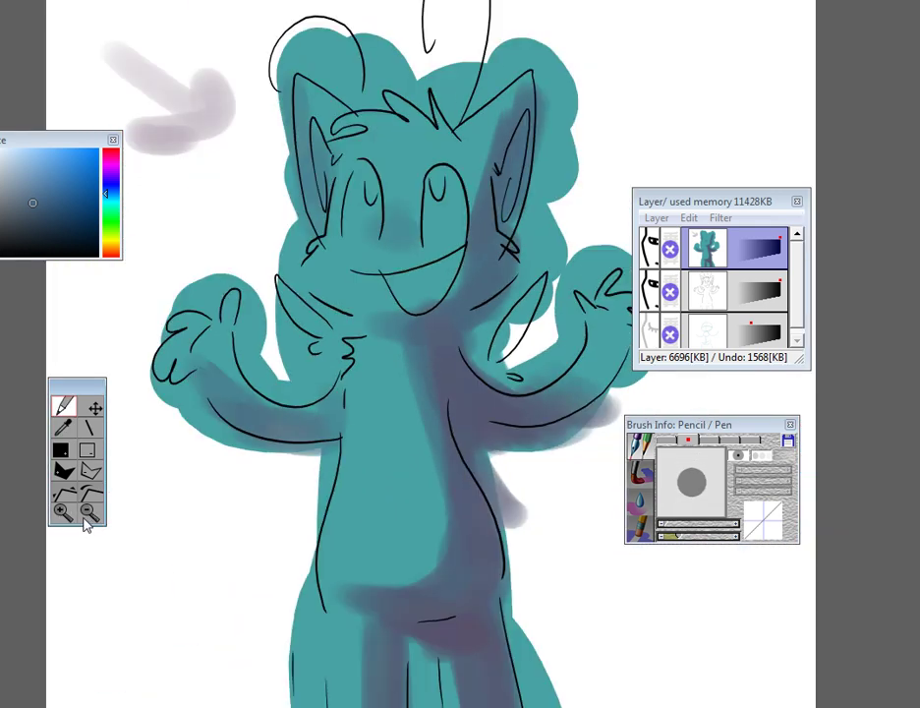
scroll(200, 486, "up", 2)
scroll(295, 472, "up", 1)
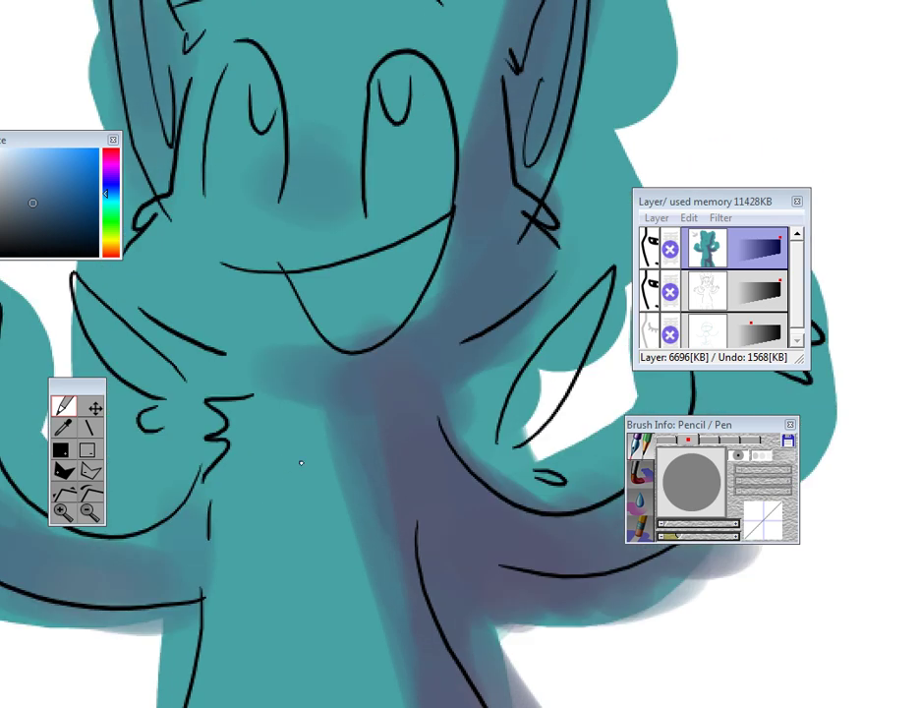
scroll(261, 511, "down", 1)
left_click(88, 509)
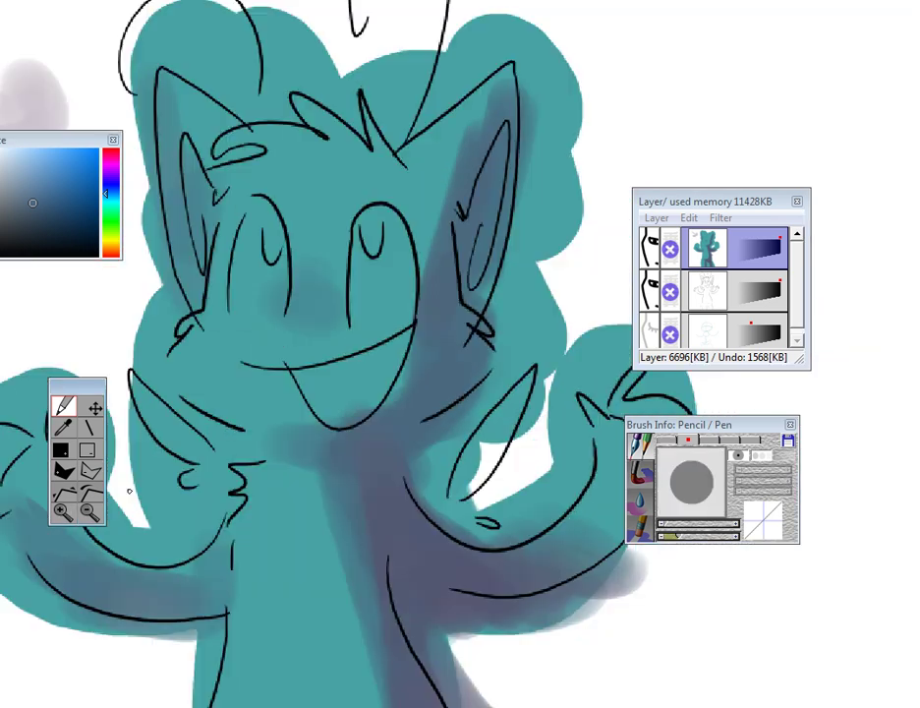
- Sample the shading tone beside the face and paint short feathered strokes along the cheek shadow below the right-hand ear
left_click(70, 516)
left_click(68, 517)
mouse_move(241, 434)
left_mouse_down()
mouse_move(417, 240)
mouse_move(106, 593)
left_mouse_up()
right_click(306, 478)
mouse_move(318, 438)
left_mouse_down()
mouse_move(398, 452)
mouse_move(370, 477)
left_mouse_up()
left_click_drag(313, 485, 334, 523)
right_click(365, 388)
left_click_drag(361, 400, 399, 395)
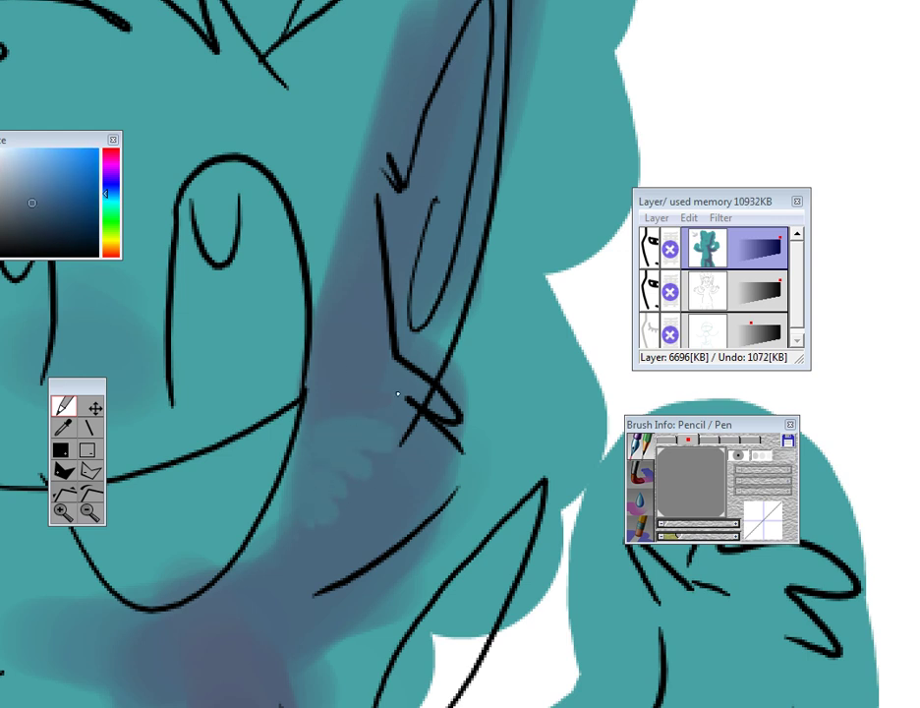
- Sample the blue-gray shading color and paint three curved tapered strokes on the blank canvas beside the head
right_click(406, 389)
left_click_drag(560, 344, 250, 379)
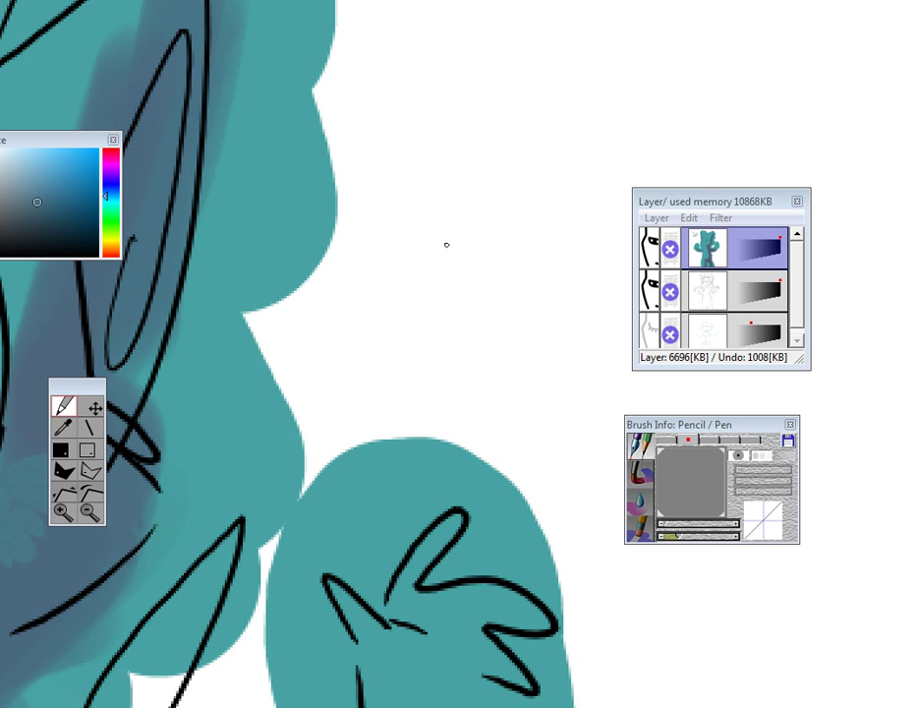
left_click_drag(398, 234, 572, 246)
left_click_drag(434, 261, 566, 307)
left_click_drag(435, 293, 530, 364)
left_click_drag(299, 351, 621, 379)
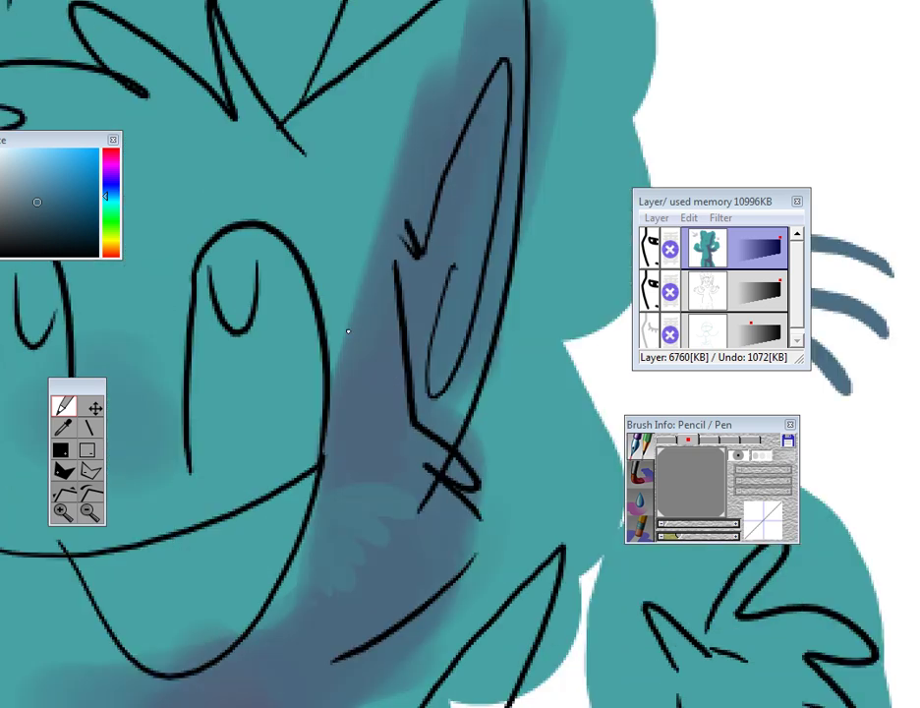
right_click(341, 357)
left_click_drag(329, 466, 358, 456)
key("ctrl+z")
key("ctrl+z")
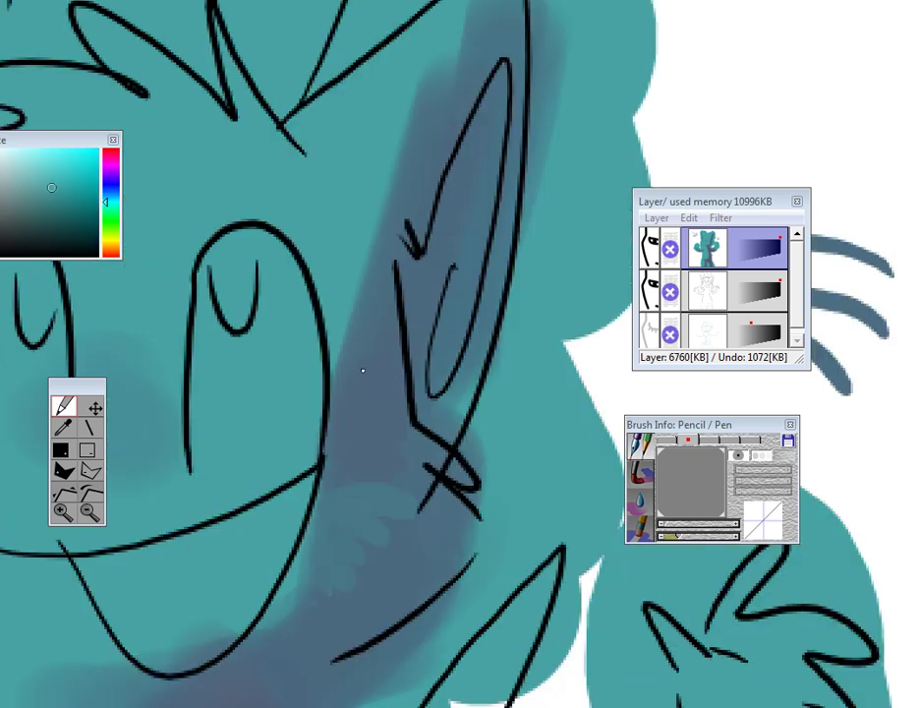
- Sample the lighter teal and paint long strokes along the outer lower edge of the right-hand ear's shading
left_click_drag(452, 393, 442, 429)
right_click(478, 356)
mouse_move(479, 352)
left_mouse_down()
mouse_move(450, 431)
mouse_move(462, 425)
left_mouse_up()
right_click(480, 421)
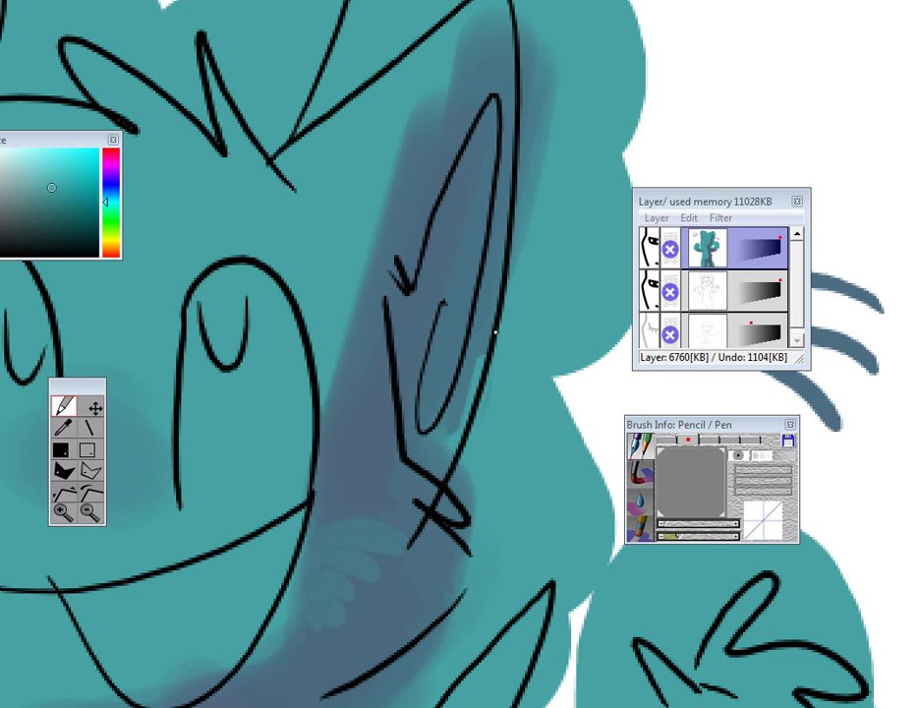
left_click_drag(494, 324, 444, 467)
left_click_drag(460, 400, 424, 566)
- Sample a blue-teal blend from the ear shadow and paint feathered strokes down the shadow's inner edge
right_click(393, 329)
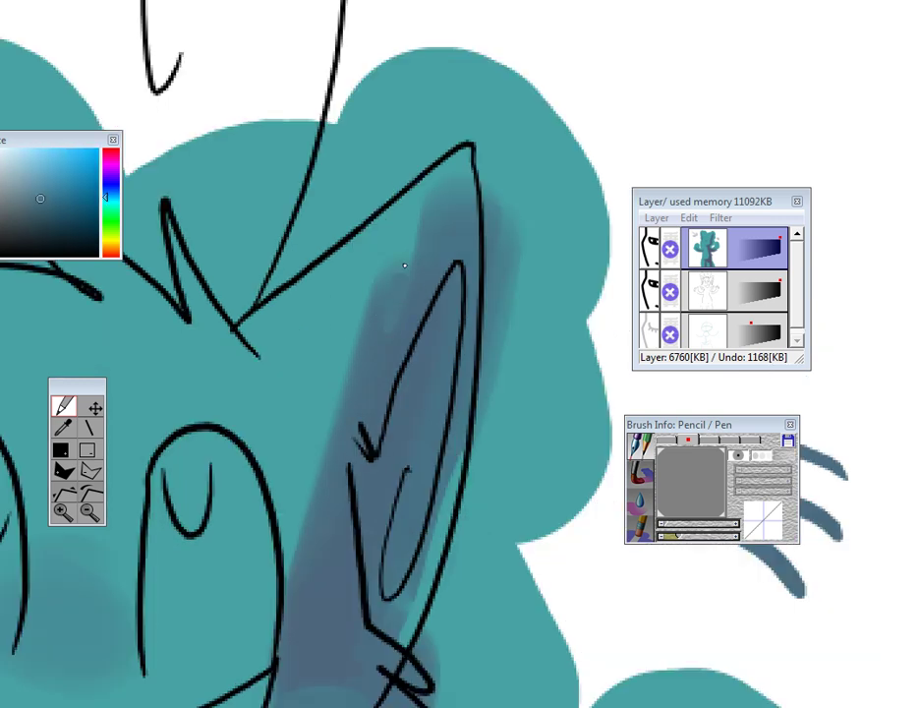
left_click(391, 275, "alt")
mouse_move(383, 241)
left_mouse_down()
mouse_move(376, 352)
mouse_move(329, 479)
left_mouse_up()
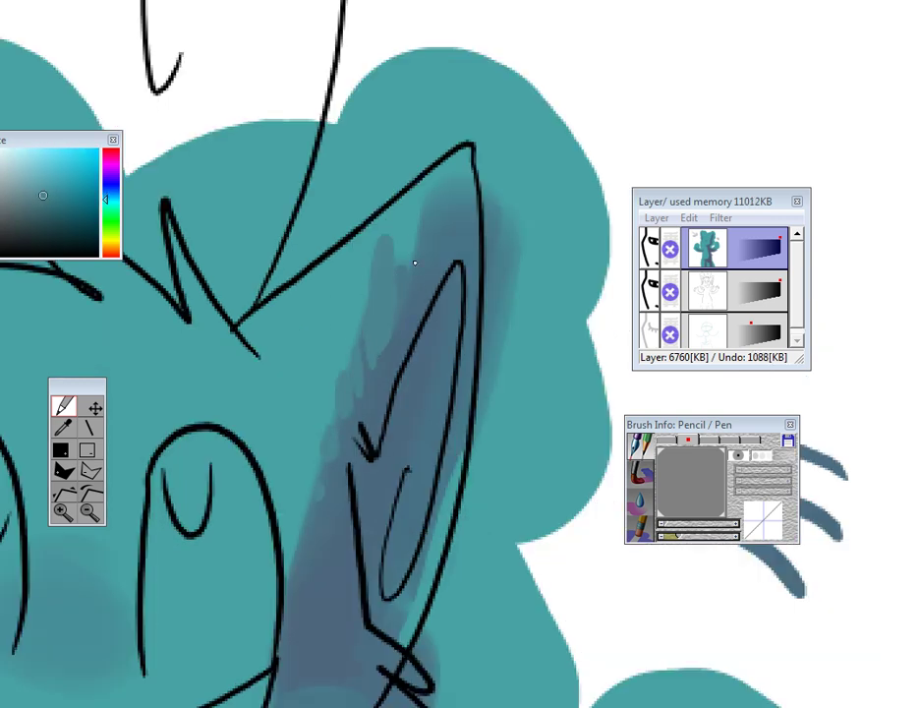
- Resample the in-between teal shades and paint short overlapping fur strokes over the shading toward the ear's tip
right_click(409, 248)
left_click_drag(411, 237, 413, 270)
left_click_drag(424, 202, 422, 239)
right_click(439, 218)
left_click_drag(455, 171, 447, 230)
left_click_drag(439, 204, 430, 260)
left_click_drag(421, 234, 417, 307)
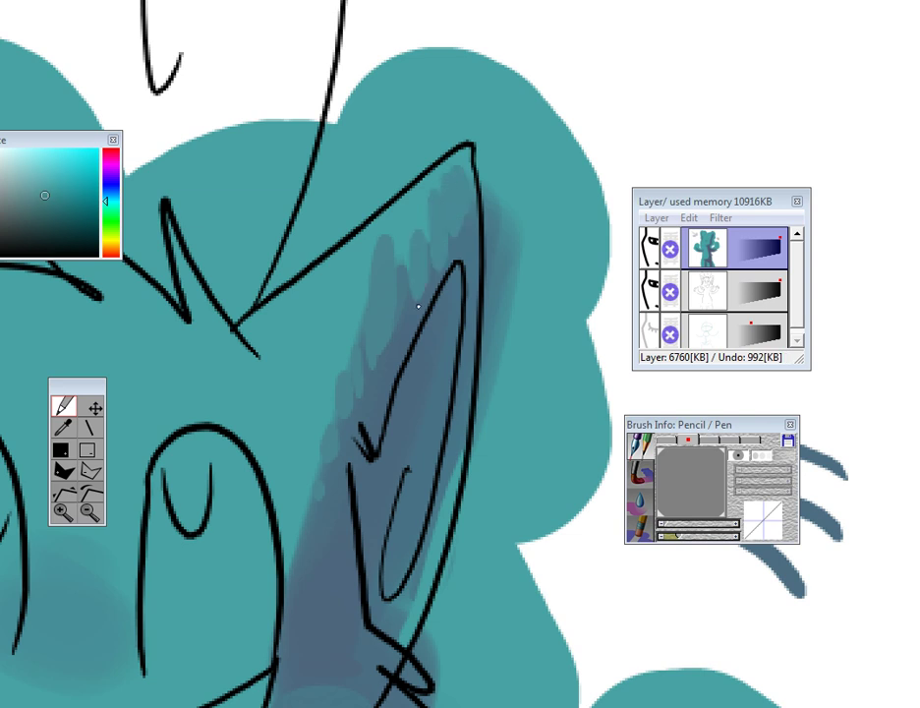
- Sample the base teal and dab small strokes into the shadow's edge between the face and the ear
scroll(359, 437, "down", 3)
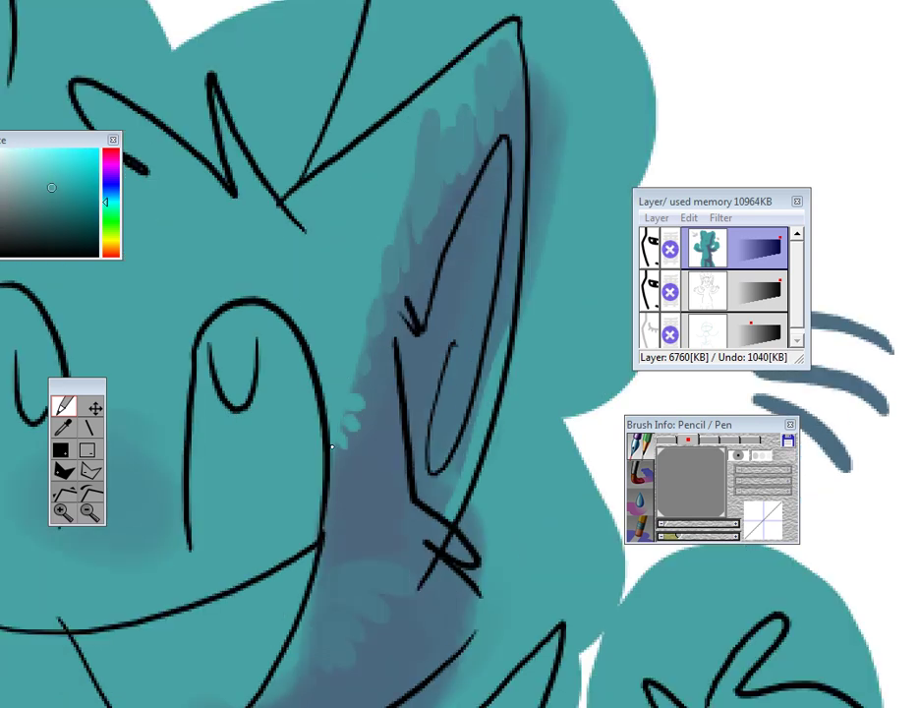
right_click(362, 387)
left_click_drag(360, 365, 348, 401)
left_click(360, 343)
mouse_move(374, 269)
left_mouse_down()
mouse_move(381, 255)
mouse_move(400, 251)
left_mouse_up()
- Alternate between sampled base teal and blue-gray shading to refine the ragged fur edge beside the inner ear
left_click(87, 518)
left_click(85, 518)
left_click(84, 518)
left_click(71, 517)
left_click(71, 517)
left_click(71, 517)
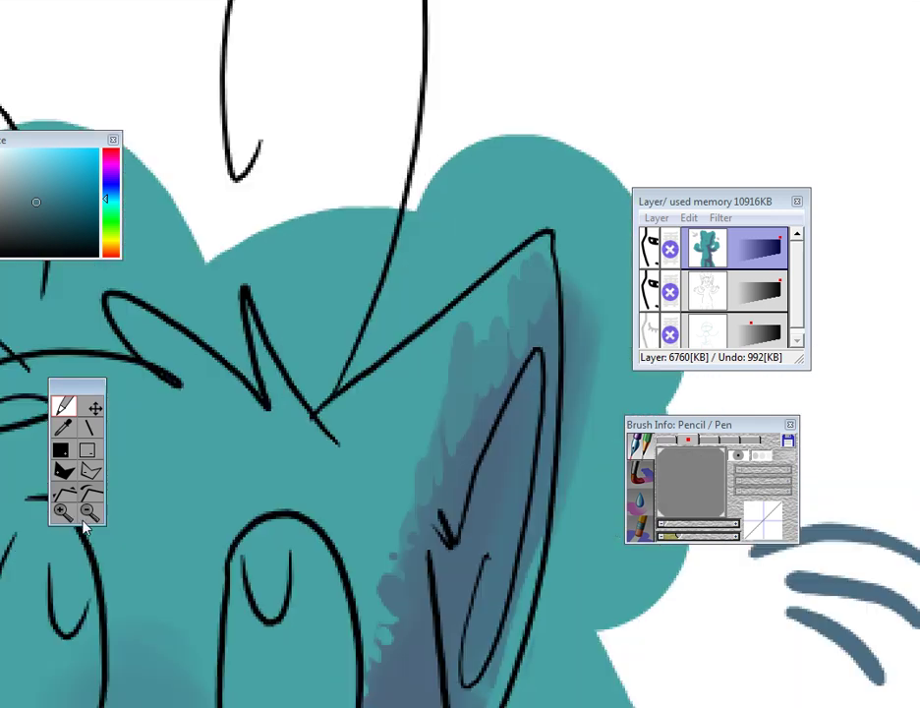
right_click(398, 459)
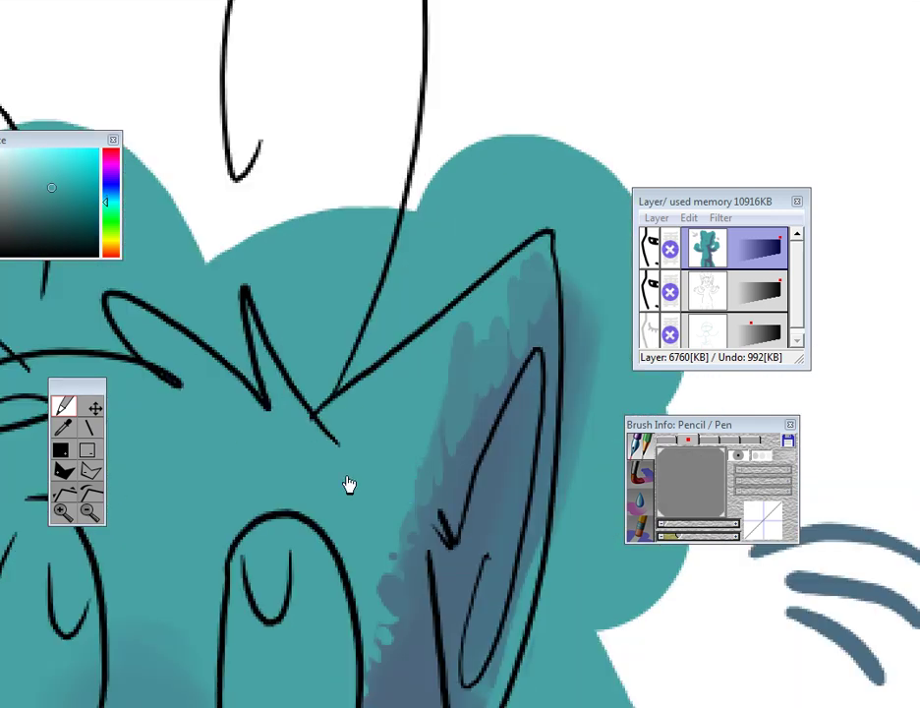
left_click_drag(349, 485, 295, 425)
left_click(410, 421, "alt")
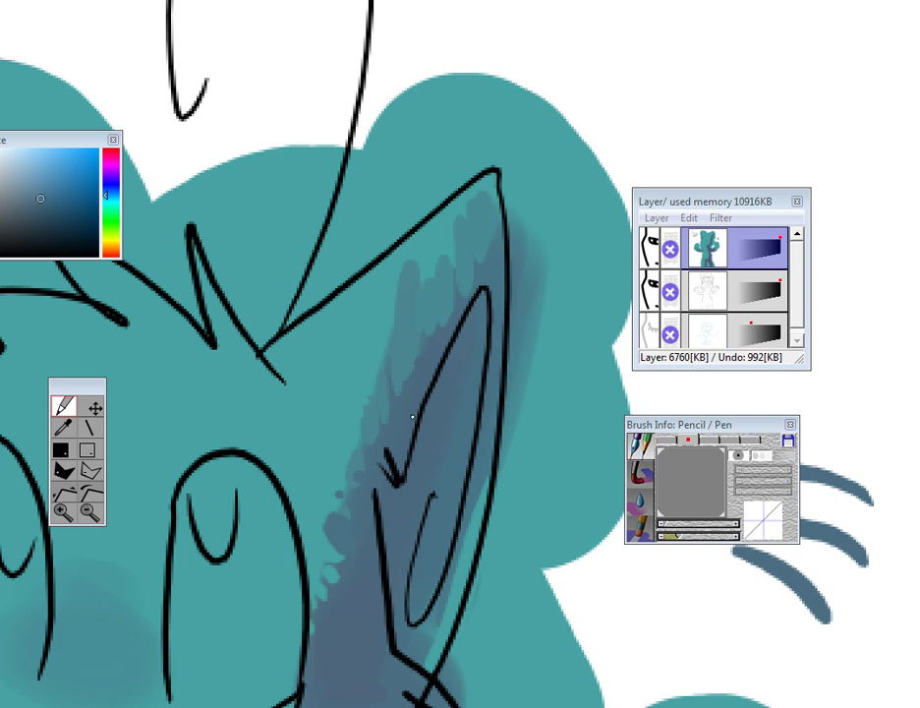
- Sample several blue-gray tones below the ear and paint layered fur strokes across the cheek shadow
scroll(393, 424, "down", 2)
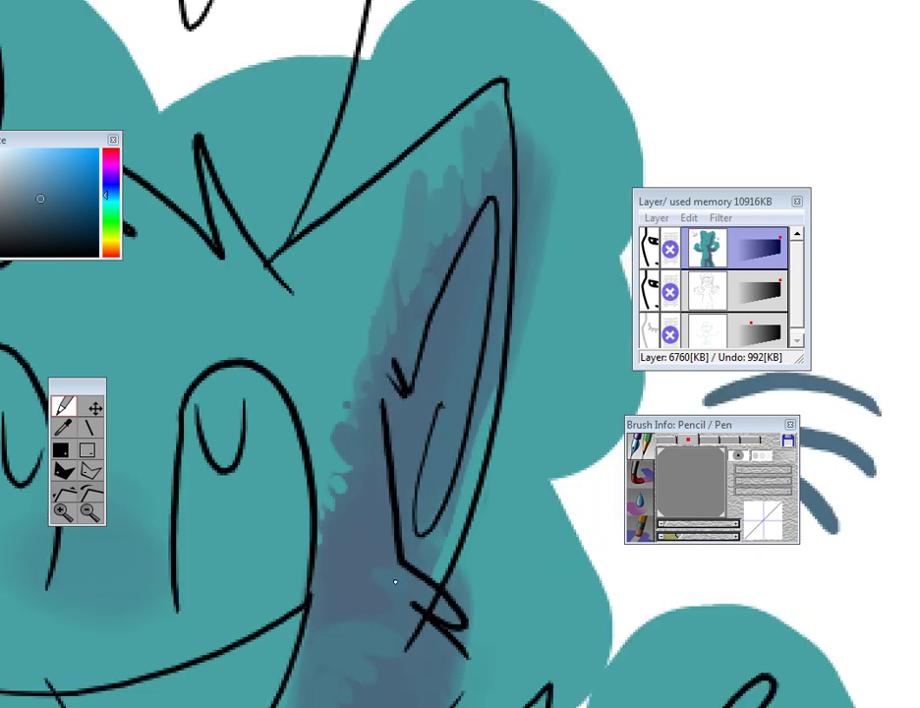
scroll(385, 529, "down", 2)
left_click(442, 580, "alt")
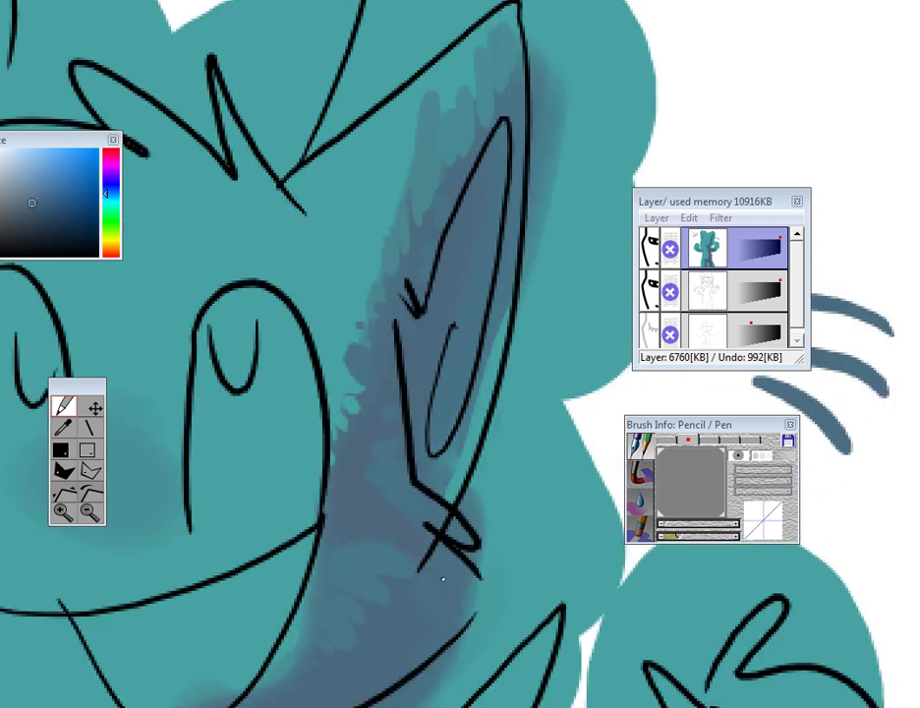
scroll(396, 597, "down", 4)
left_click(450, 434, "alt")
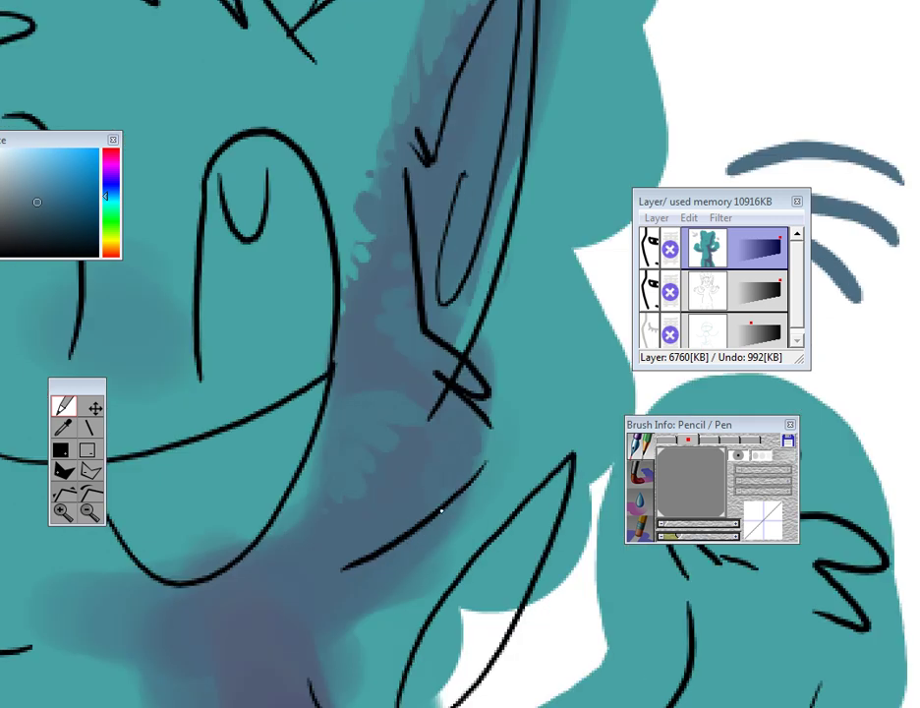
mouse_move(381, 513)
left_mouse_down()
mouse_move(449, 387)
mouse_move(416, 498)
left_mouse_up()
left_click(398, 403, "alt")
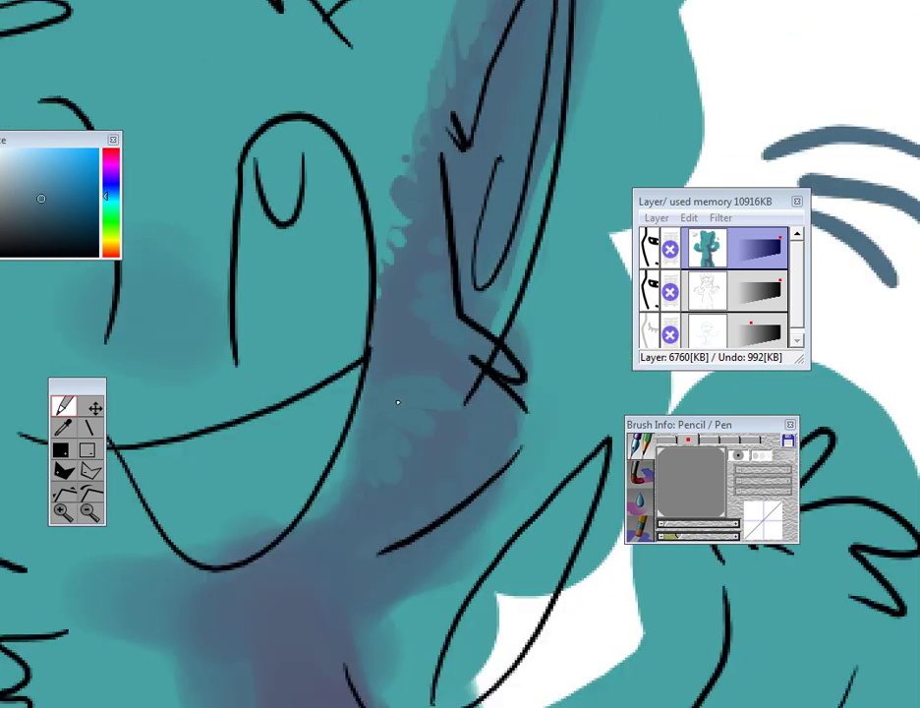
left_click_drag(383, 376, 418, 363)
left_click(457, 438, "alt")
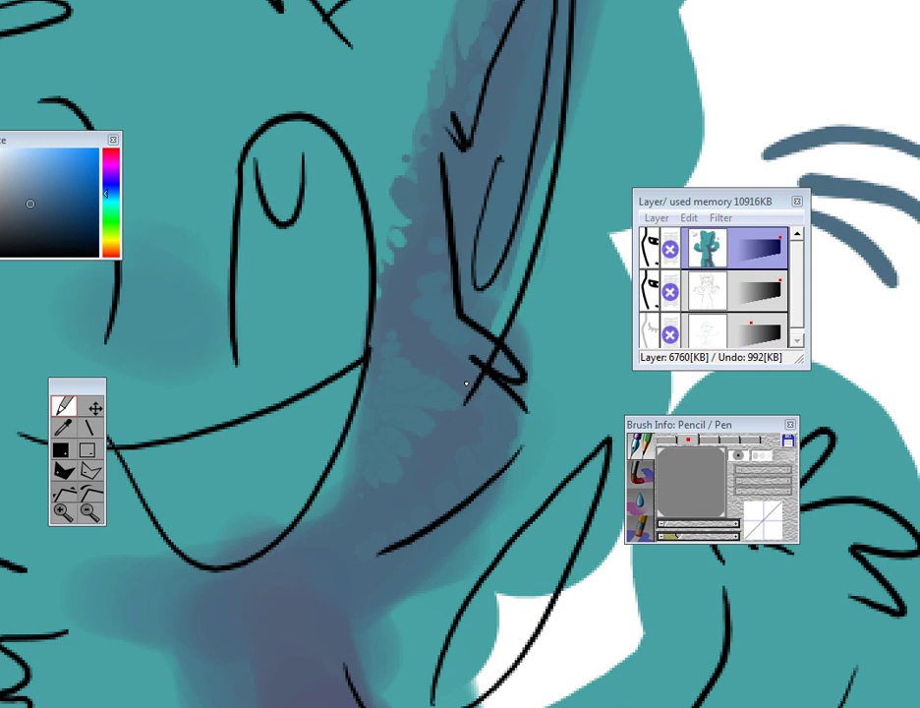
- Sample the cheek shading and paint a darker tapered stroke into the shadow under the chin
left_click_drag(388, 506, 469, 286)
left_click(389, 436, "alt")
left_click_drag(400, 382, 474, 320)
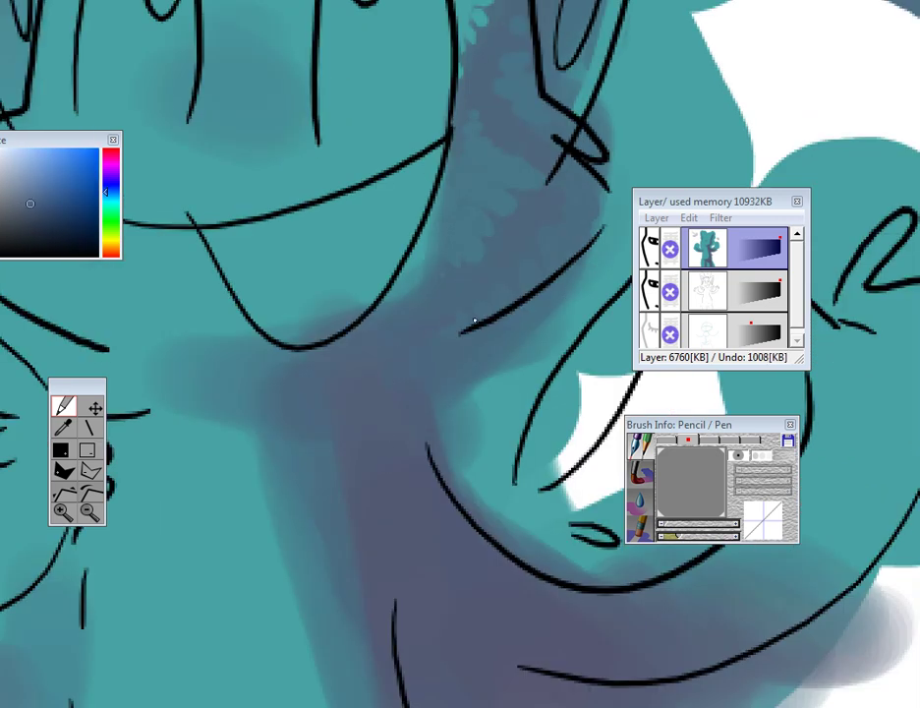
mouse_move(303, 364)
left_mouse_down()
mouse_move(211, 375)
mouse_move(304, 390)
left_mouse_up()
left_click_drag(398, 425, 455, 441)
- Sample the blue-teal beneath the chin and extend the shadow toward the opposite cheek with tapered strokes
left_click(313, 372, "alt")
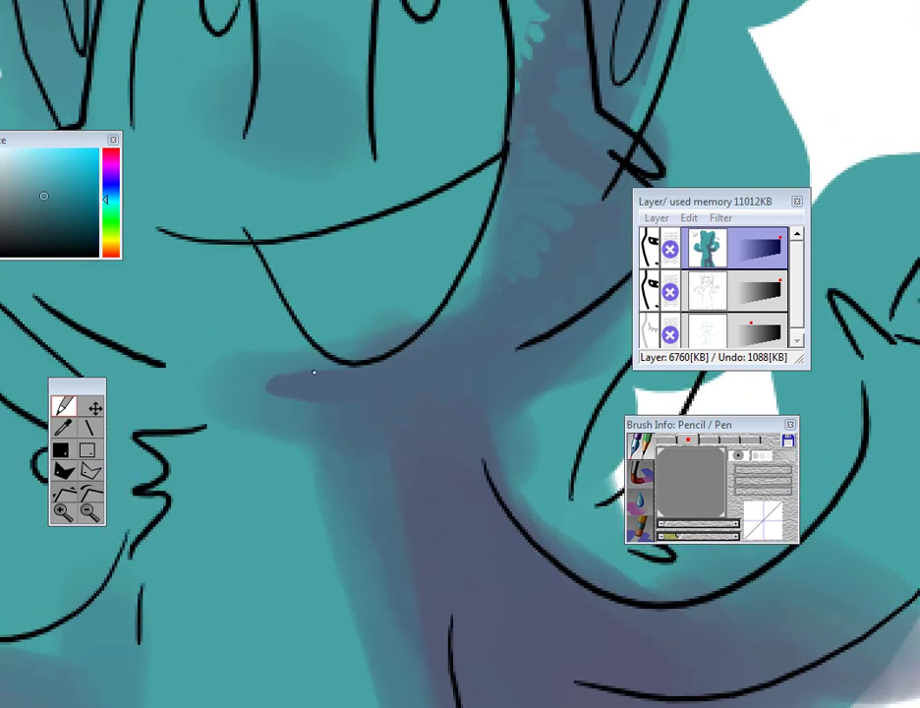
mouse_move(303, 374)
left_mouse_down()
mouse_move(112, 326)
mouse_move(218, 344)
left_mouse_up()
mouse_move(280, 380)
left_mouse_down()
mouse_move(310, 395)
mouse_move(211, 387)
left_mouse_up()
left_click(294, 426, "alt")
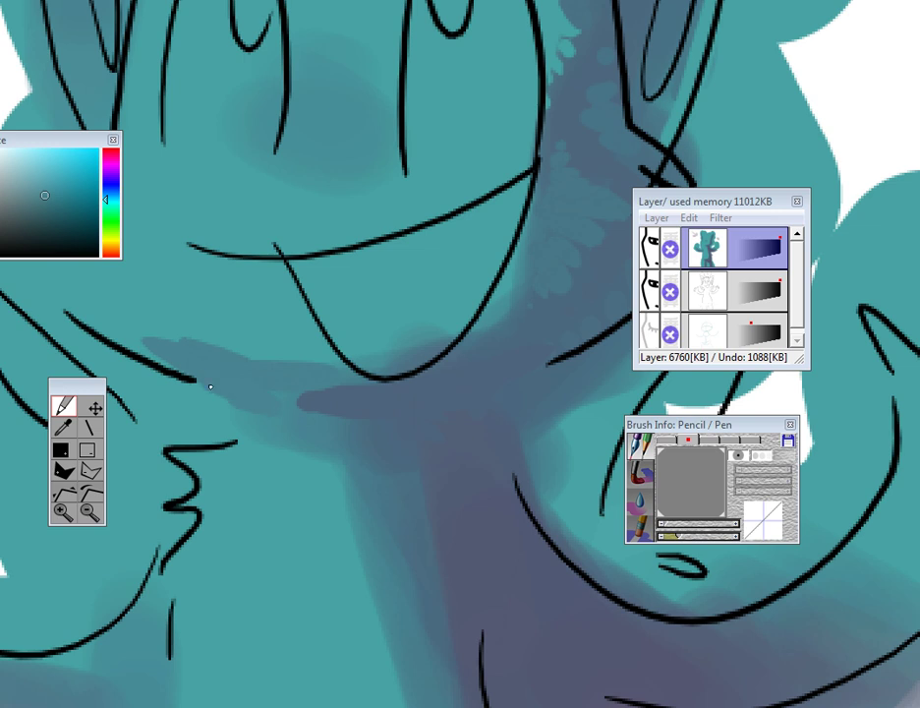
- Sample the neck's blue-gray shades and blend strokes along the lower edge of the chin shadow and the neck
left_click_drag(337, 459, 385, 450)
left_click_drag(405, 440, 403, 417)
left_click(408, 448, "alt")
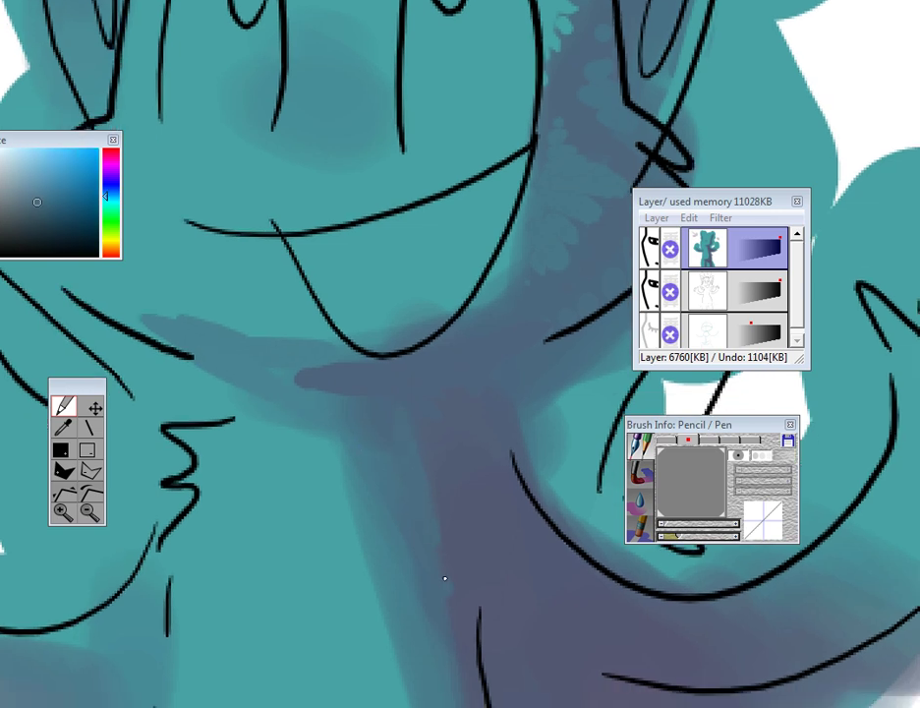
left_click(378, 419, "alt")
left_click_drag(328, 412, 213, 357)
- Sample the chest's transition tones and paint vertical strokes along the inner edge of the chest shading
left_click_drag(359, 405, 341, 254)
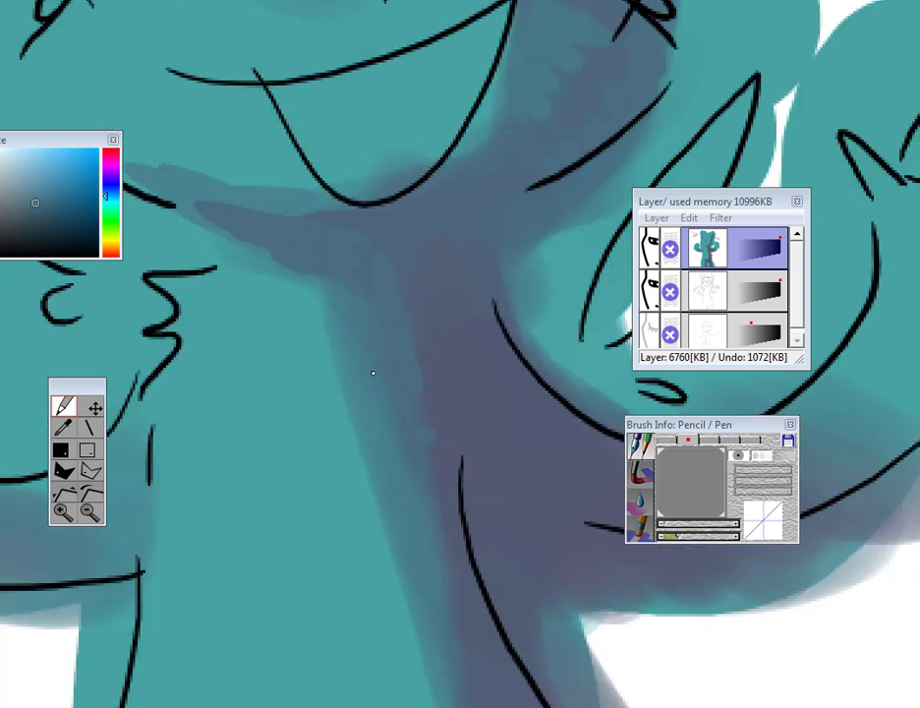
left_click(353, 365, "alt")
mouse_move(359, 329)
left_mouse_down()
mouse_move(377, 372)
mouse_move(360, 327)
mouse_move(379, 412)
mouse_move(352, 369)
left_mouse_up()
left_click(359, 397, "alt")
left_click_drag(337, 310, 382, 449)
mouse_move(395, 402)
left_mouse_down()
mouse_move(274, 345)
mouse_move(323, 407)
left_mouse_up()
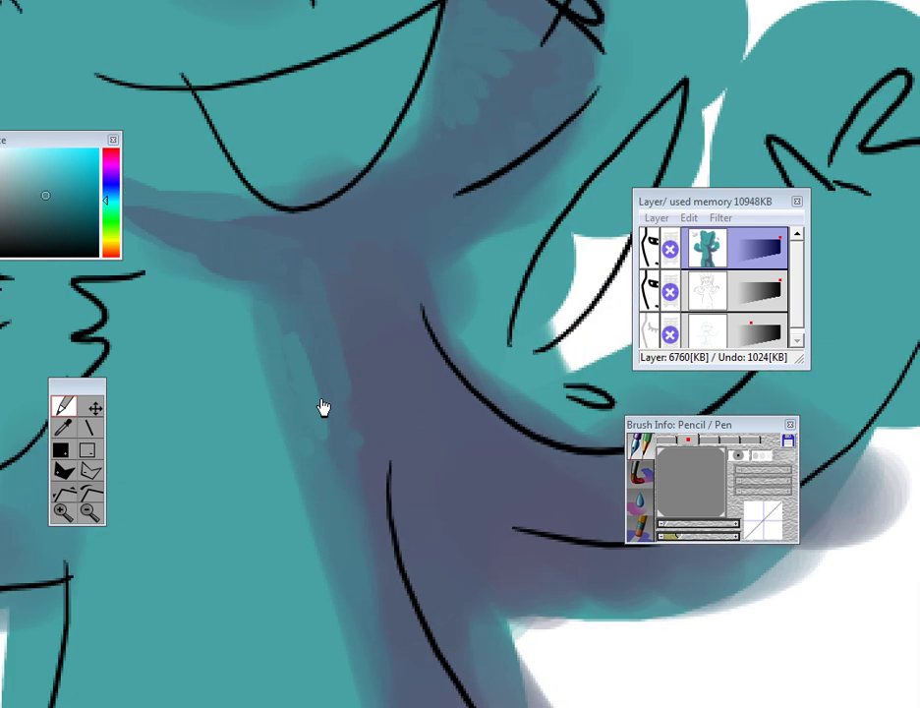
- Sample a mid-tone blue-teal and paint a column of short fur strokes over the dark chest shading
left_click(336, 324, "alt")
left_click_drag(376, 305, 345, 312)
left_click_drag(378, 336, 343, 325)
left_click_drag(380, 362, 347, 343)
mouse_move(378, 388)
left_mouse_down()
mouse_move(316, 330)
mouse_move(302, 329)
mouse_move(353, 396)
left_mouse_up()
left_click(367, 410)
left_click(374, 425)
left_click(312, 328, "alt")
left_click_drag(363, 421, 355, 433)
- Sample a lighter teal and layer more fur strokes along the middle of the chest shadow's transition
left_click(295, 347, "alt")
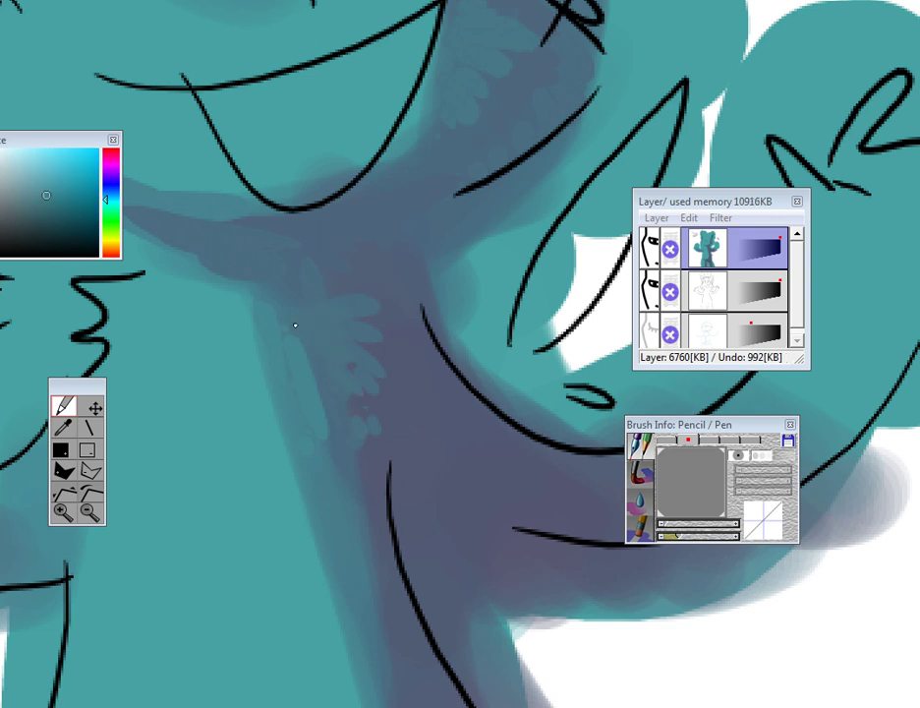
left_click_drag(320, 317, 290, 325)
left_click_drag(334, 348, 301, 339)
mouse_move(334, 378)
left_mouse_down()
mouse_move(310, 366)
mouse_move(318, 385)
left_mouse_up()
left_click_drag(329, 417, 329, 433)
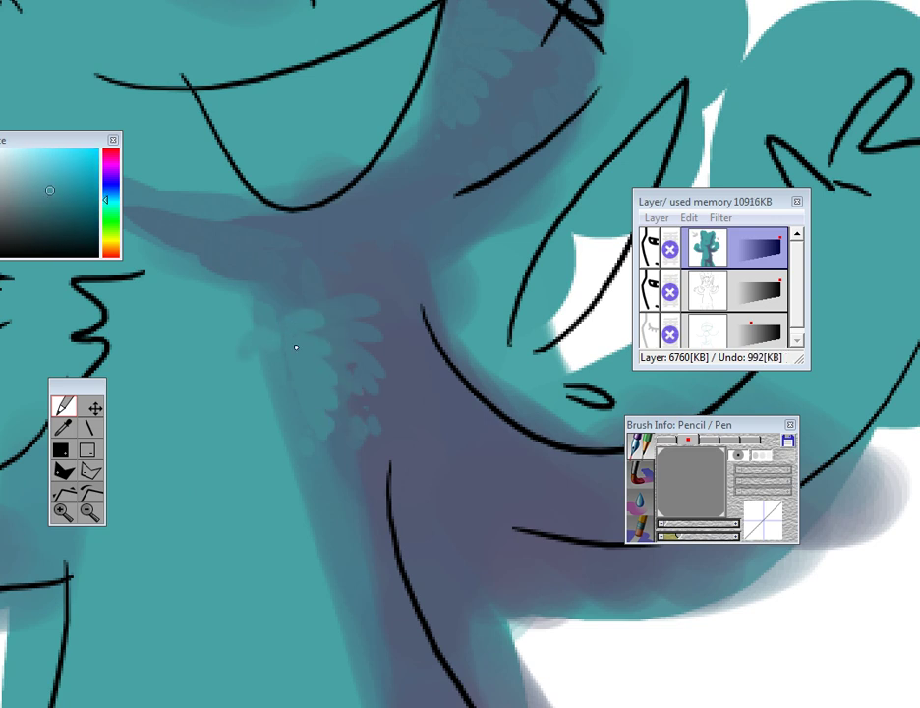
left_click_drag(298, 352, 281, 338)
left_click_drag(298, 376, 282, 362)
left_click_drag(296, 405, 280, 387)
- Sample the base teal and paint fur strokes into the outer edge of the chest shading
left_click(226, 338, "alt")
left_click_drag(250, 315, 264, 303)
mouse_move(252, 337)
left_mouse_down()
mouse_move(276, 352)
mouse_move(281, 378)
left_mouse_up()
left_click_drag(260, 387, 277, 413)
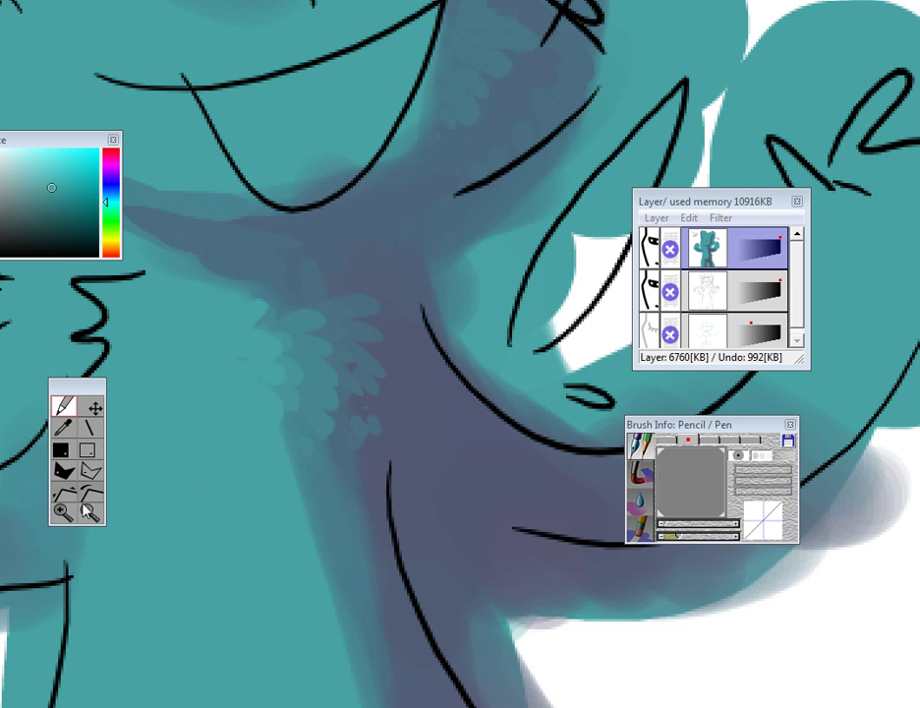
- Sample the teal at the belly shadow's edge and paint fanned fur strokes into the curved lower corner
left_click(88, 511)
left_click(89, 513)
left_click(64, 513)
left_click(64, 513)
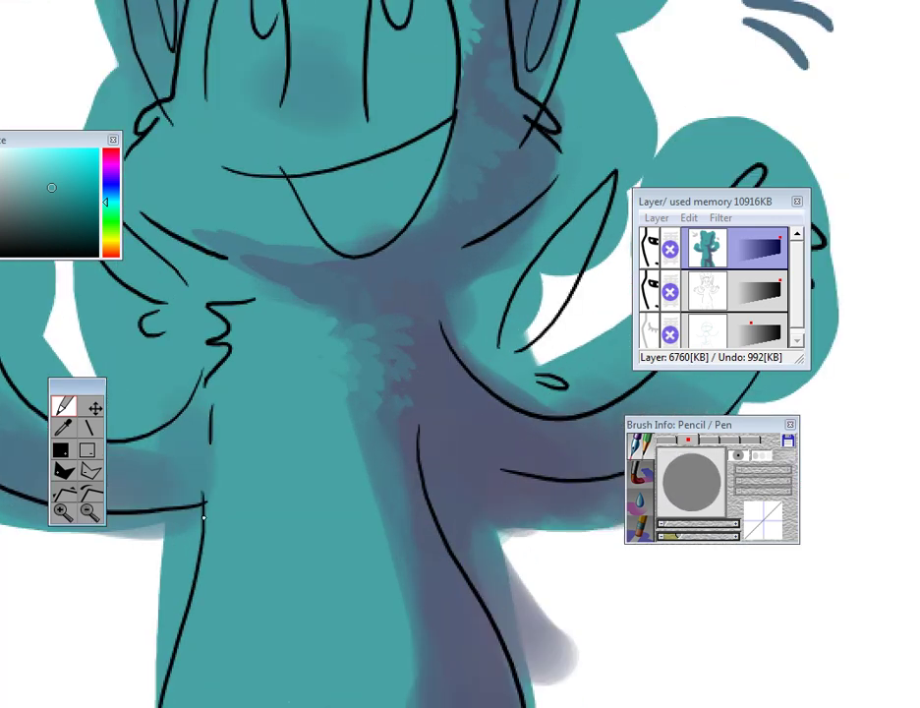
left_click(65, 514)
left_click_drag(302, 341, 344, 5)
left_click_drag(359, 355, 334, 211)
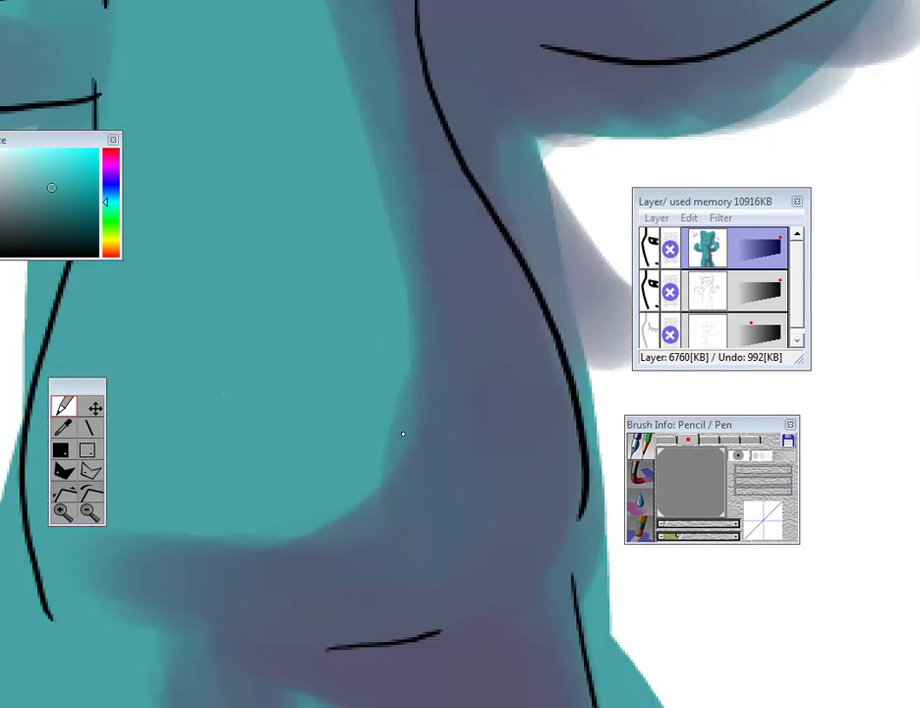
left_click(403, 433, "alt")
left_click_drag(417, 399, 437, 499)
left_click_drag(406, 438, 419, 515)
left_click_drag(399, 473, 390, 526)
left_click_drag(381, 494, 362, 540)
- Sample lighter teals and add pointed fur strokes along the inner side of the belly's shaded corner
left_click(398, 439, "alt")
left_click_drag(390, 403, 383, 482)
left_click_drag(378, 456, 365, 531)
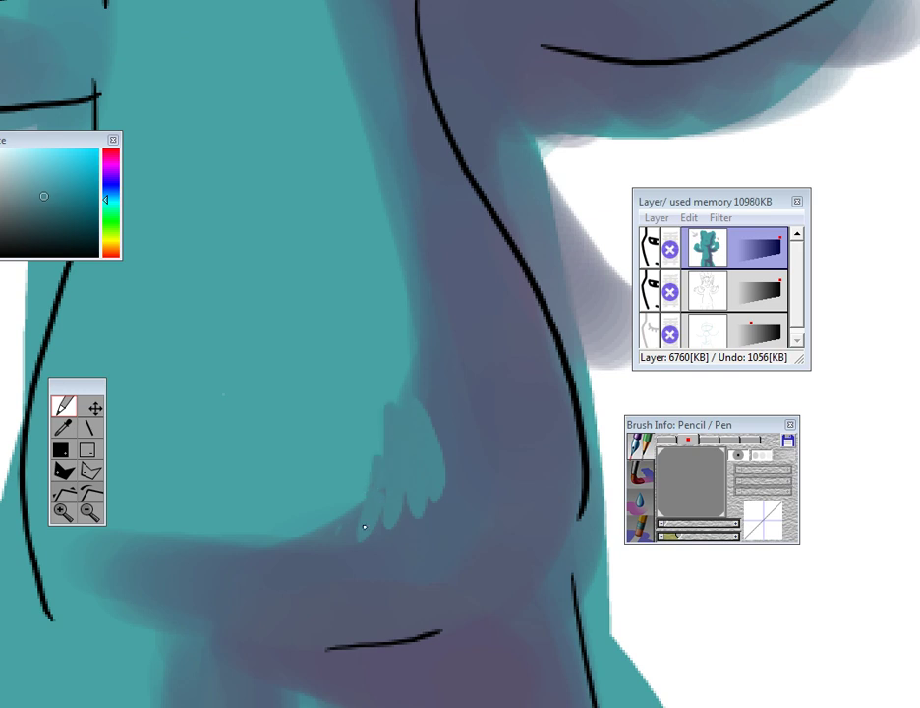
left_click_drag(360, 486, 338, 534)
left_click(389, 375, "alt")
mouse_move(404, 379)
left_mouse_down()
mouse_move(409, 430)
mouse_move(395, 460)
left_mouse_up()
left_click_drag(380, 450, 377, 477)
- Sample blue-gray and darker shading tones and paint fur texture strokes over the shaded side of the lower torso
left_click_drag(432, 440, 350, 389)
left_click(464, 394, "alt")
left_click_drag(496, 450, 482, 521)
left_click(384, 486, "alt")
mouse_move(421, 379)
left_mouse_down()
mouse_move(426, 422)
mouse_move(389, 564)
left_mouse_up()
mouse_move(423, 329)
left_mouse_down()
mouse_move(433, 367)
mouse_move(409, 306)
mouse_move(398, 408)
mouse_move(449, 474)
left_mouse_up()
- Undo the last strokes over the torso shading and resample its blue-gray shade
left_click(432, 432, "alt")
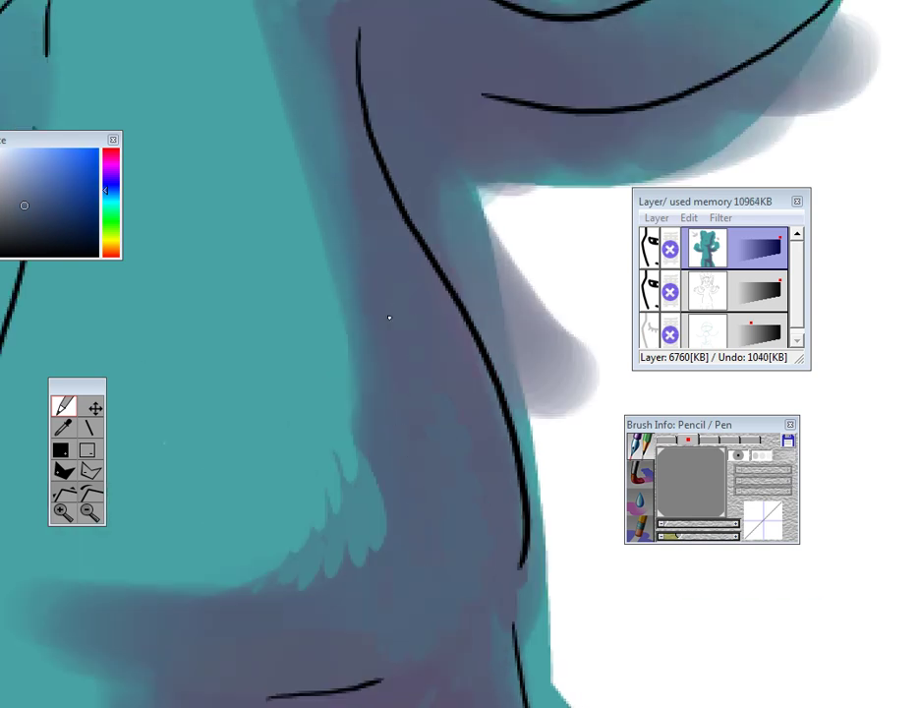
key("ctrl+z")
key("ctrl+z")
left_click(366, 419, "alt")
key("ctrl+z")
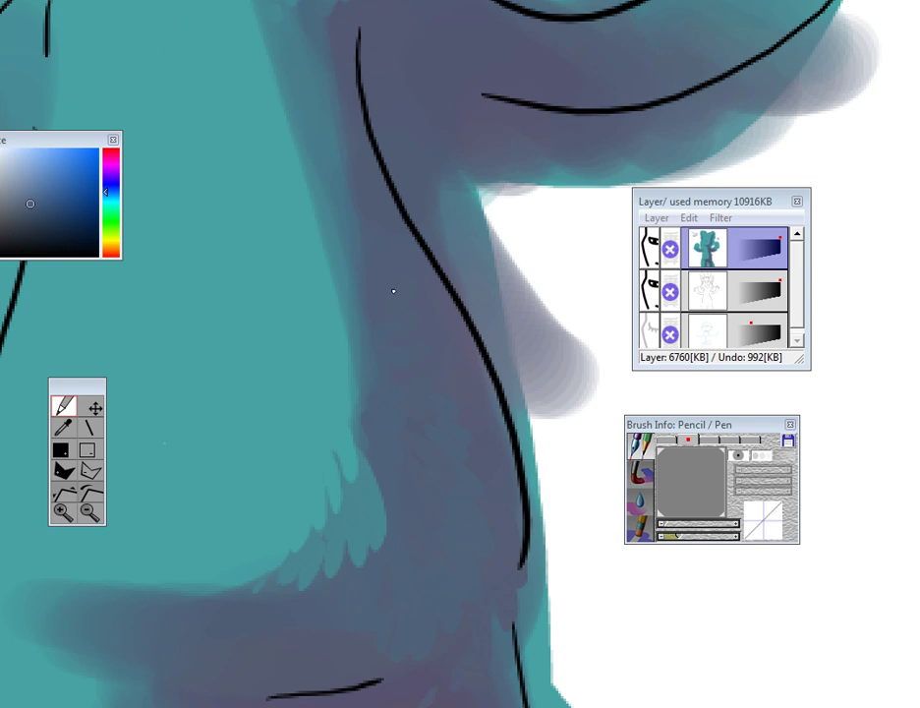
- Sample successive blue-teal mid-tones and dab small rounded fur strokes over the mid-torso shading
left_click_drag(393, 291, 430, 423)
left_click(411, 474, "alt")
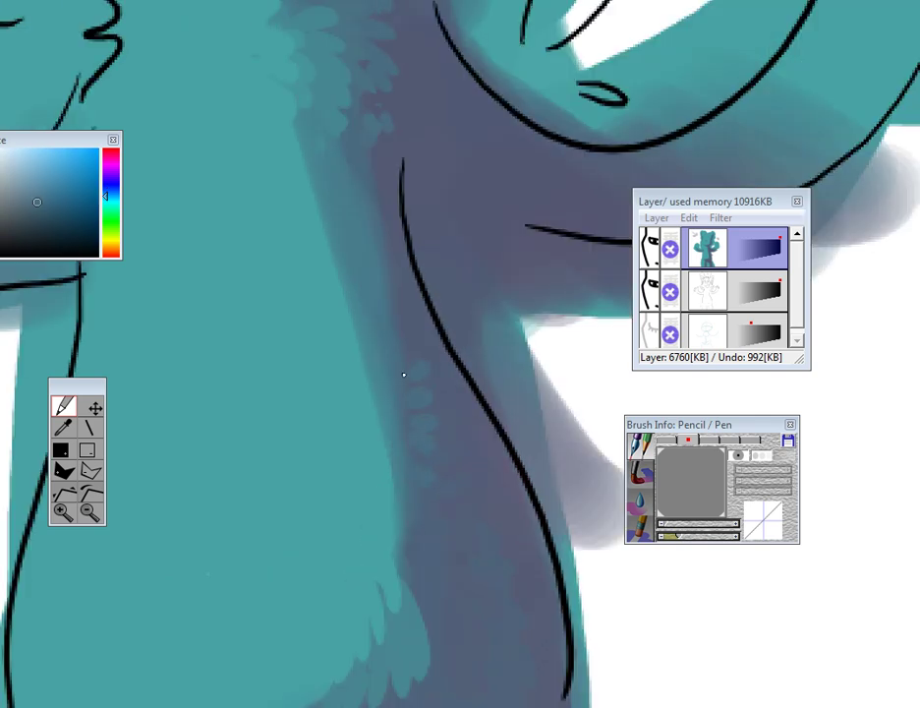
left_click(409, 399, "alt")
left_click(399, 437, "alt")
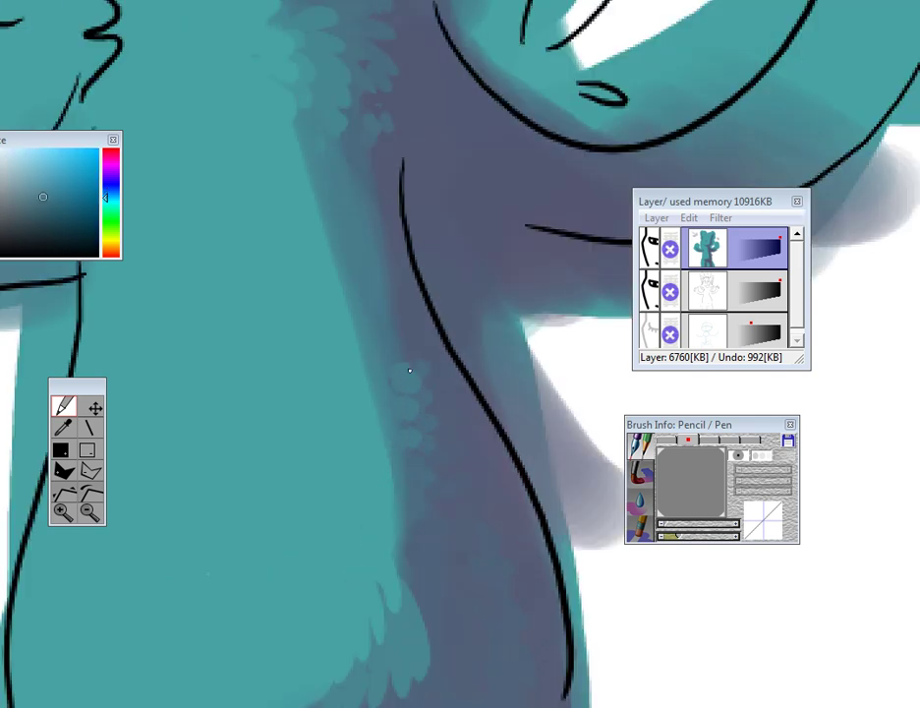
- Sample the base teal and paint short fur strokes along the light edge of the mid-torso shadow
left_click(381, 383, "alt")
left_click_drag(383, 403, 400, 516)
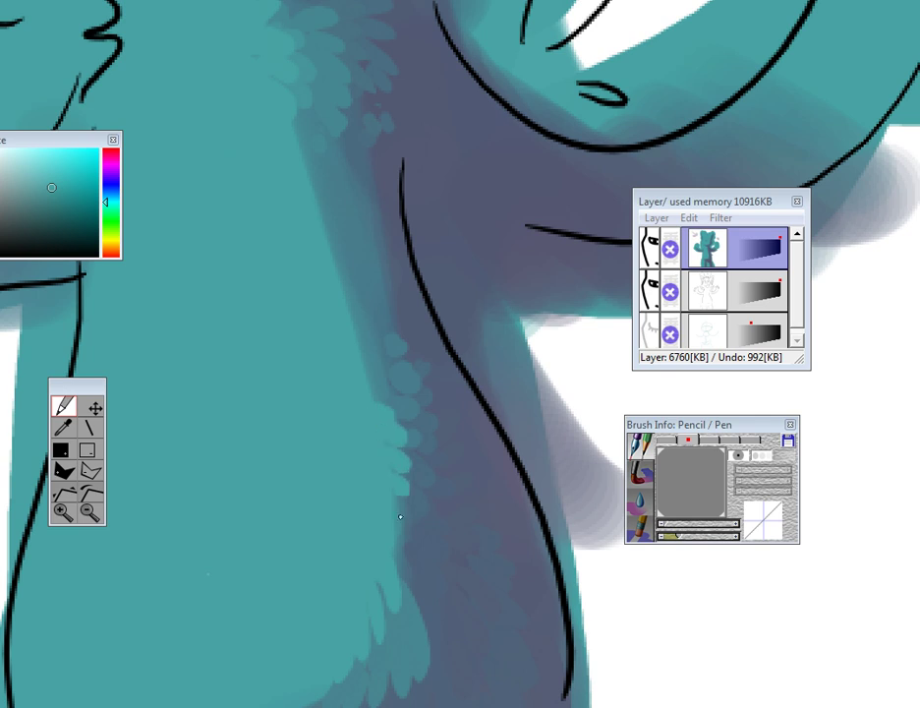
left_click(89, 513)
left_click(69, 516)
left_click(69, 516)
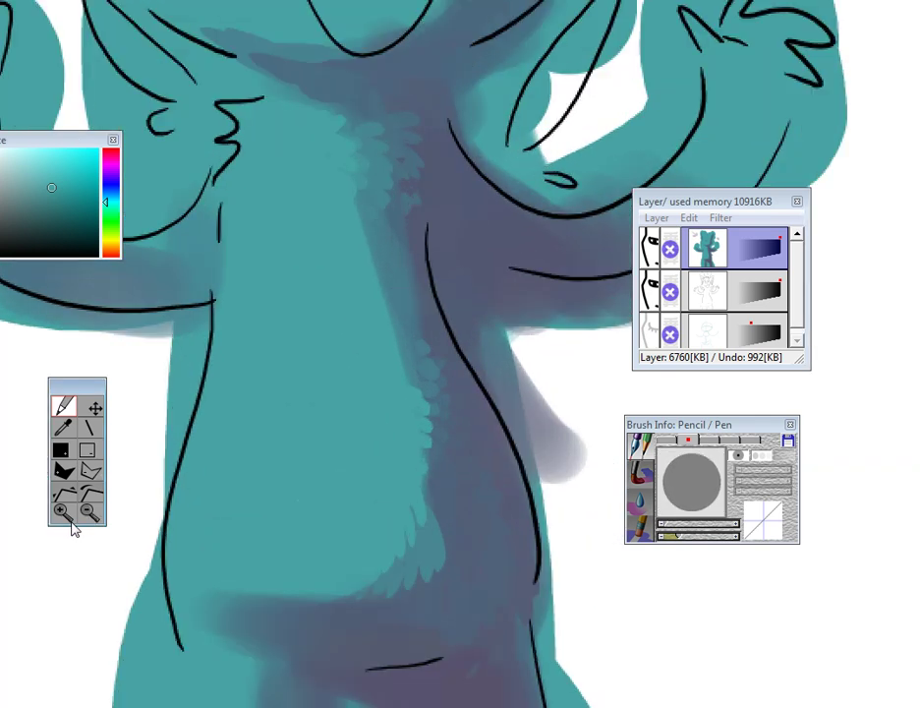
- Sample purple and blue-gray shading tones and dab fur strokes along the outer side of the shaded leg
left_click(69, 517)
left_click_drag(394, 507, 350, 324)
left_click_drag(399, 623, 414, 371)
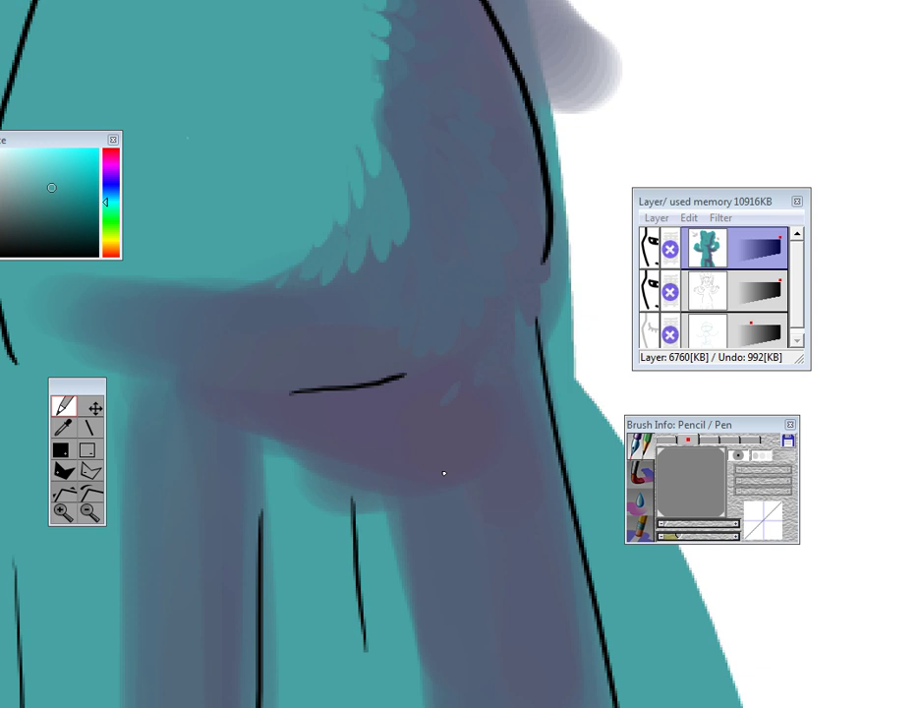
left_click_drag(439, 482, 399, 351)
left_click(509, 486, "alt")
mouse_move(535, 592)
left_mouse_down()
mouse_move(486, 559)
mouse_move(539, 556)
mouse_move(573, 662)
mouse_move(538, 477)
left_mouse_up()
left_click(503, 628, "alt")
left_click(552, 572, "alt")
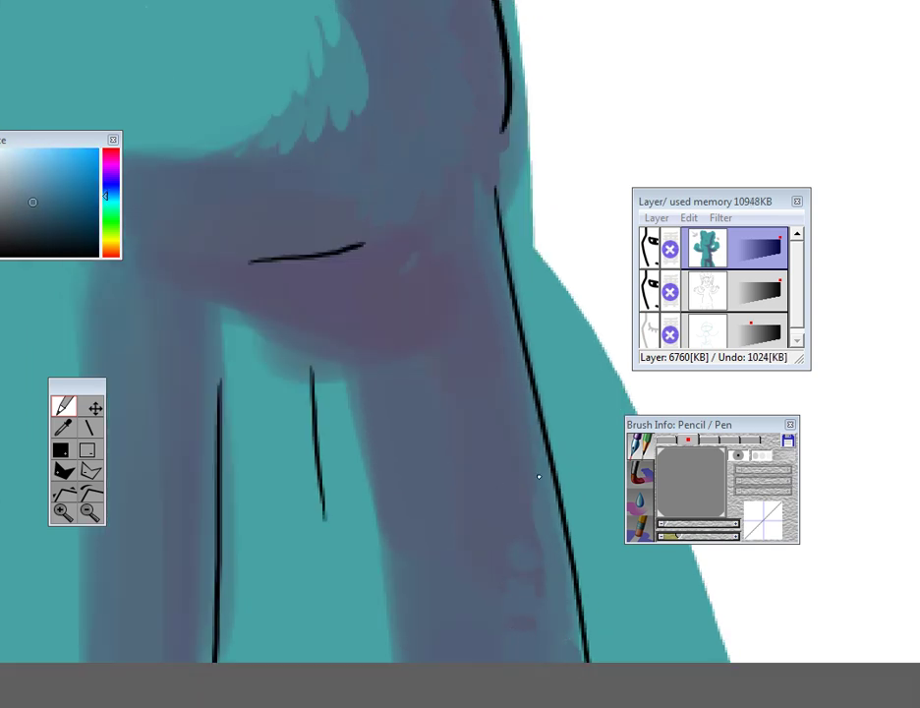
- Sample successive shading tones at the shadow's edge and dab rounded fur strokes down the inner edge of the shaded leg
left_click(374, 396, "alt")
left_click_drag(383, 495, 394, 632)
left_click(379, 522, "alt")
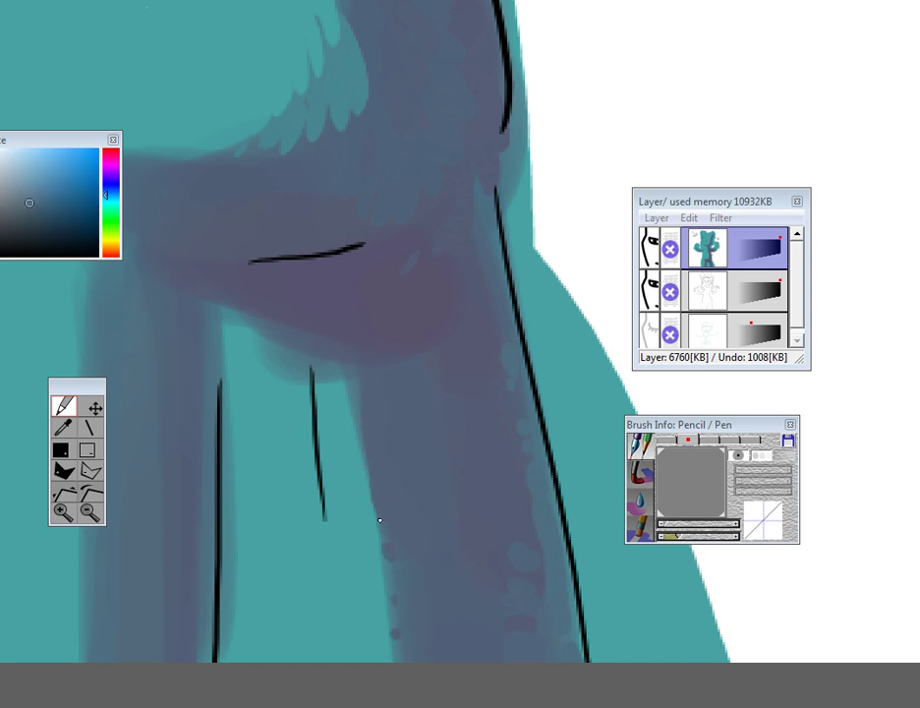
left_click_drag(377, 521, 389, 647)
left_click(360, 399, "alt")
left_click_drag(360, 403, 373, 509)
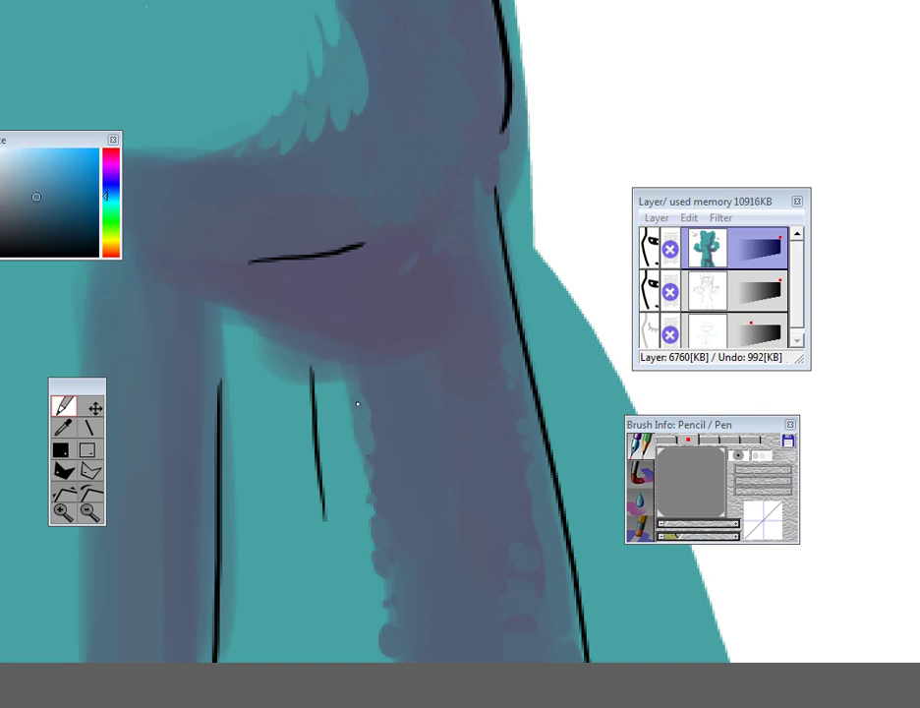
left_click(341, 374, "alt")
mouse_move(344, 379)
left_mouse_down()
mouse_move(320, 383)
mouse_move(349, 382)
mouse_move(415, 591)
left_mouse_up()
left_click(331, 349, "alt")
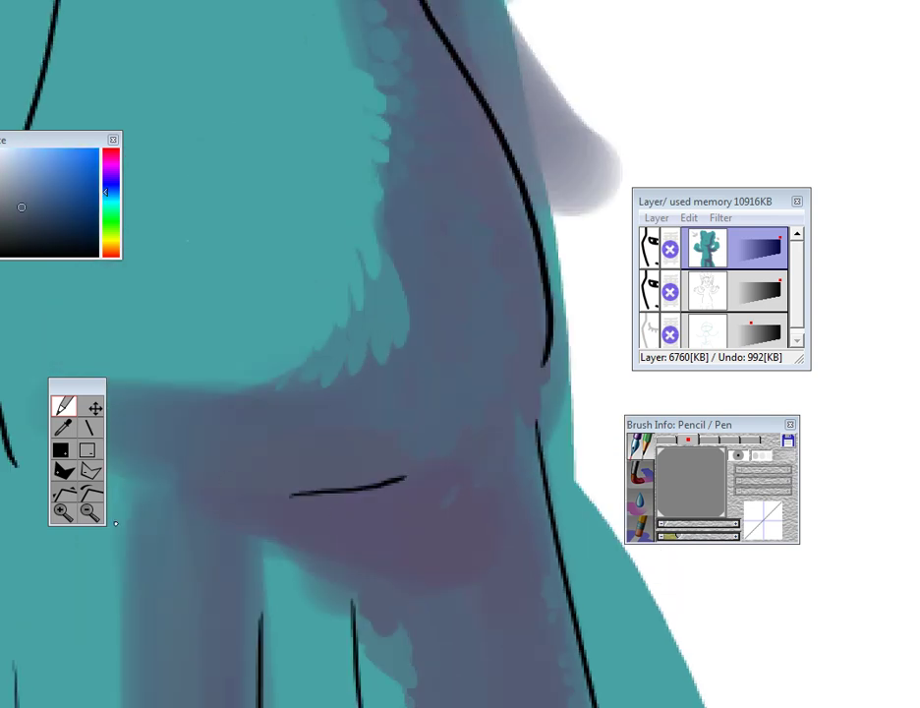
- Paint a few short blue-gray example fur dabs on the blank canvas beside the character's hip
left_click(66, 513)
left_click(83, 518)
left_click(89, 517)
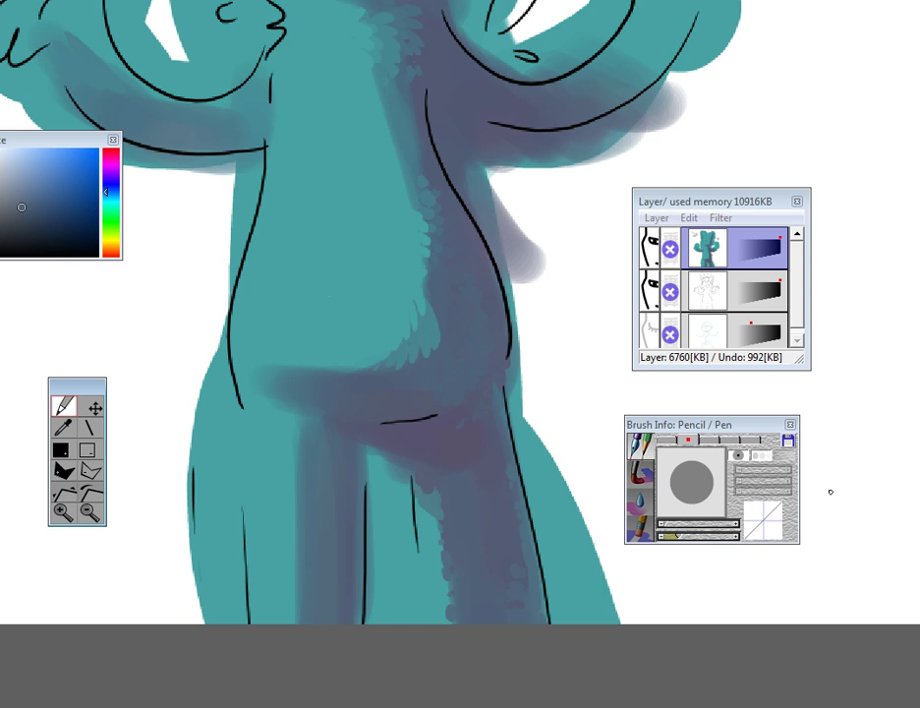
left_click_drag(110, 311, 131, 316)
left_click_drag(107, 335, 118, 332)
left_click_drag(165, 317, 177, 308)
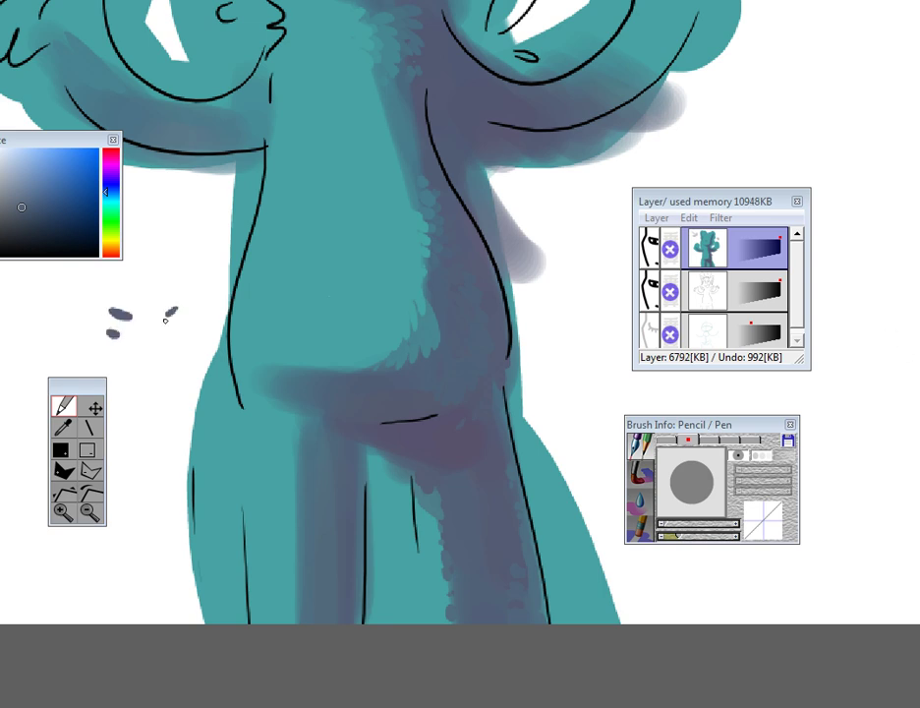
- Sample the purple shades of the shadow below the belly and paint fur strokes down the upper part of the shaded thigh
scroll(393, 354, "up", 10)
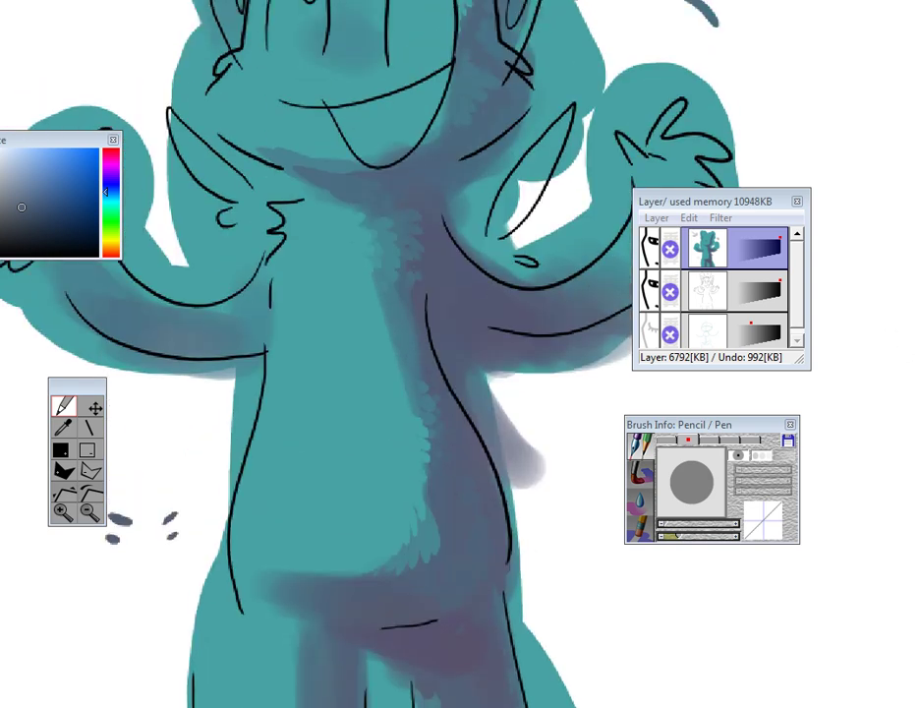
scroll(460, 311, "up", 9)
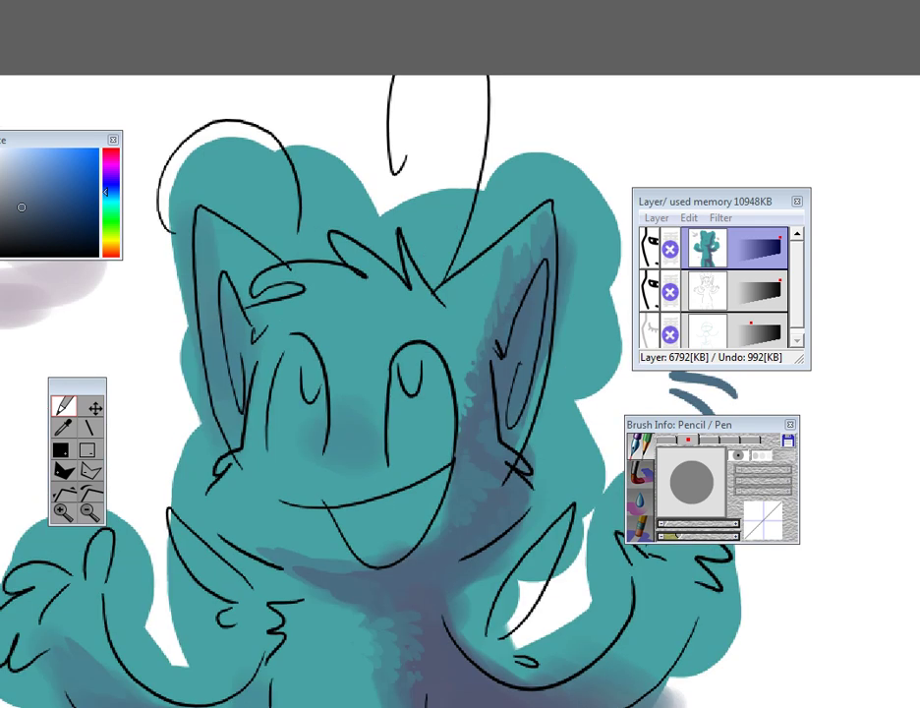
scroll(460, 312, "down", 19)
scroll(460, 311, "down", 5)
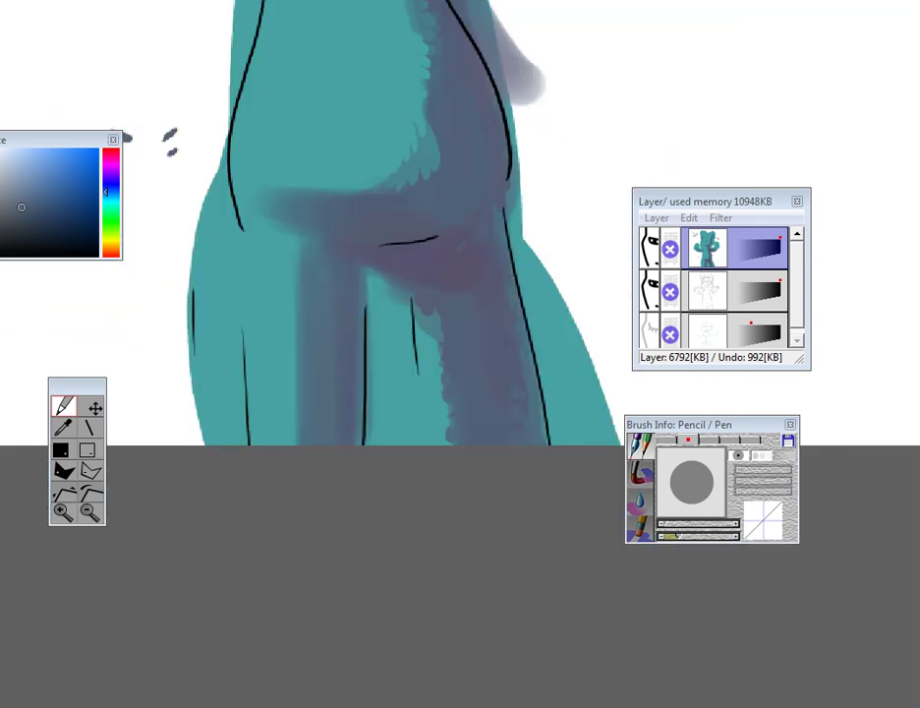
left_click(71, 511)
left_click_drag(351, 370, 348, 387)
right_click(401, 208)
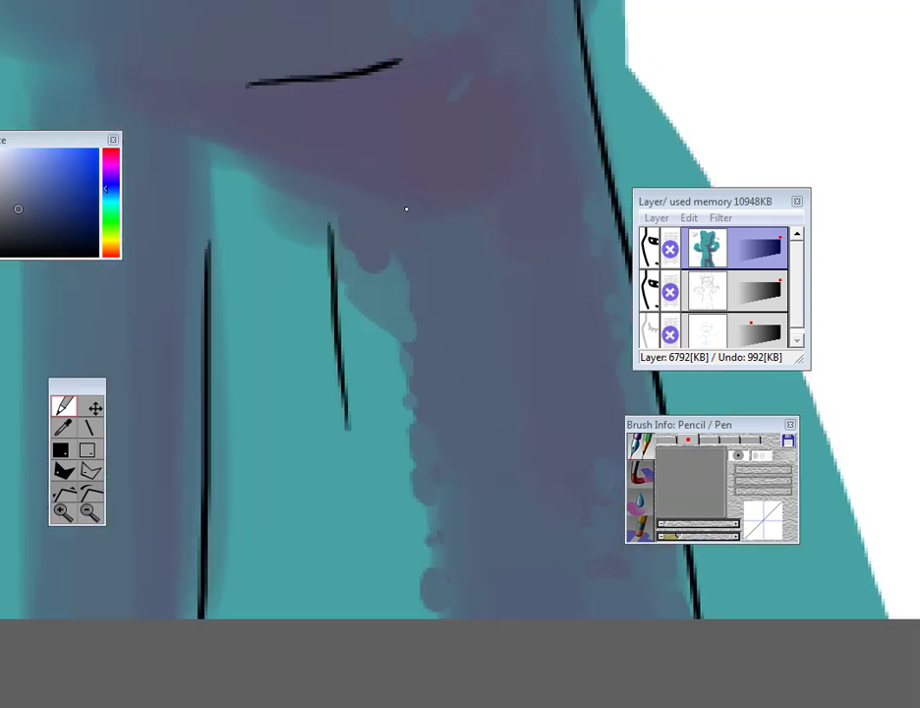
left_click_drag(383, 250, 295, 260)
right_click(379, 181)
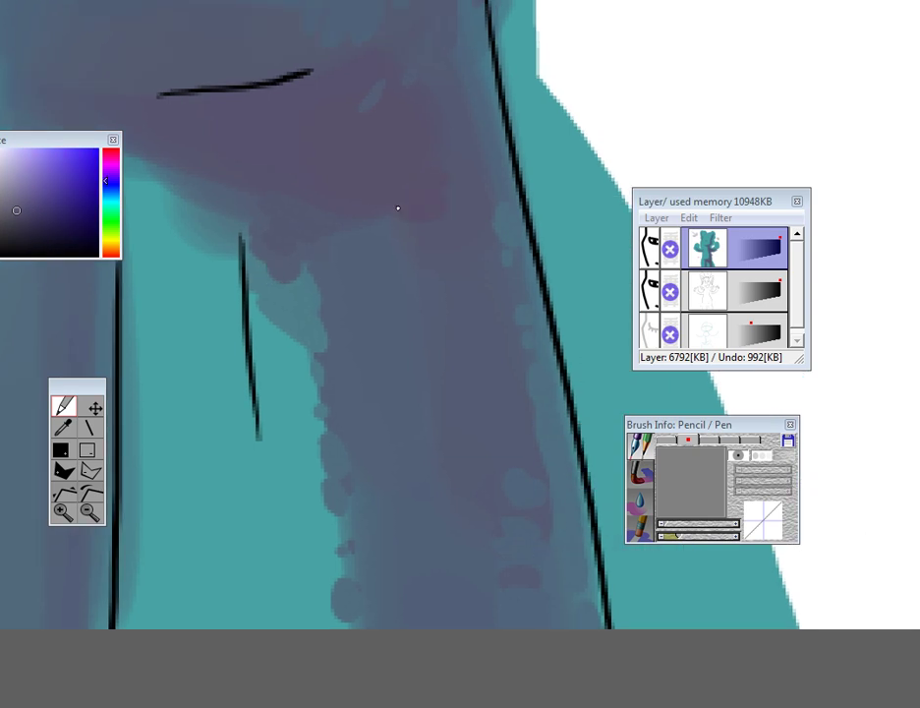
left_click_drag(419, 263, 468, 427)
- Sample purple and muted teal tones and extend the fur strokes along the upper inner edge of the shaded thigh
left_click(89, 512)
left_click(89, 512)
left_click(89, 513)
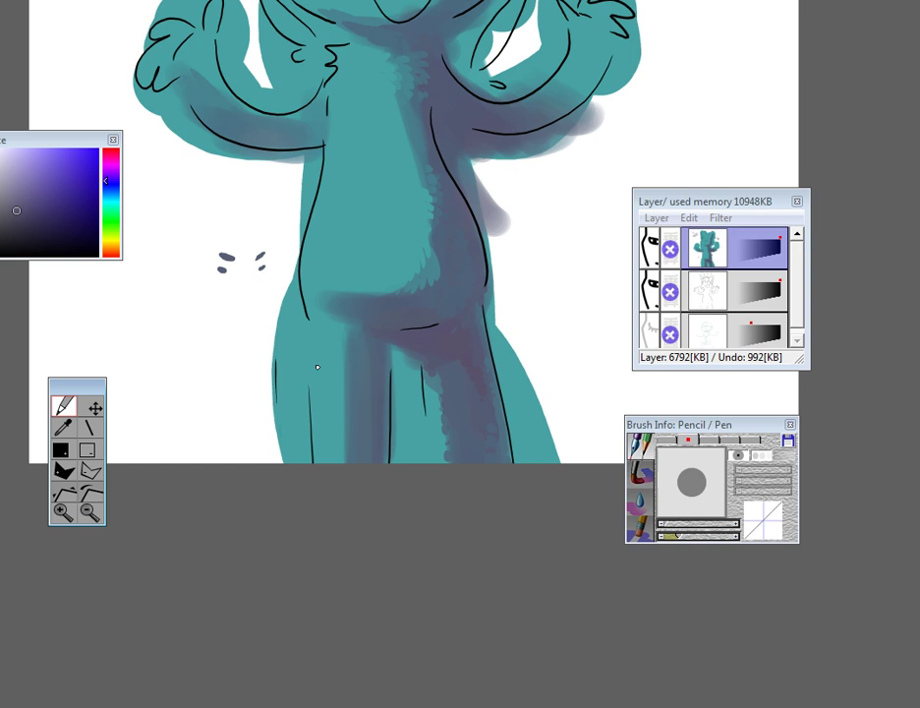
left_click_drag(339, 341, 328, 387)
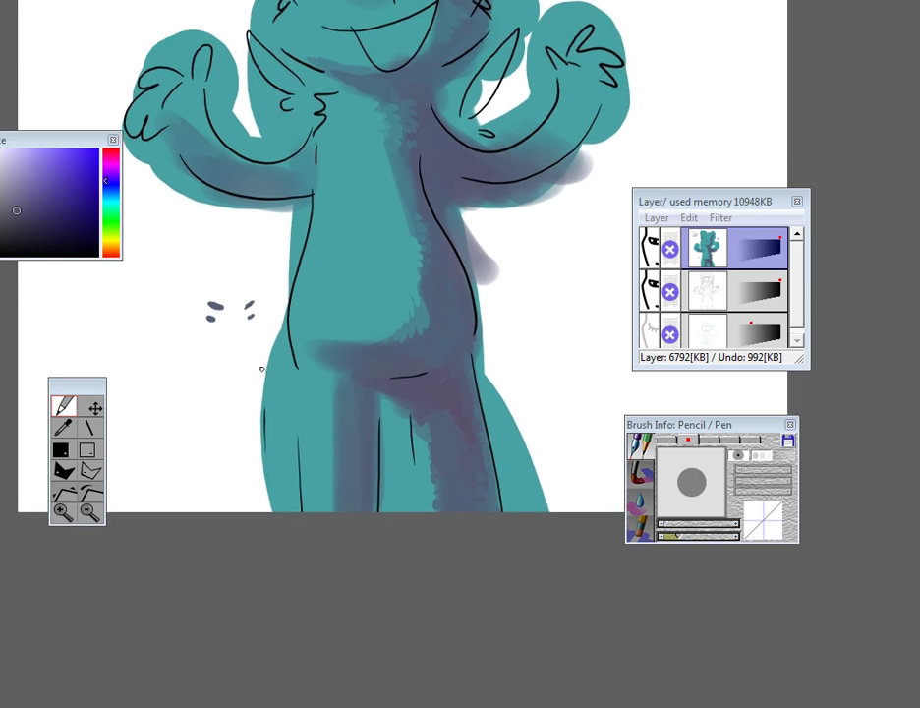
left_click(63, 515)
left_click(63, 514)
left_click_drag(329, 468, 324, 422)
right_click(351, 507)
left_click_drag(339, 519, 362, 557)
left_click_drag(346, 383, 341, 353)
left_click_drag(375, 518, 343, 441)
left_click(351, 477, "alt")
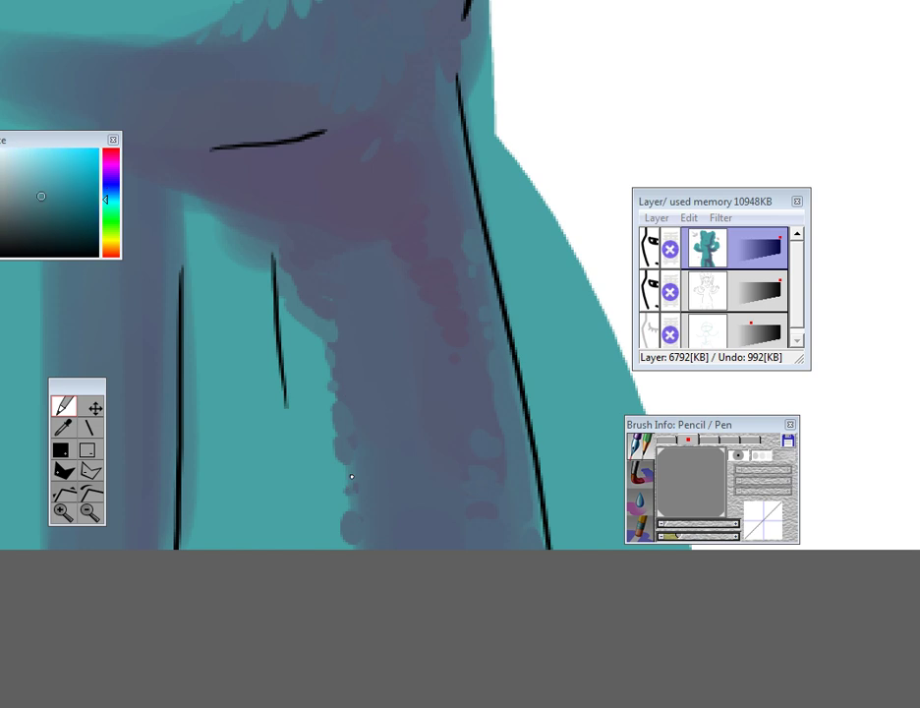
mouse_move(323, 342)
left_mouse_down()
mouse_move(305, 354)
mouse_move(282, 334)
left_mouse_up()
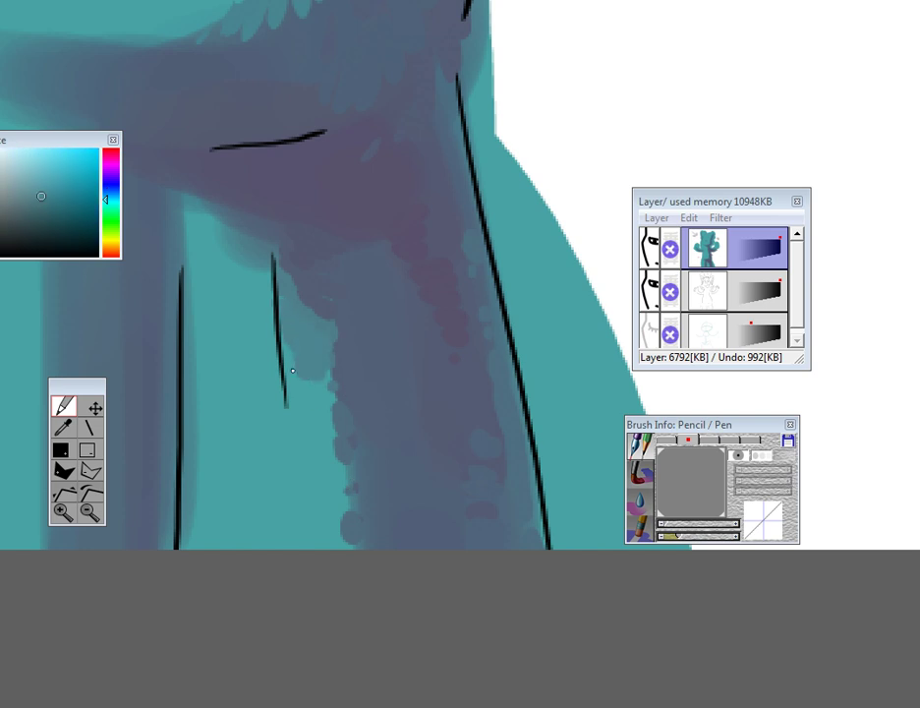
- Sample the thigh's blue-gray and purple shades and paint fur strokes along the lower edge of the shadow below the belly
left_click(407, 412, "alt")
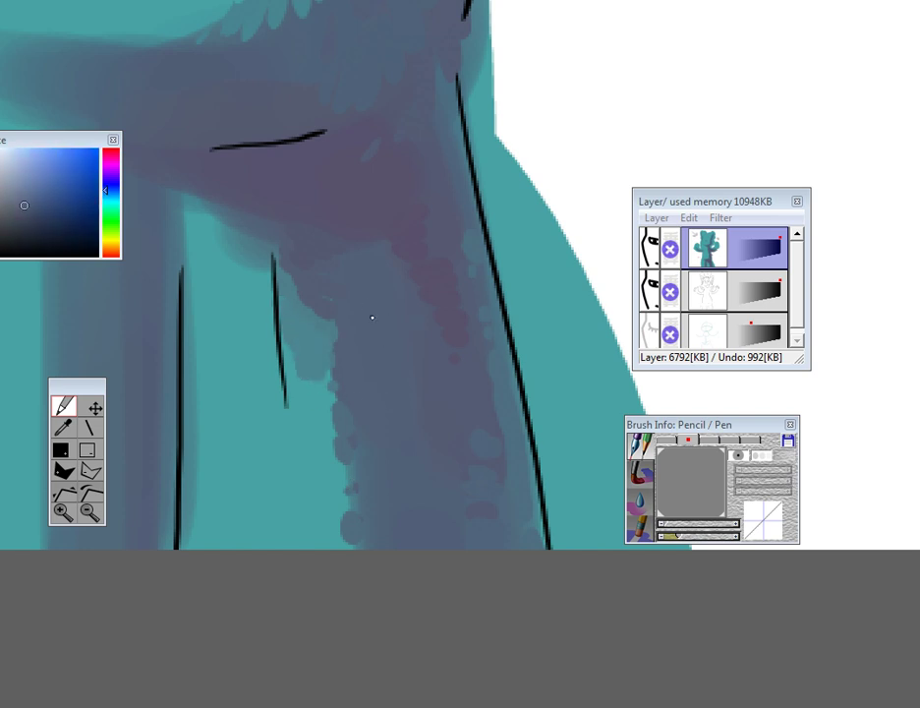
left_click(357, 246, "alt")
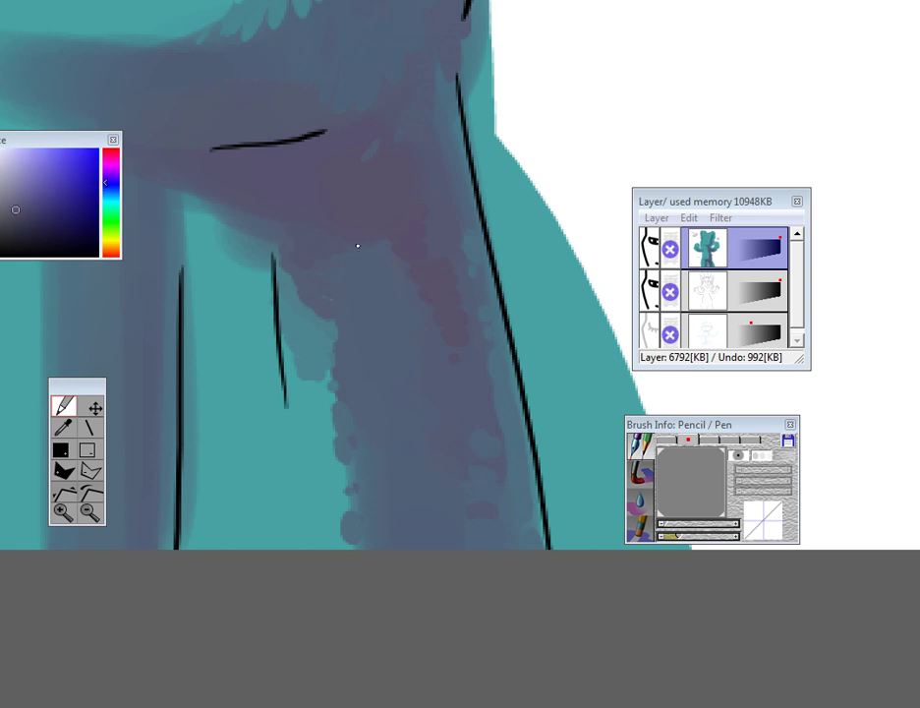
left_click_drag(324, 216, 447, 520)
- Examine how the fur shading reads across the torso, arms and legs
left_click_drag(345, 299, 323, 451)
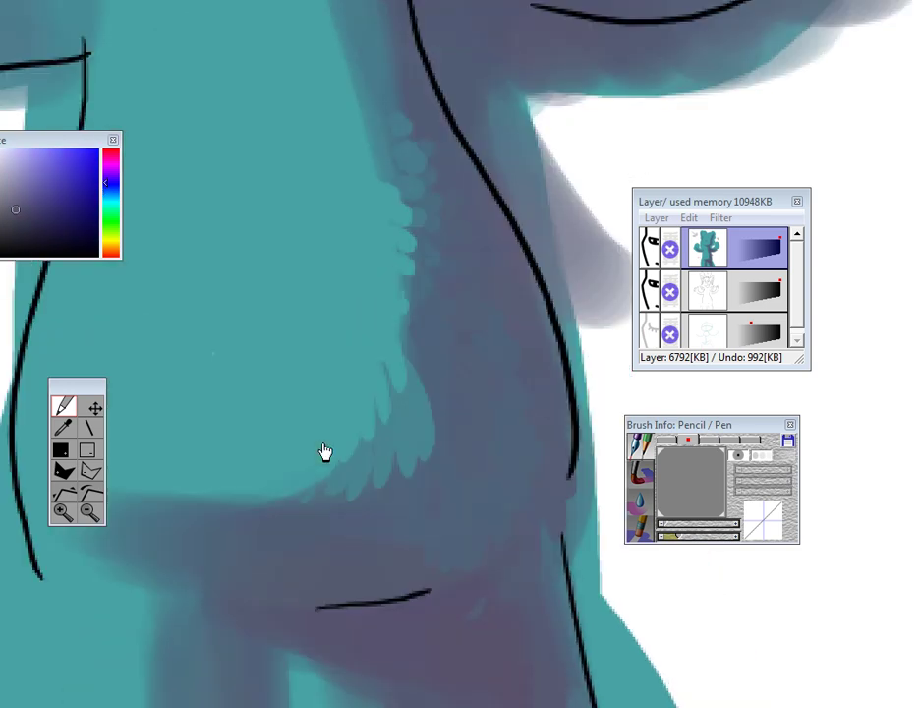
left_click(95, 514)
left_click(94, 514)
left_click(64, 513)
left_click(64, 513)
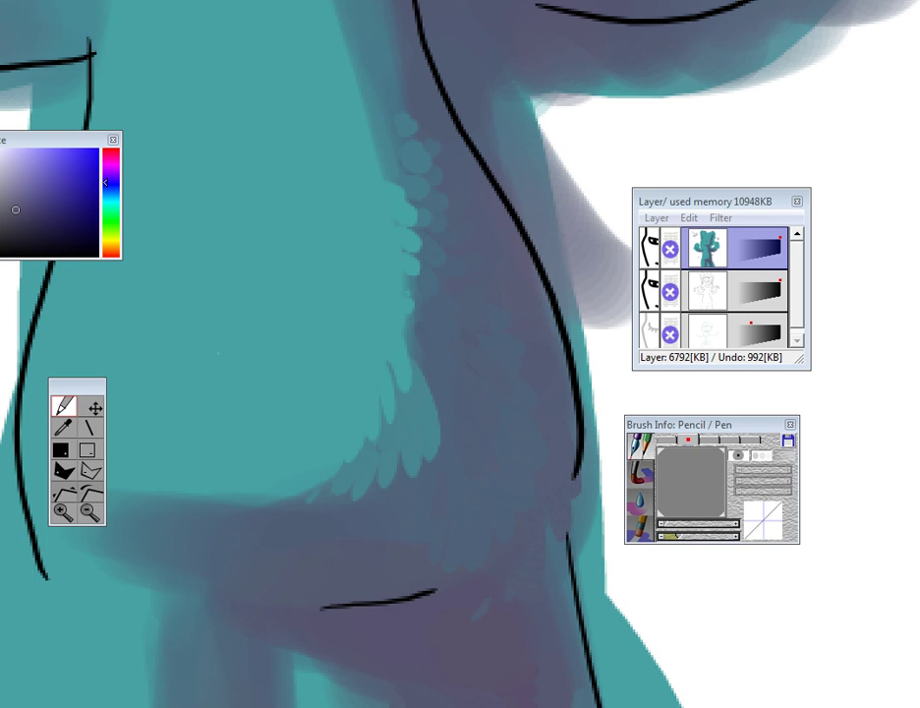
left_click(97, 516)
left_click(96, 516)
left_click(71, 515)
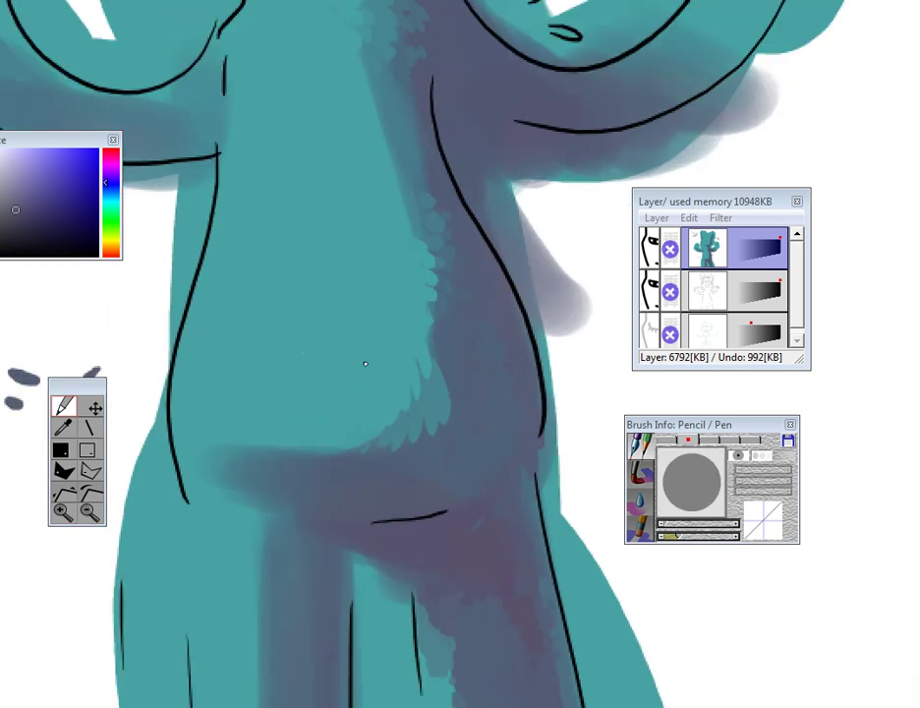
left_click_drag(372, 438, 374, 565)
left_click(92, 519)
left_click(73, 517)
left_click(92, 518)
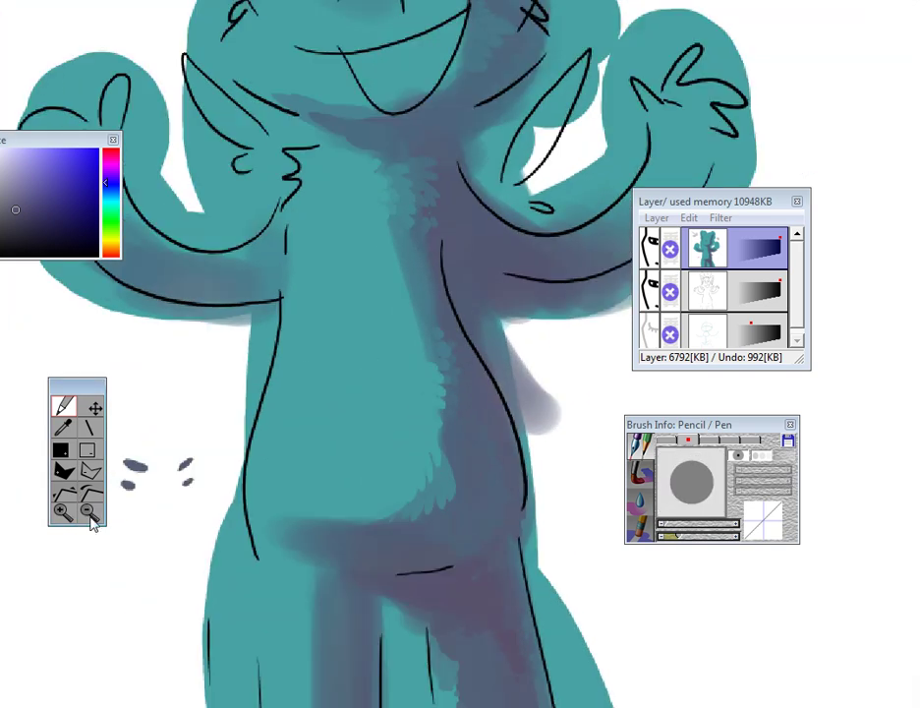
left_click(91, 518)
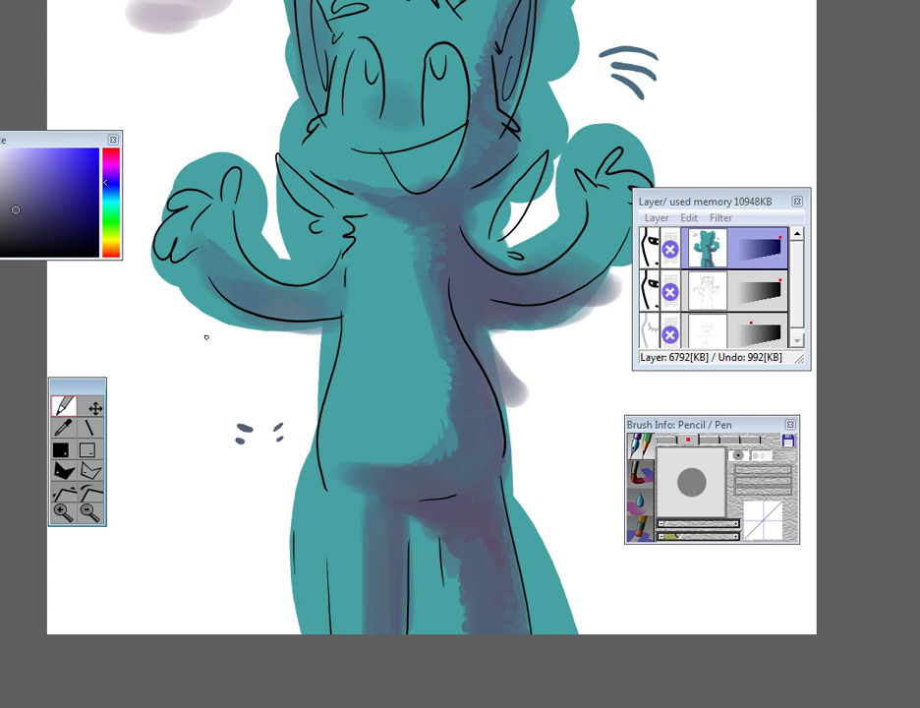
left_click_drag(260, 273, 260, 312)
- Sample blue-gray and purple tones and dab fur strokes along the body outline on the shaded side of the torso
left_click(62, 513)
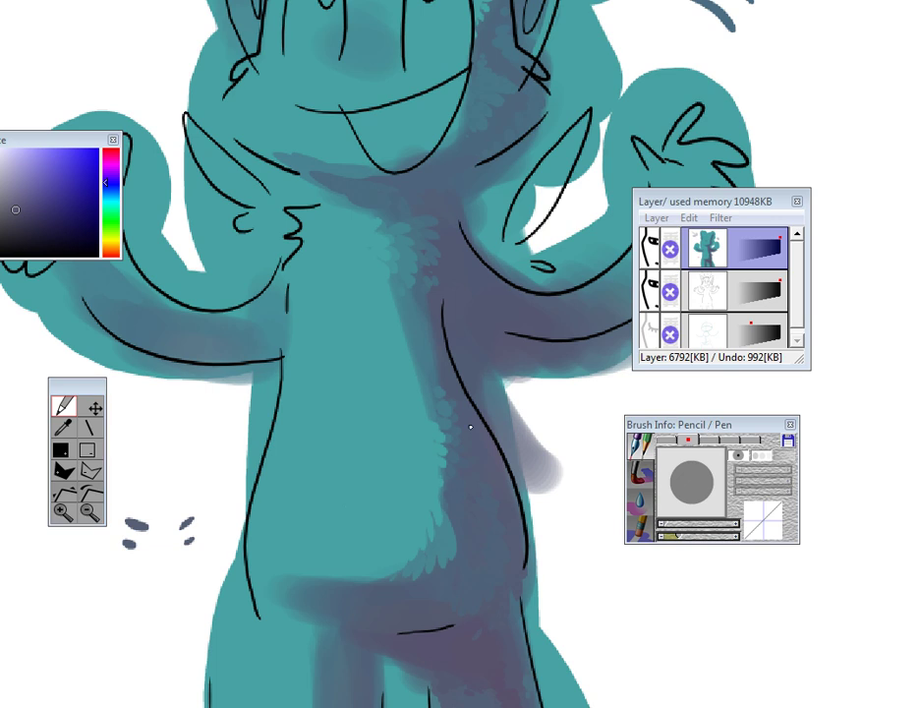
left_click(62, 512)
left_click(62, 512)
left_click(67, 516)
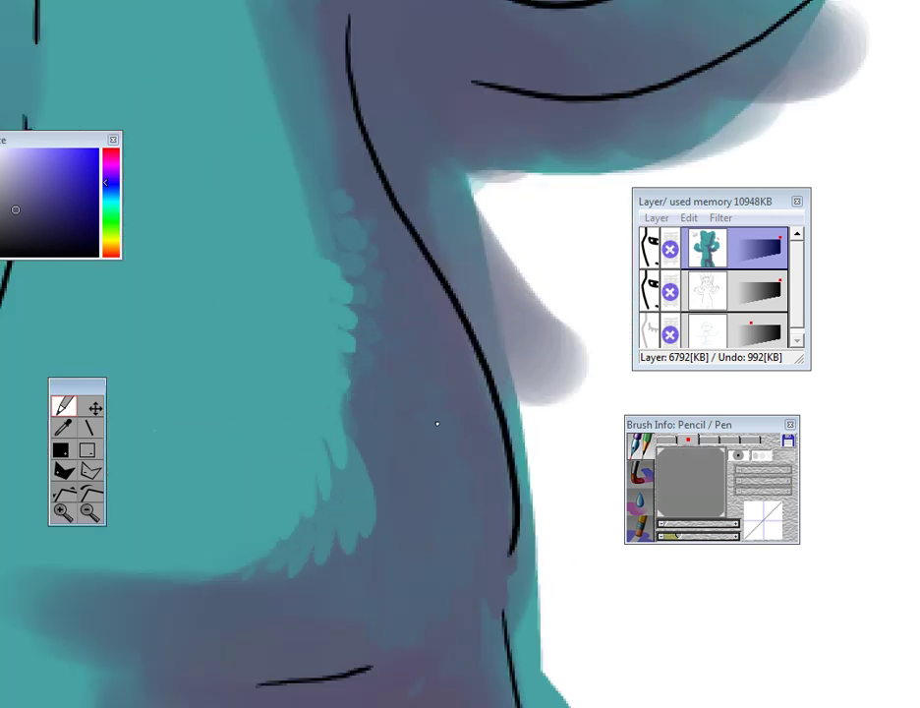
right_click(430, 403)
right_click(488, 392)
left_click_drag(474, 385, 496, 419)
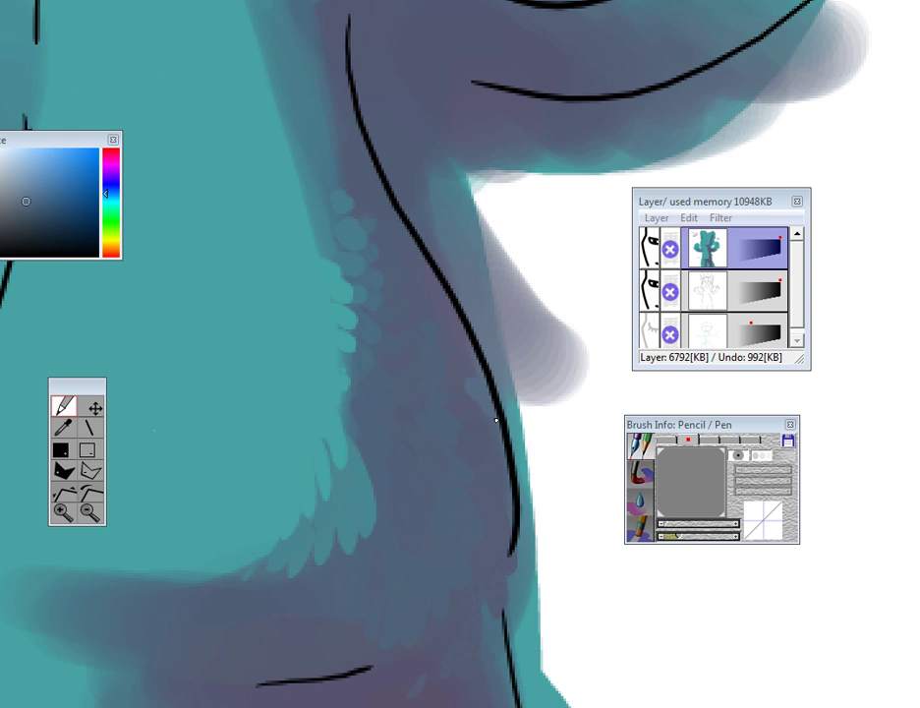
left_click_drag(458, 360, 478, 429)
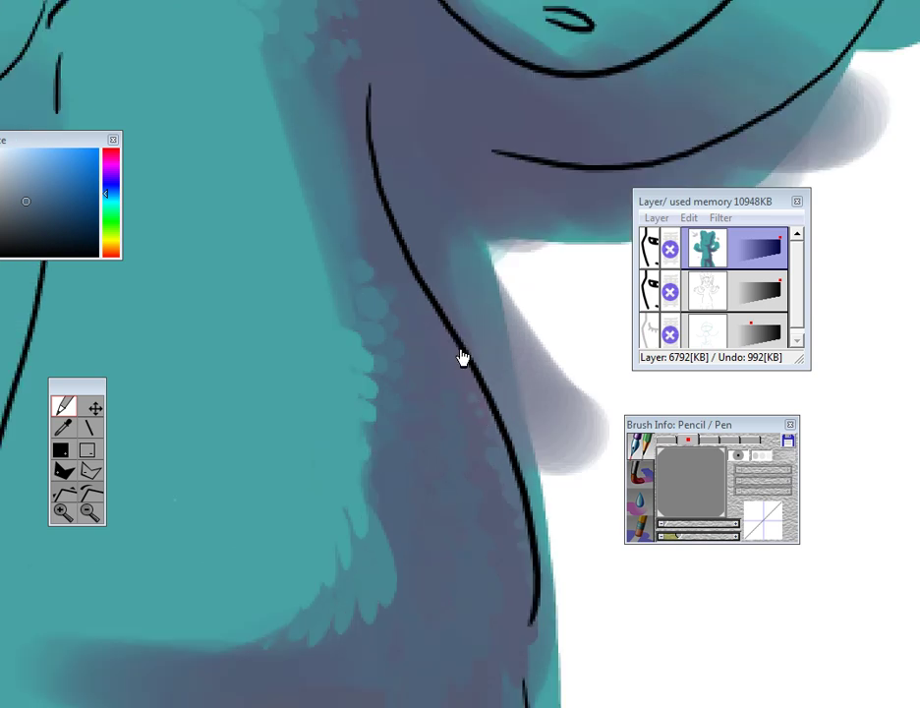
- Paint blue fur strokes over the shaded upper arm near the shoulder, undoing the last two strokes and resampling the tone
left_click_drag(461, 290, 408, 556)
mouse_move(503, 399)
left_mouse_down()
mouse_move(408, 453)
mouse_move(236, 455)
left_mouse_up()
right_click(508, 450)
key("ctrl+z")
key("ctrl+z")
right_click(458, 456)
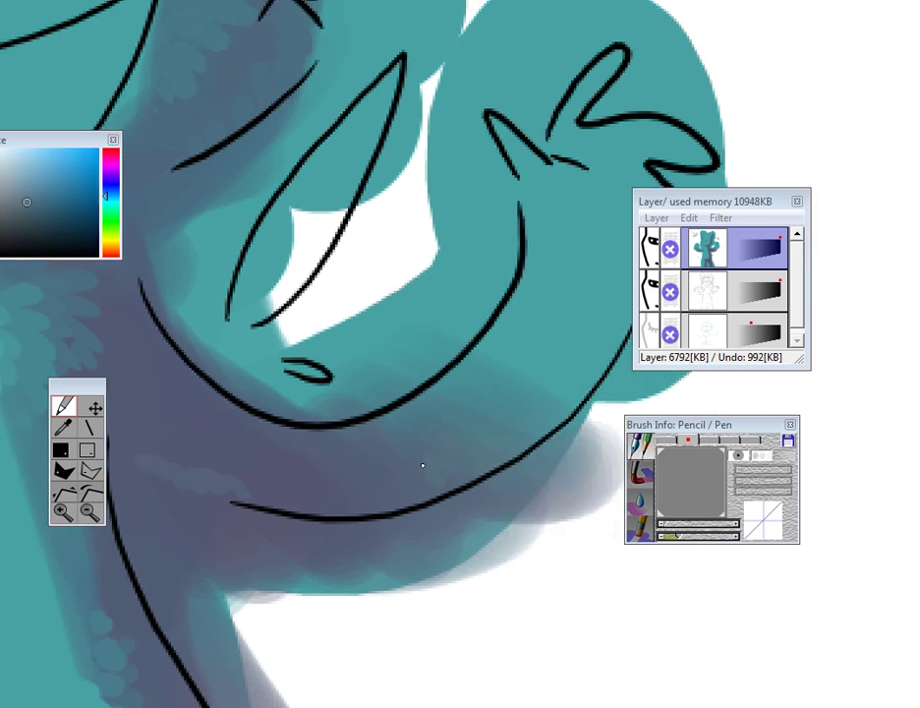
- Sample successive purple, blue and teal tones and dab fur strokes along the middle of the shaded arm
left_click(319, 446, "alt")
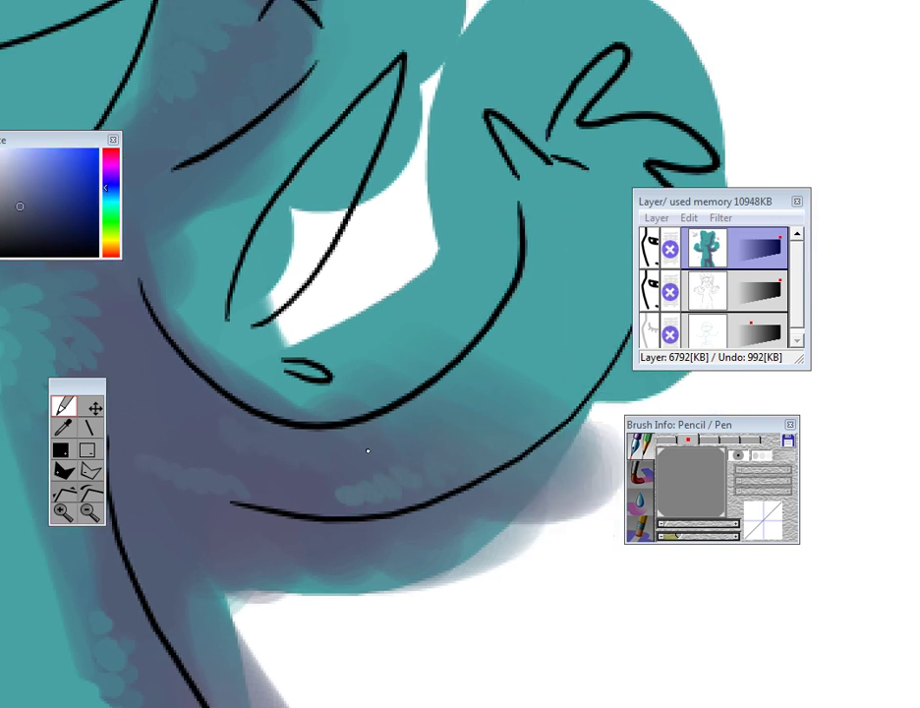
left_click(368, 451, "alt")
left_click(380, 427, "alt")
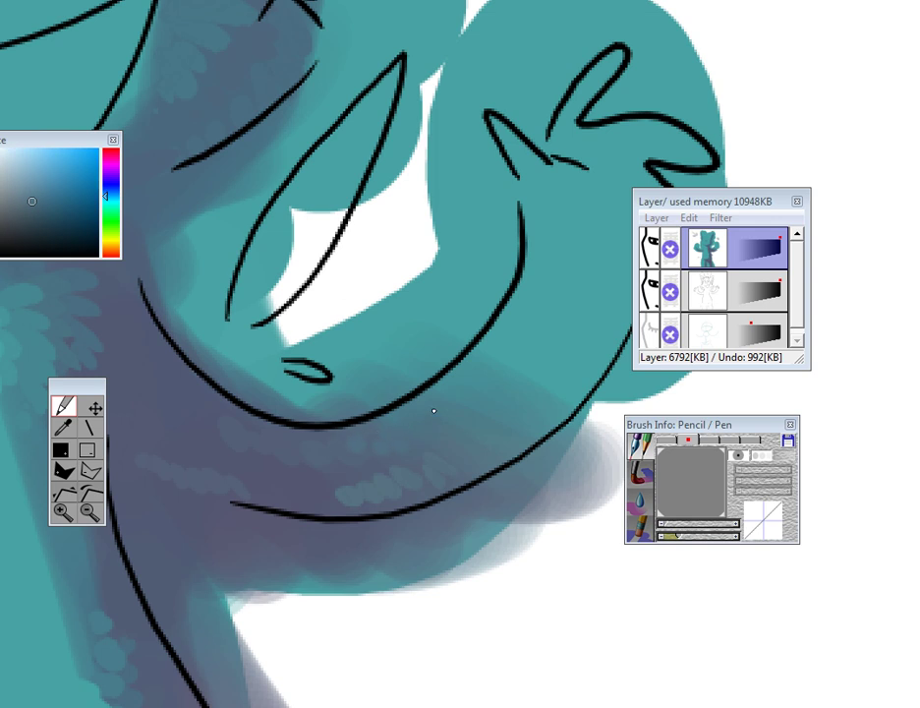
left_click(464, 397, "alt")
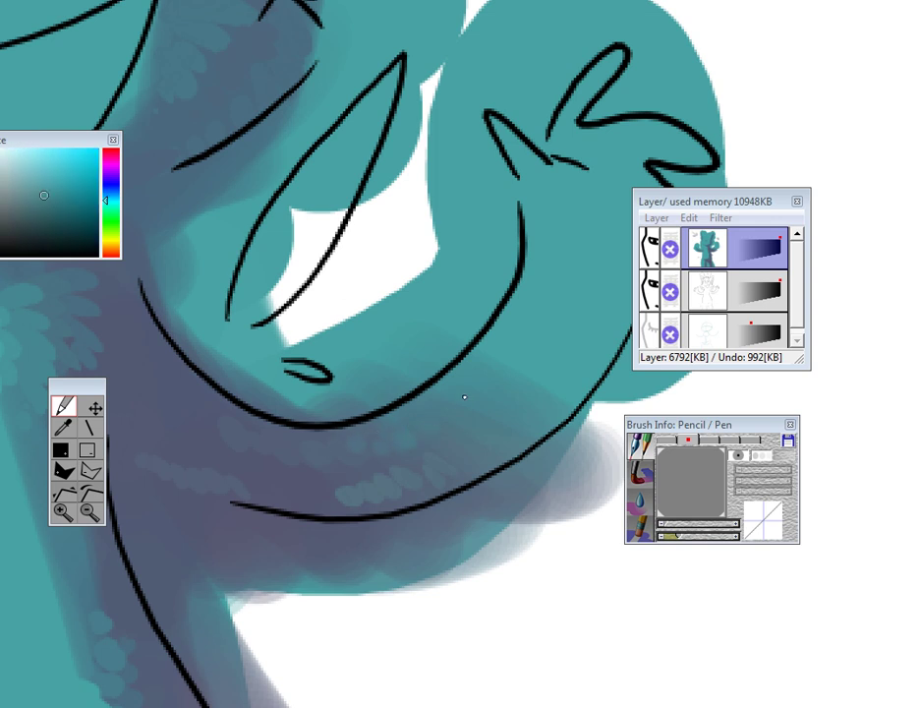
- Sample a teal-blue shade and dab small fur strokes where the shading fades out on the raised forearm
left_click(87, 512)
left_click(86, 512)
left_click(63, 511)
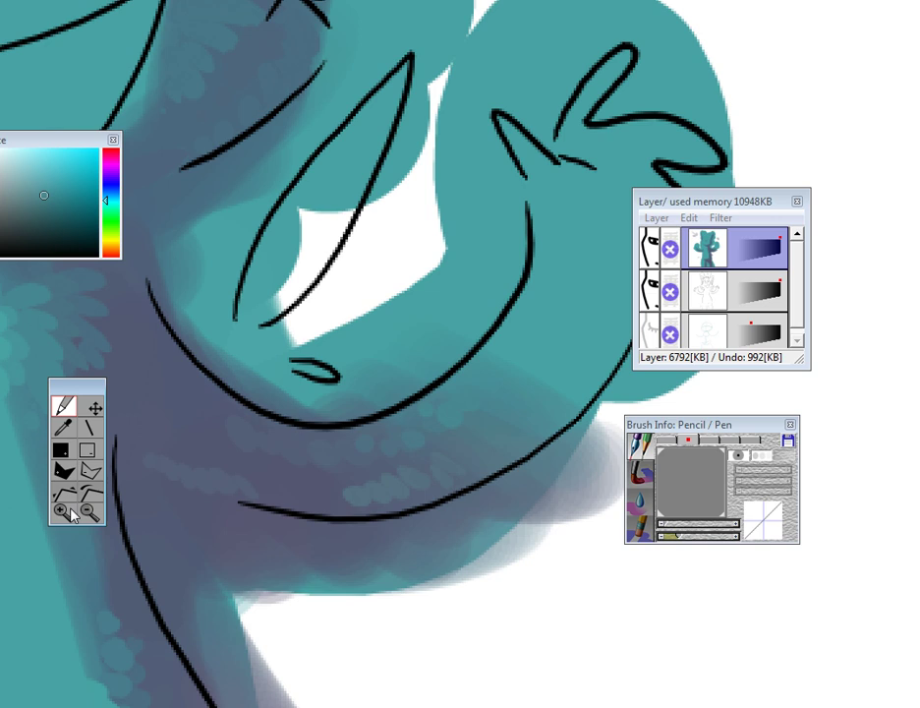
left_click(508, 379, "alt")
left_click_drag(494, 359, 510, 350)
left_click_drag(499, 356, 519, 344)
left_click(515, 333)
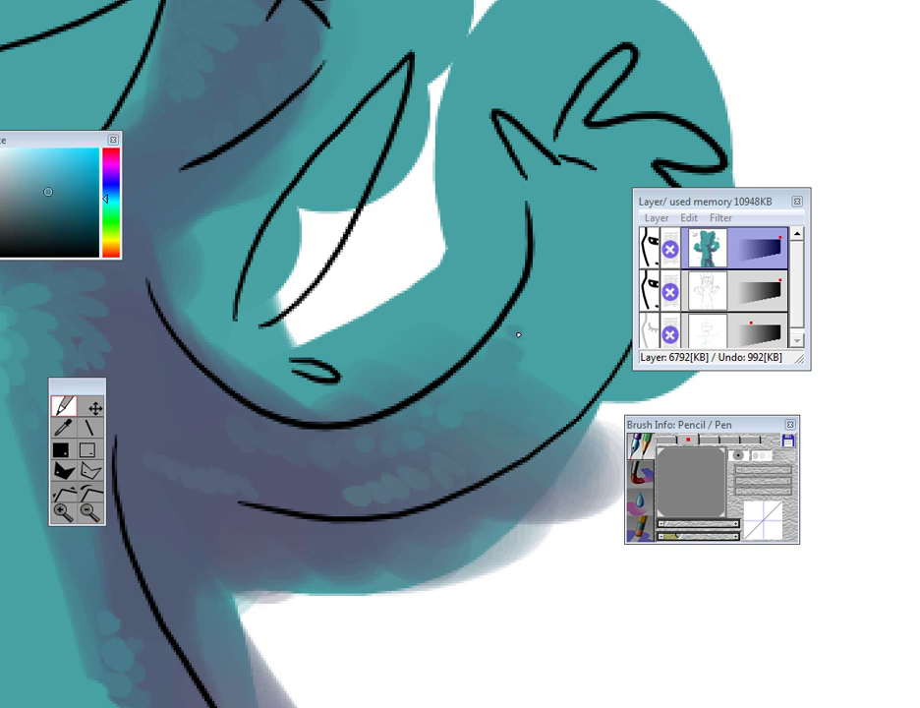
- Sample teal tones from the face and paint short strokes over the soft shading between the eyes
left_click(87, 512)
left_click(86, 512)
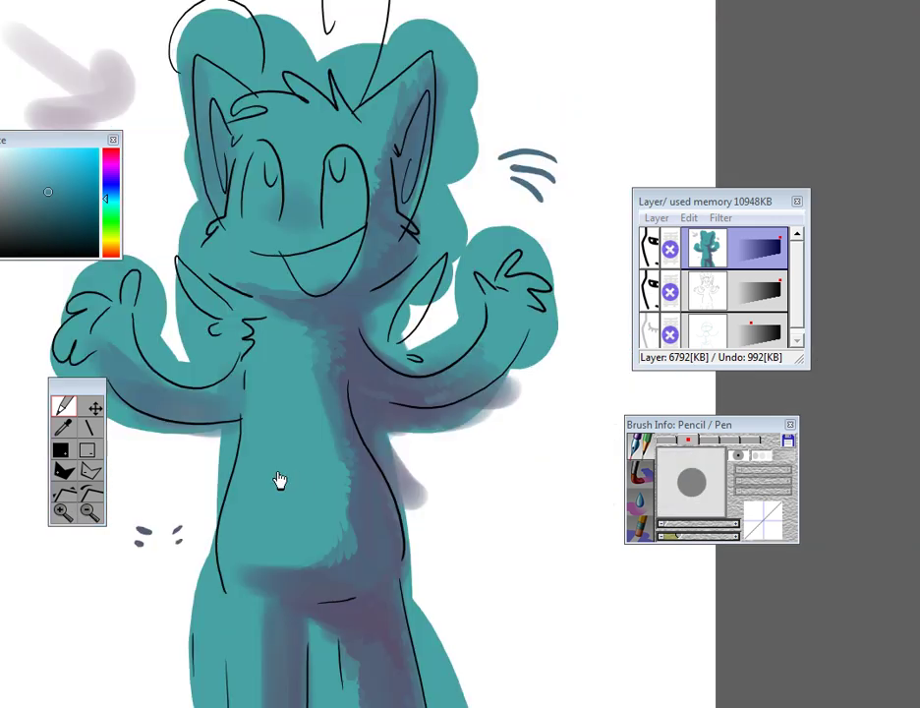
left_click_drag(278, 480, 356, 445)
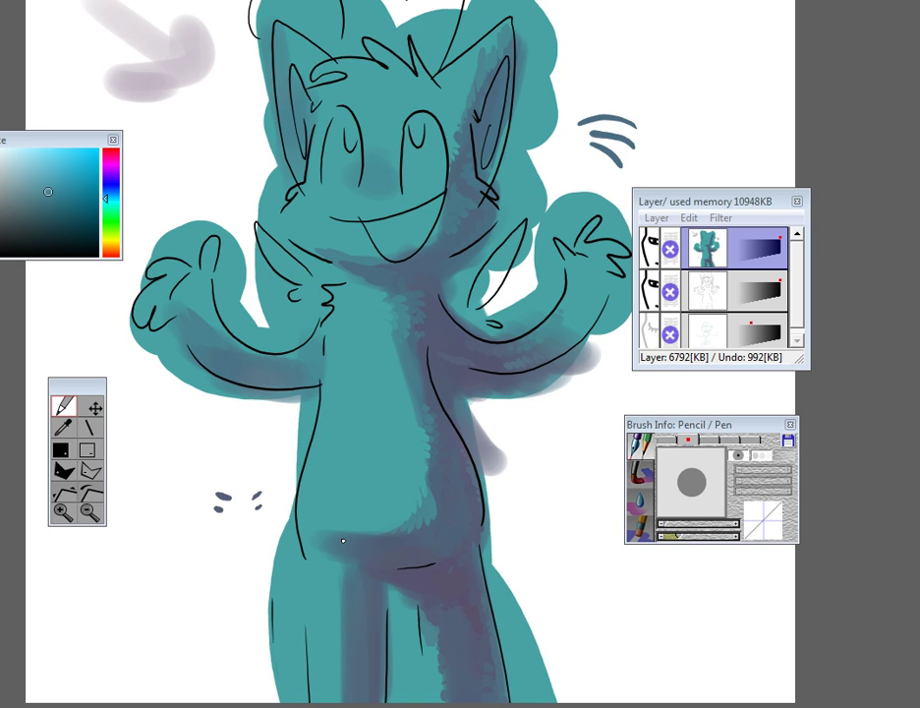
left_click(61, 516)
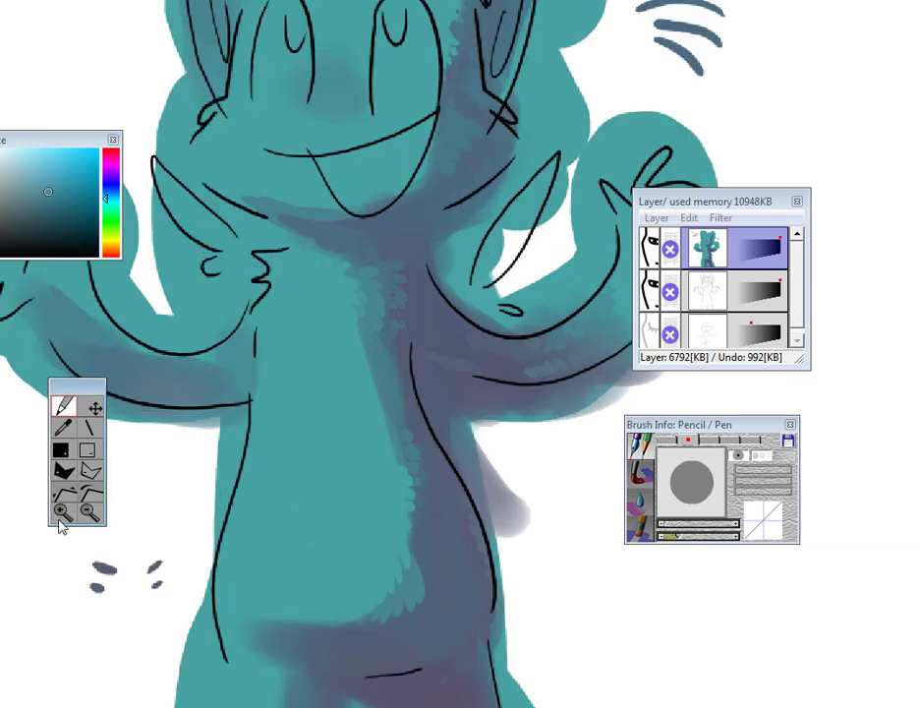
left_click(60, 516)
left_click_drag(282, 336, 330, 644)
right_click(357, 339)
mouse_move(344, 334)
left_mouse_down()
mouse_move(238, 347)
mouse_move(304, 302)
mouse_move(351, 291)
mouse_move(320, 240)
left_mouse_up()
right_click(310, 295)
mouse_move(285, 184)
left_mouse_down()
mouse_move(355, 208)
mouse_move(349, 217)
left_mouse_up()
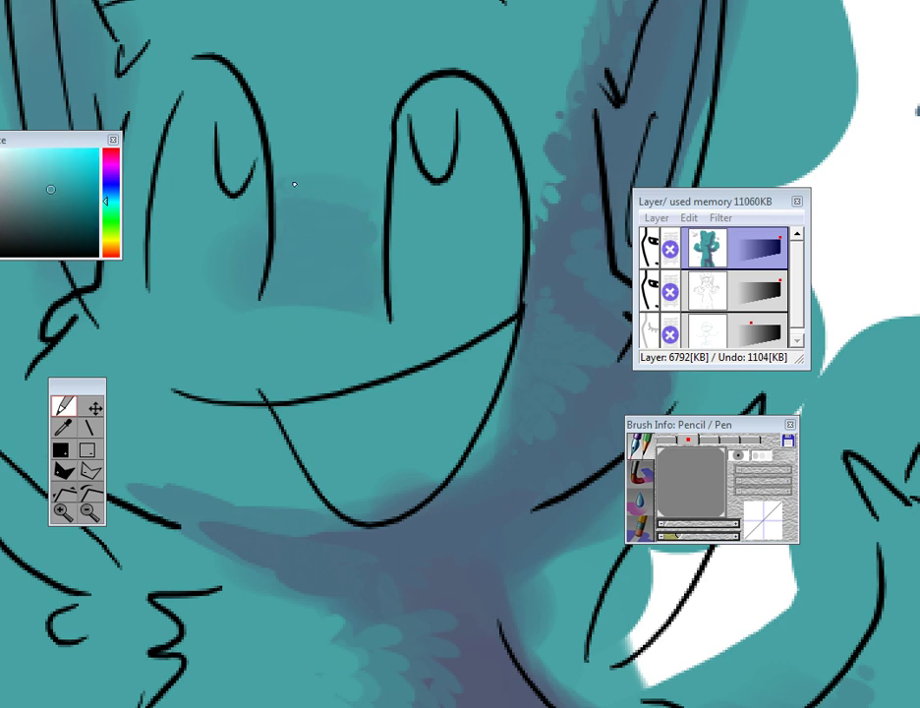
left_click(99, 521)
left_click(89, 524)
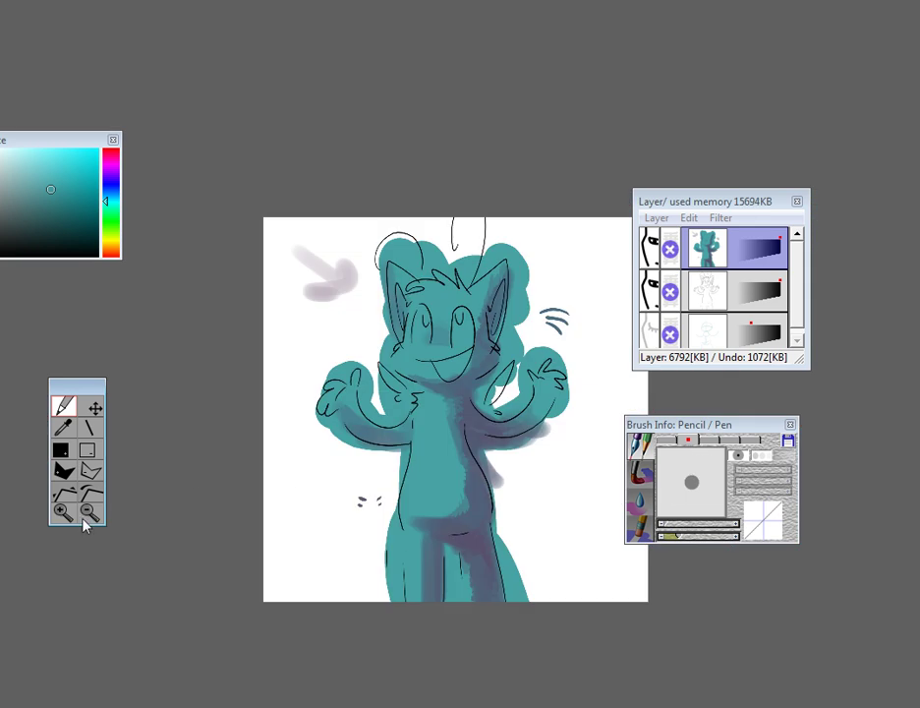
left_click(61, 520)
left_click(60, 522)
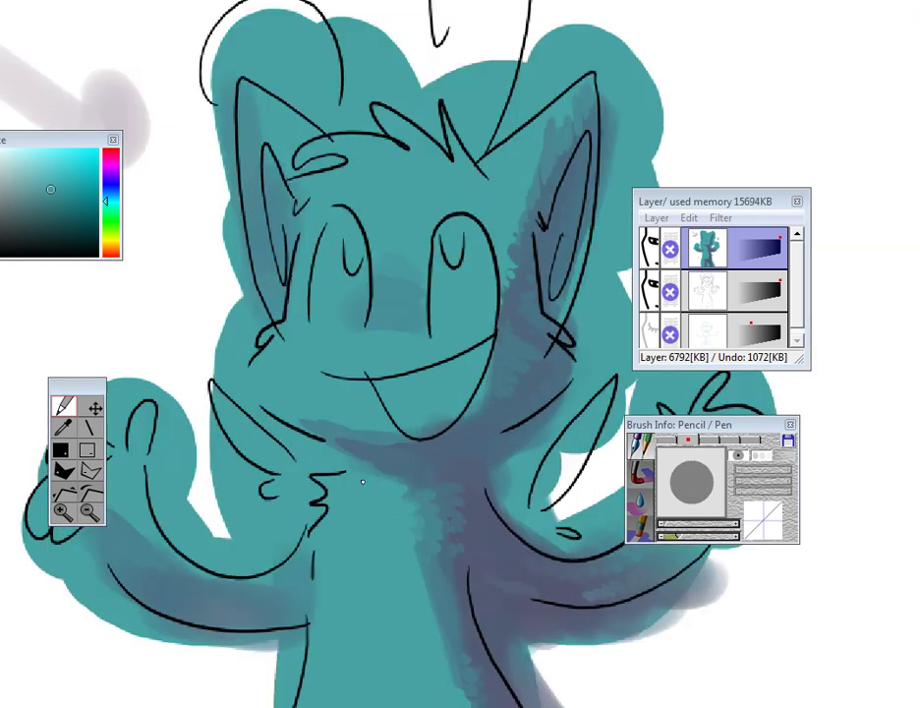
left_click_drag(364, 484, 334, 330)
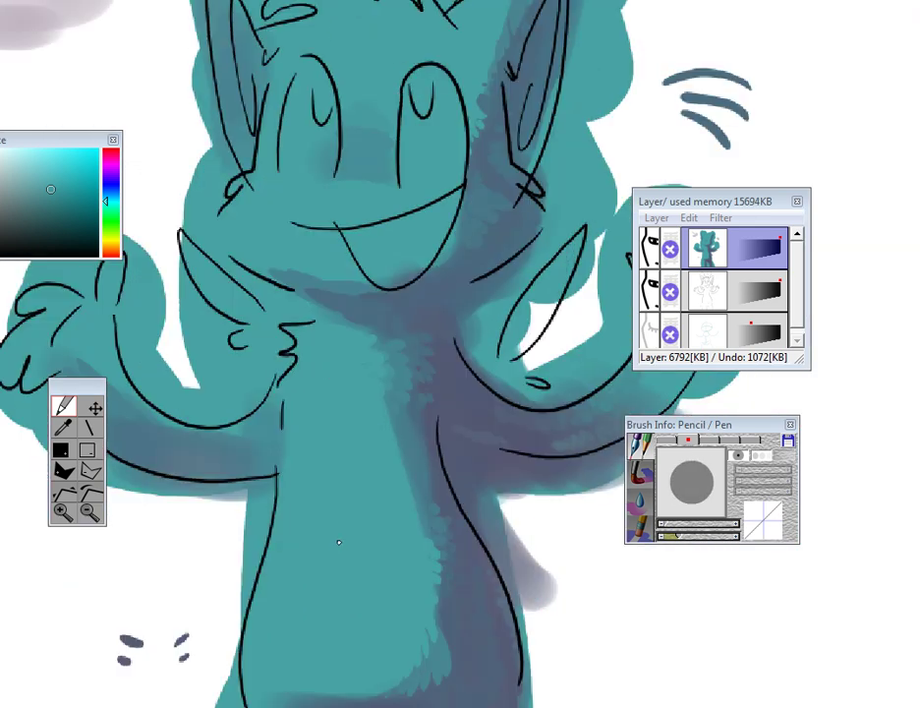